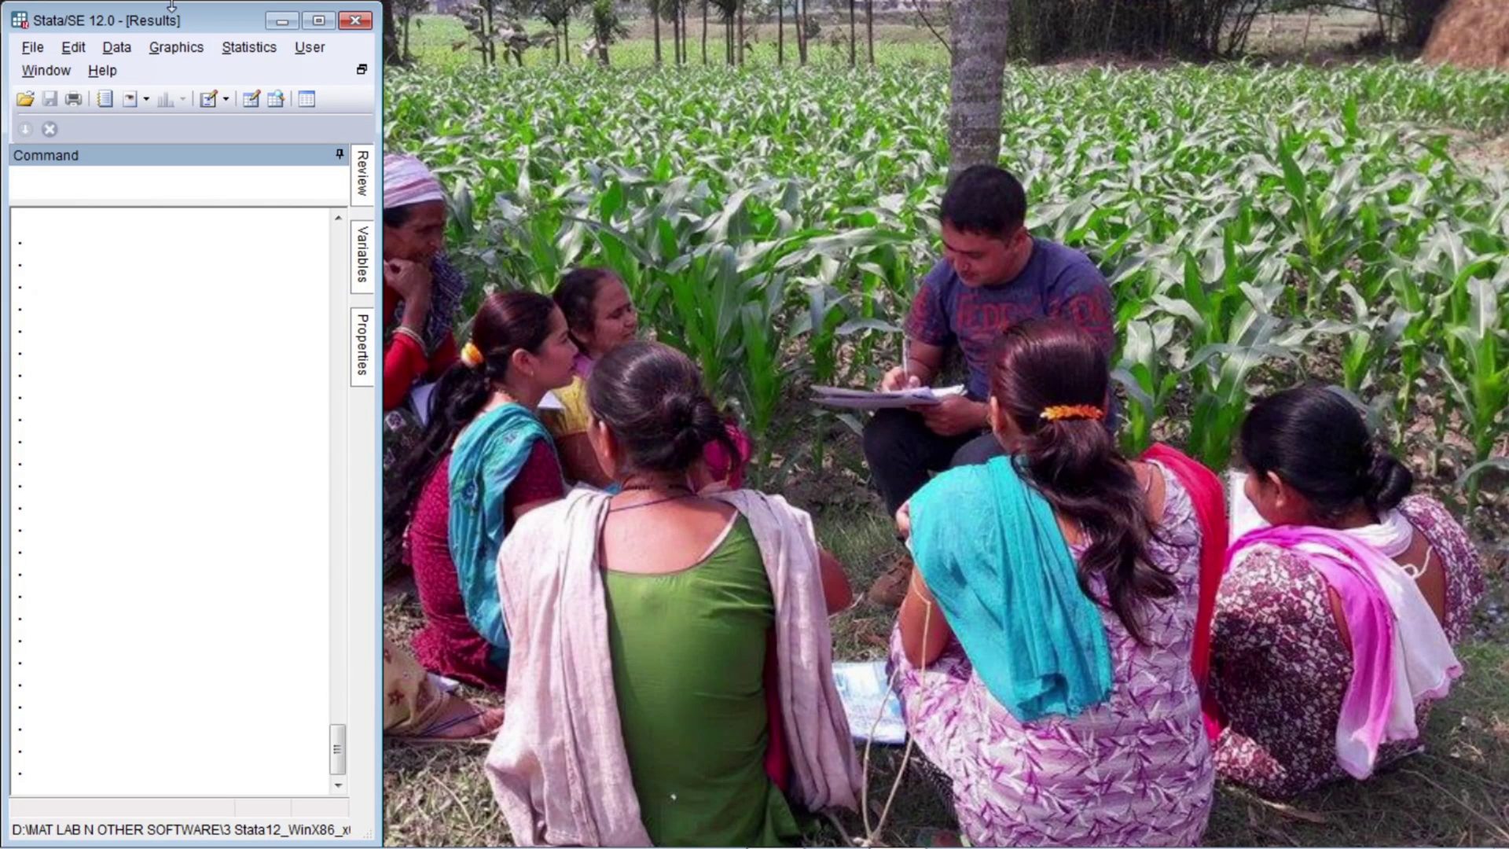
Step: Open an empty do-file (Untitled9.do) and the Data Editor, and stretch the do-file editor to full height
click(160, 451)
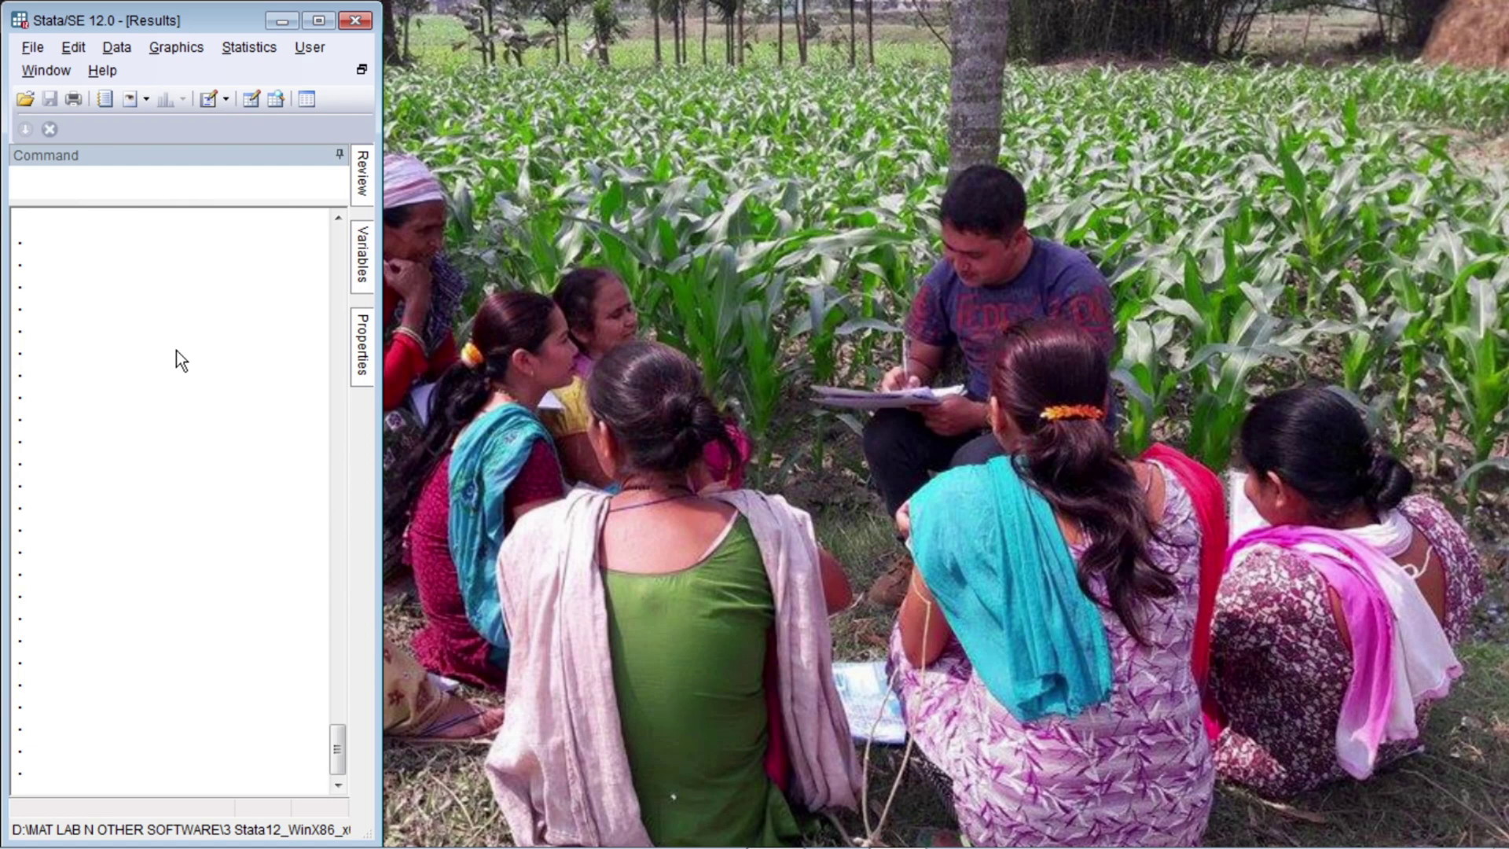
key(ctrl+9)
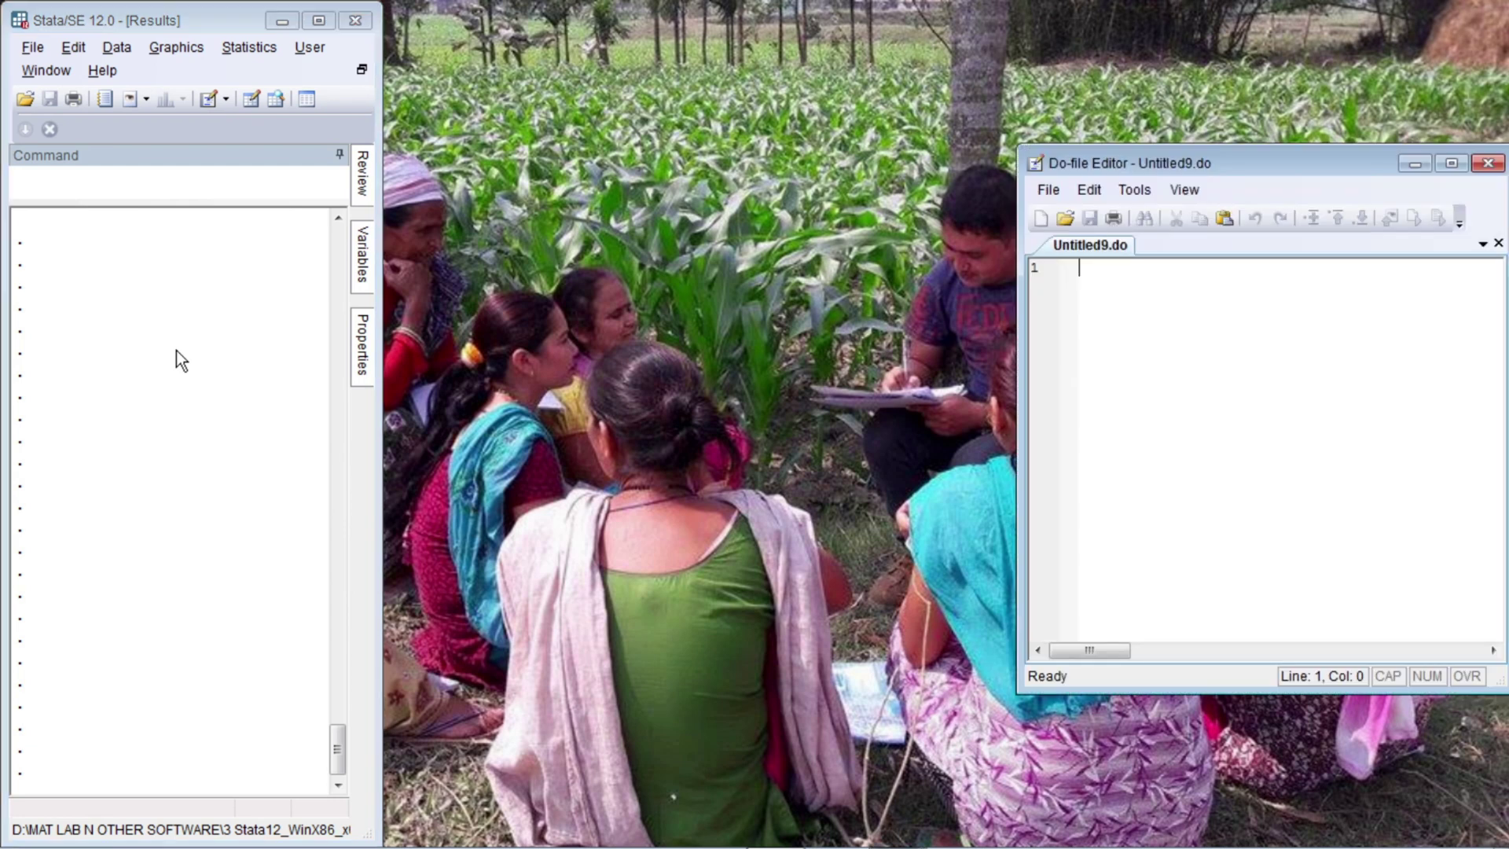
click(241, 345)
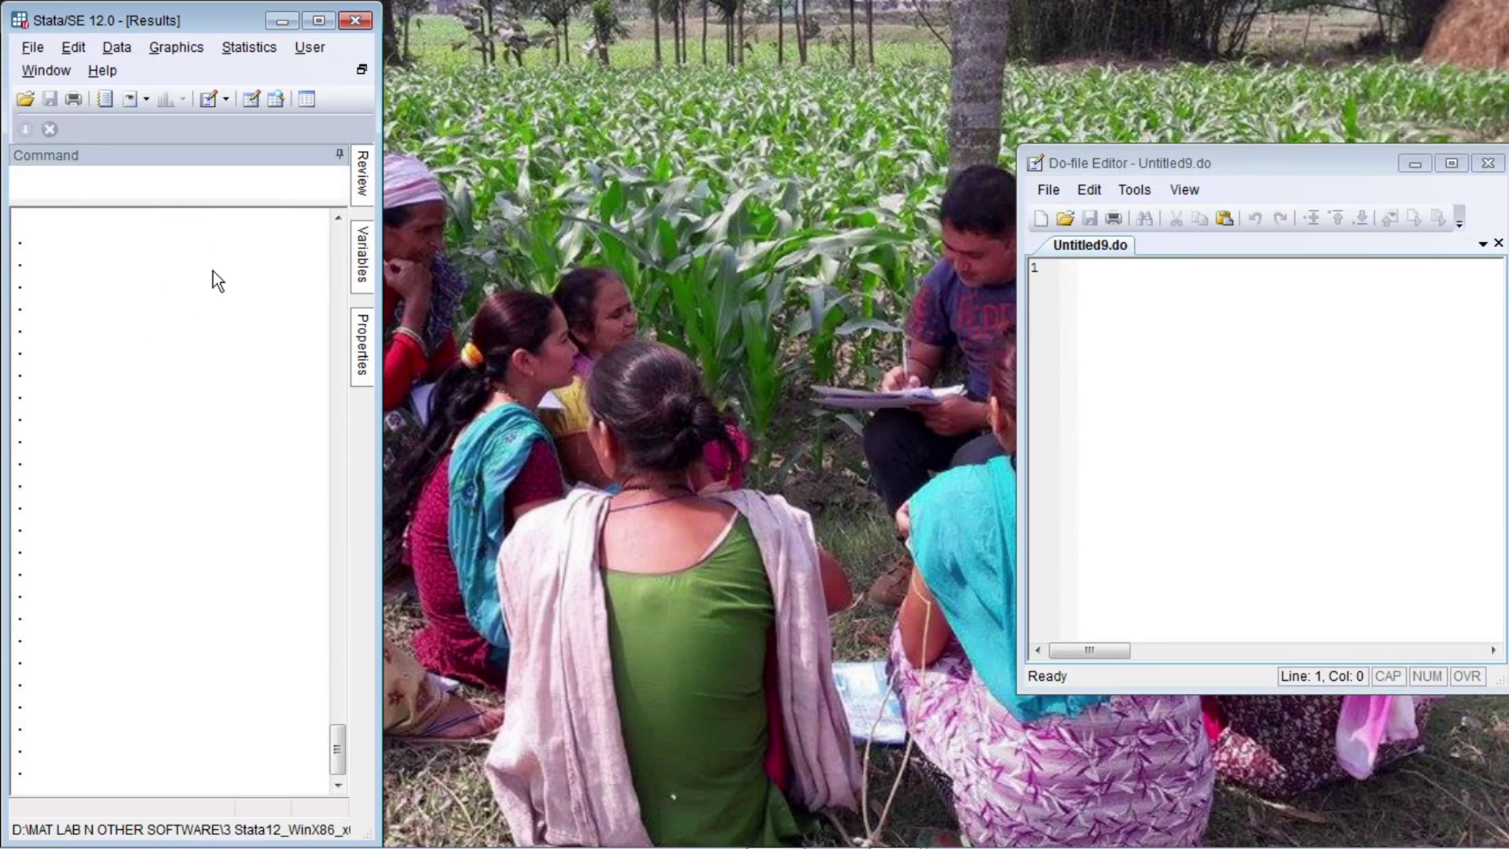
key(ctrl+8)
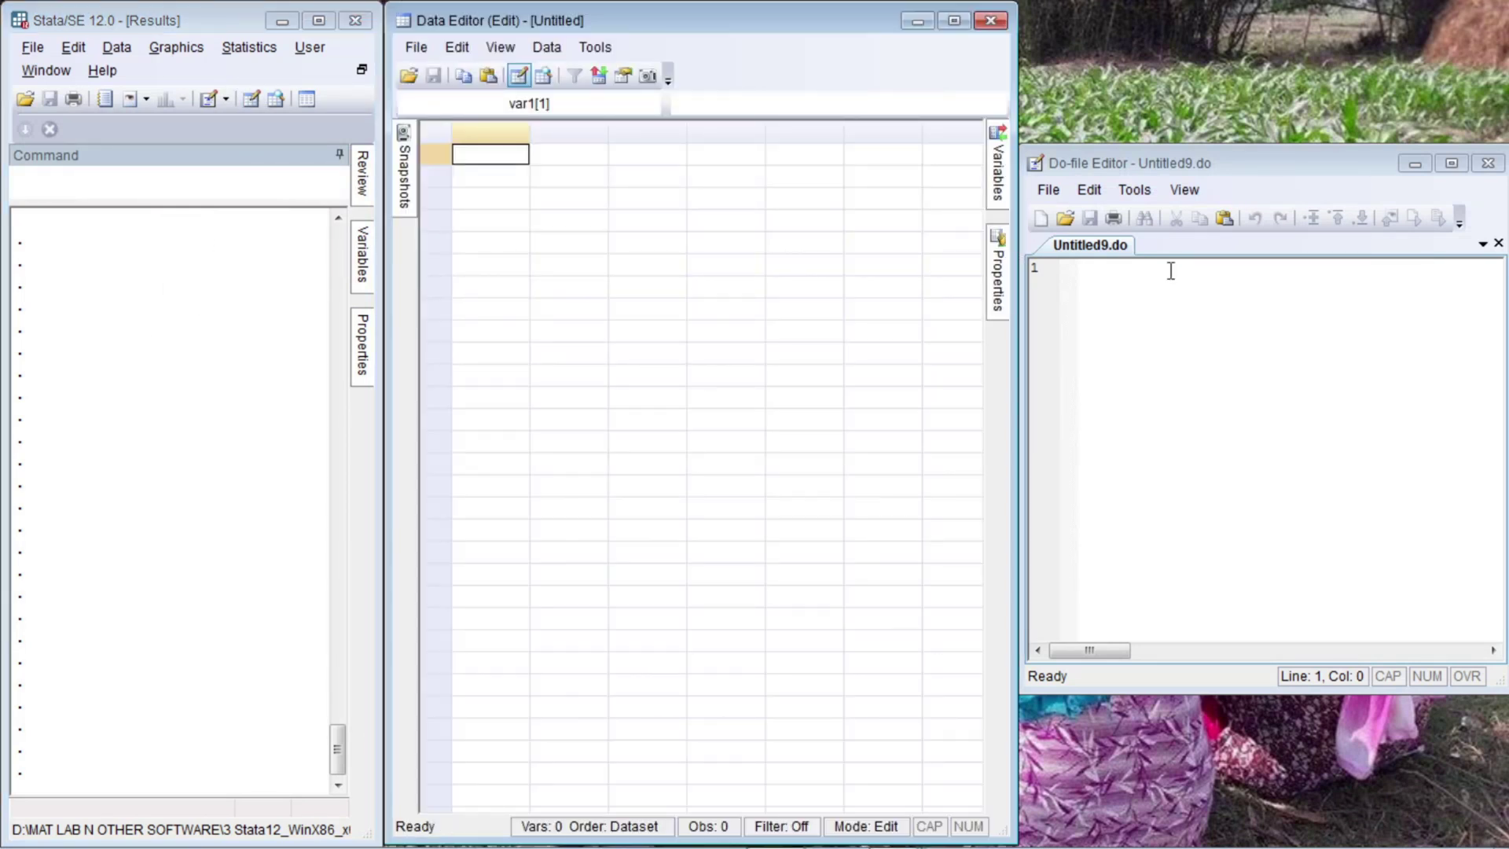
drag(1264, 150, 1246, 5)
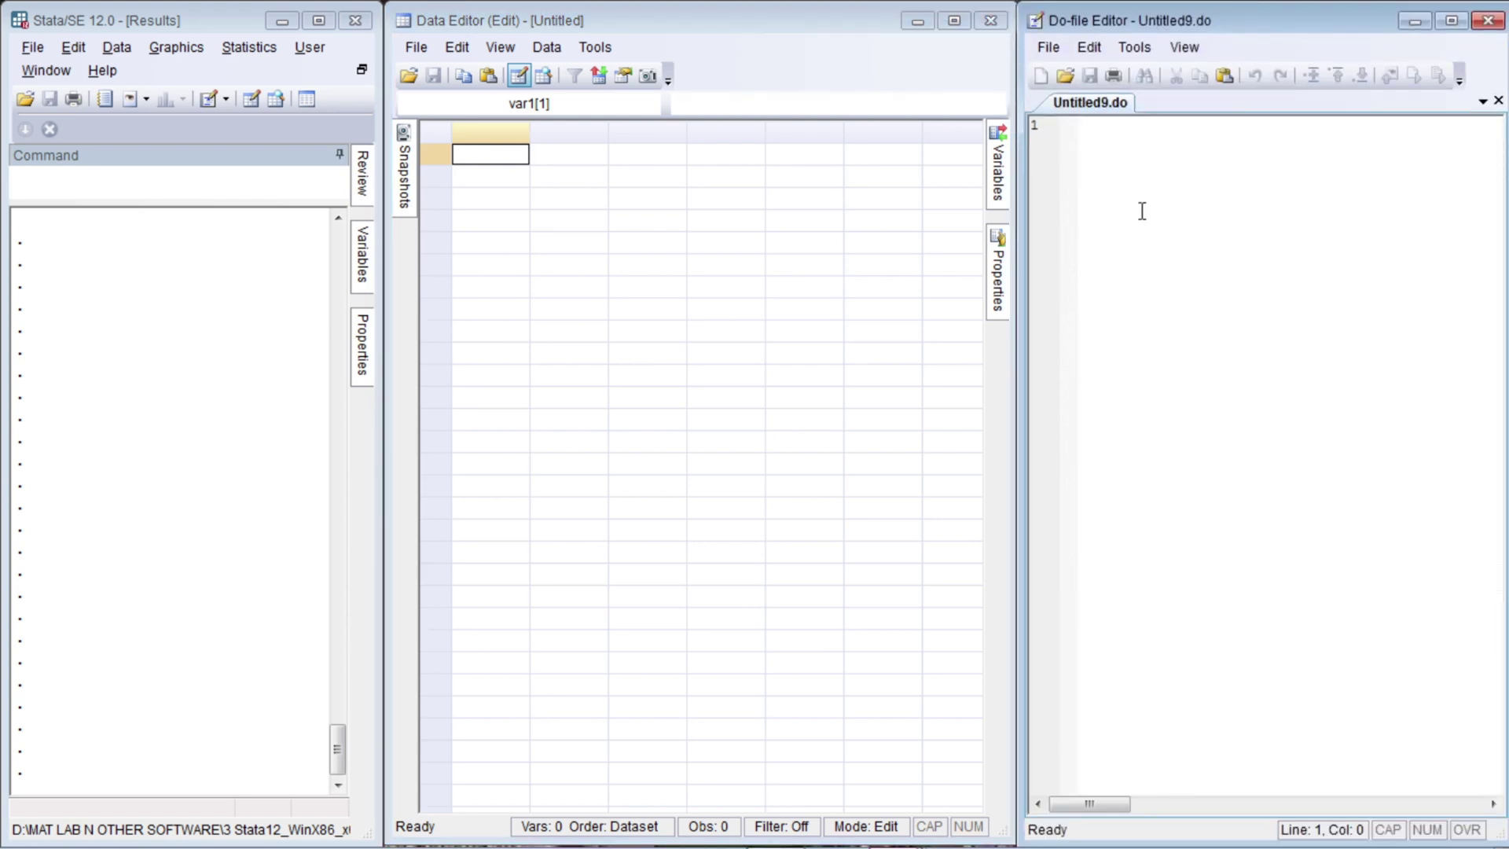
Step: Write clear, set obs 12 and gen a = " do it now ok ", then run the do-file
text(clear)
key(Return)
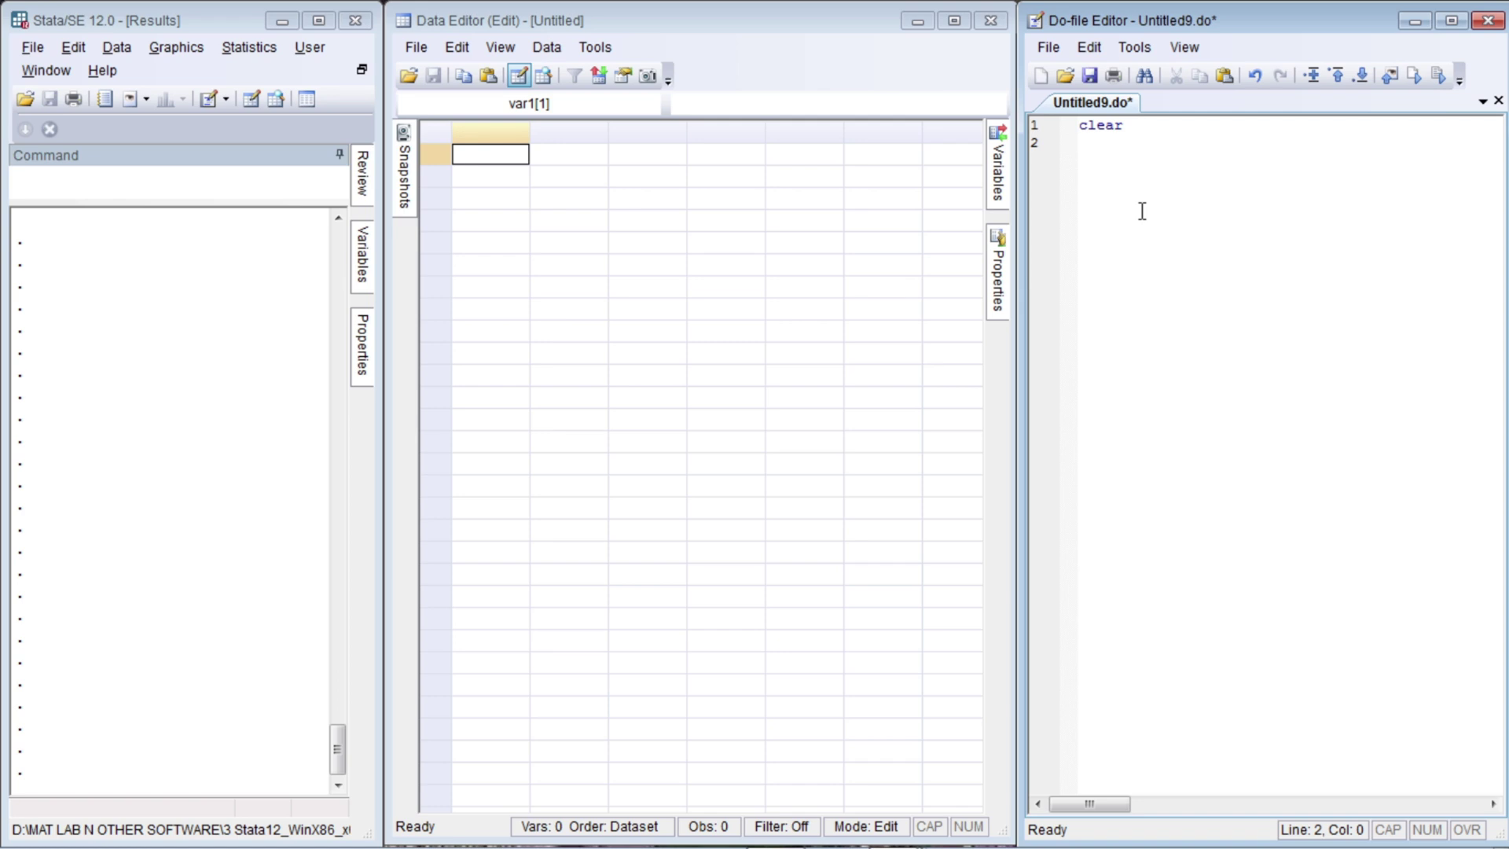
text(set obs 12)
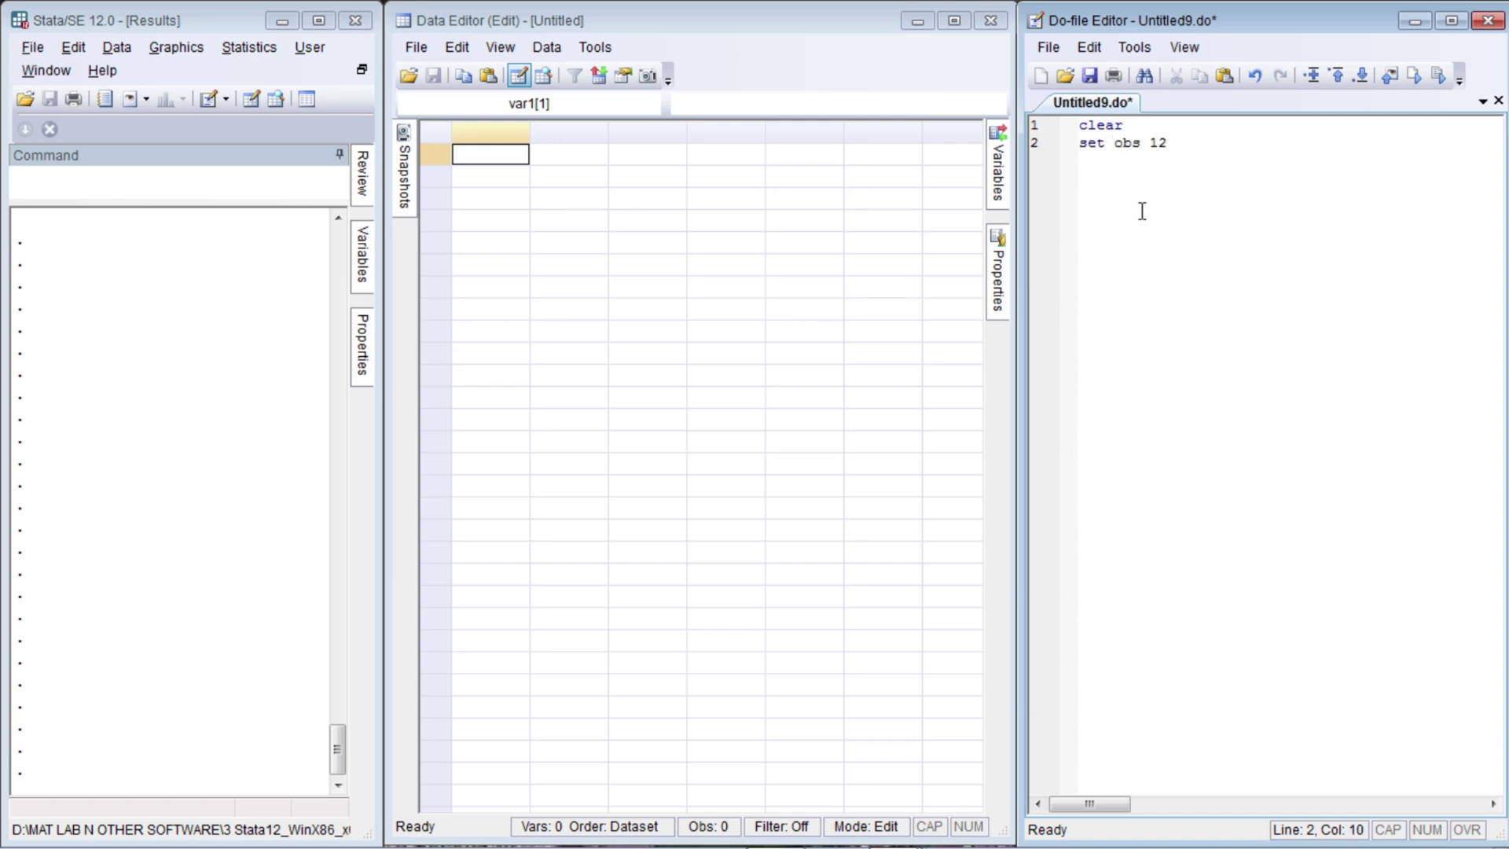
key(Return)
text(g)
key(BackSpace)
text(gen a )
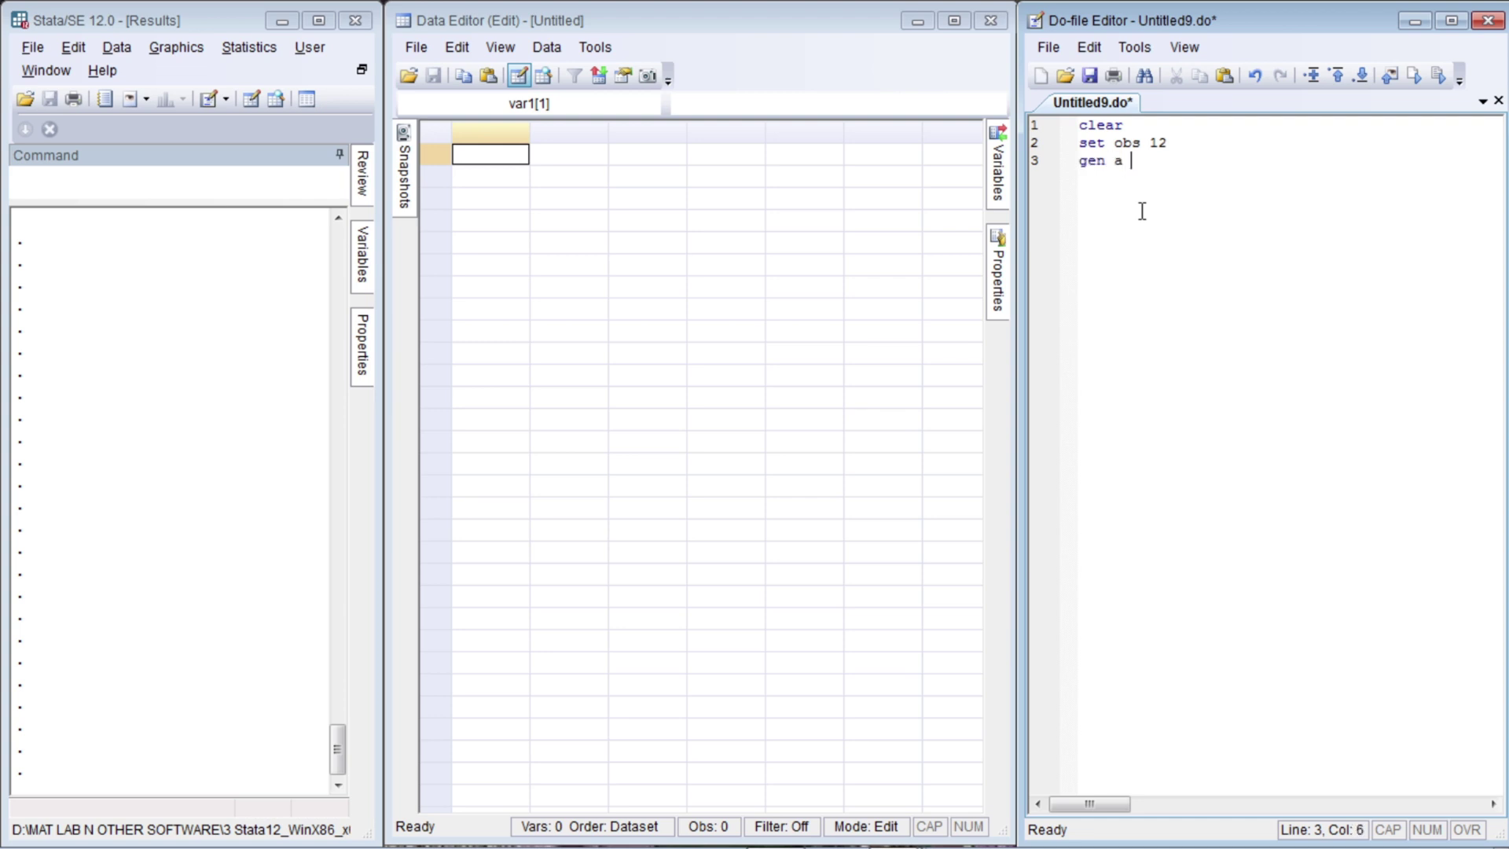
text(= "   do)
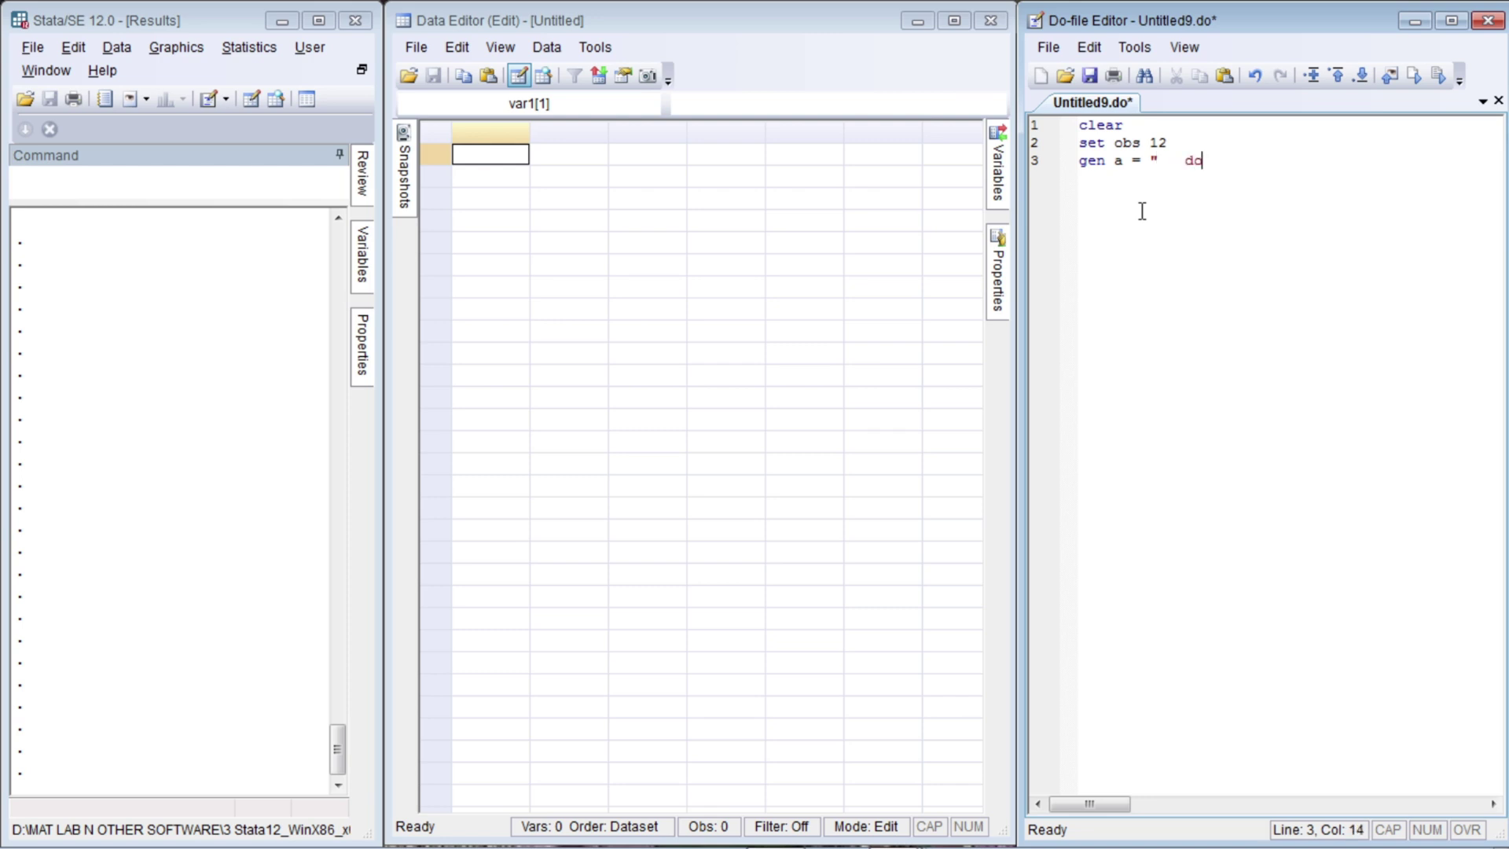
text( it now ok   ")
key(Return)
key(Return)
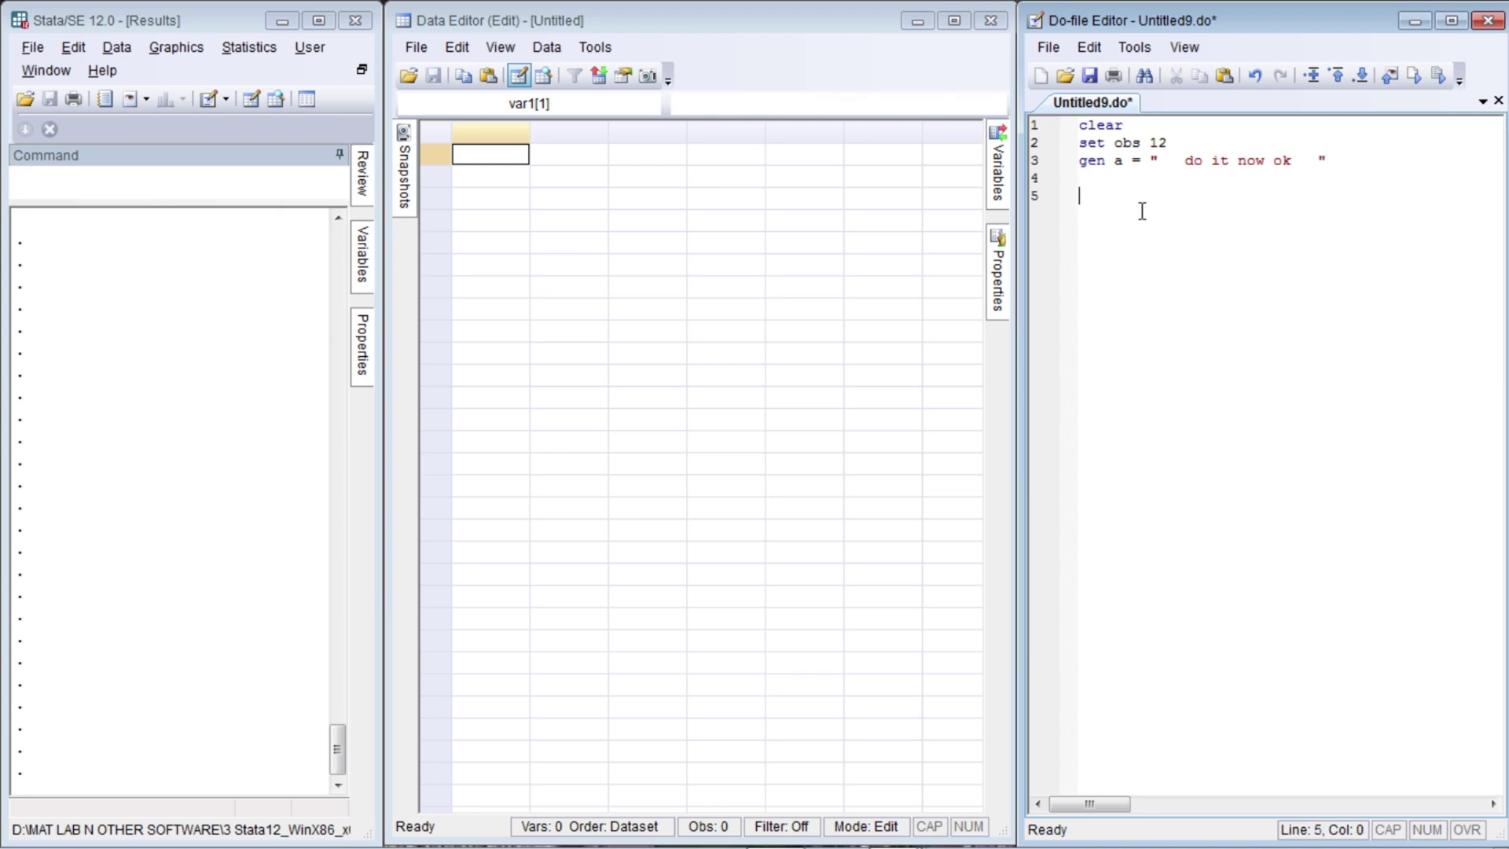
key(ctrl+d)
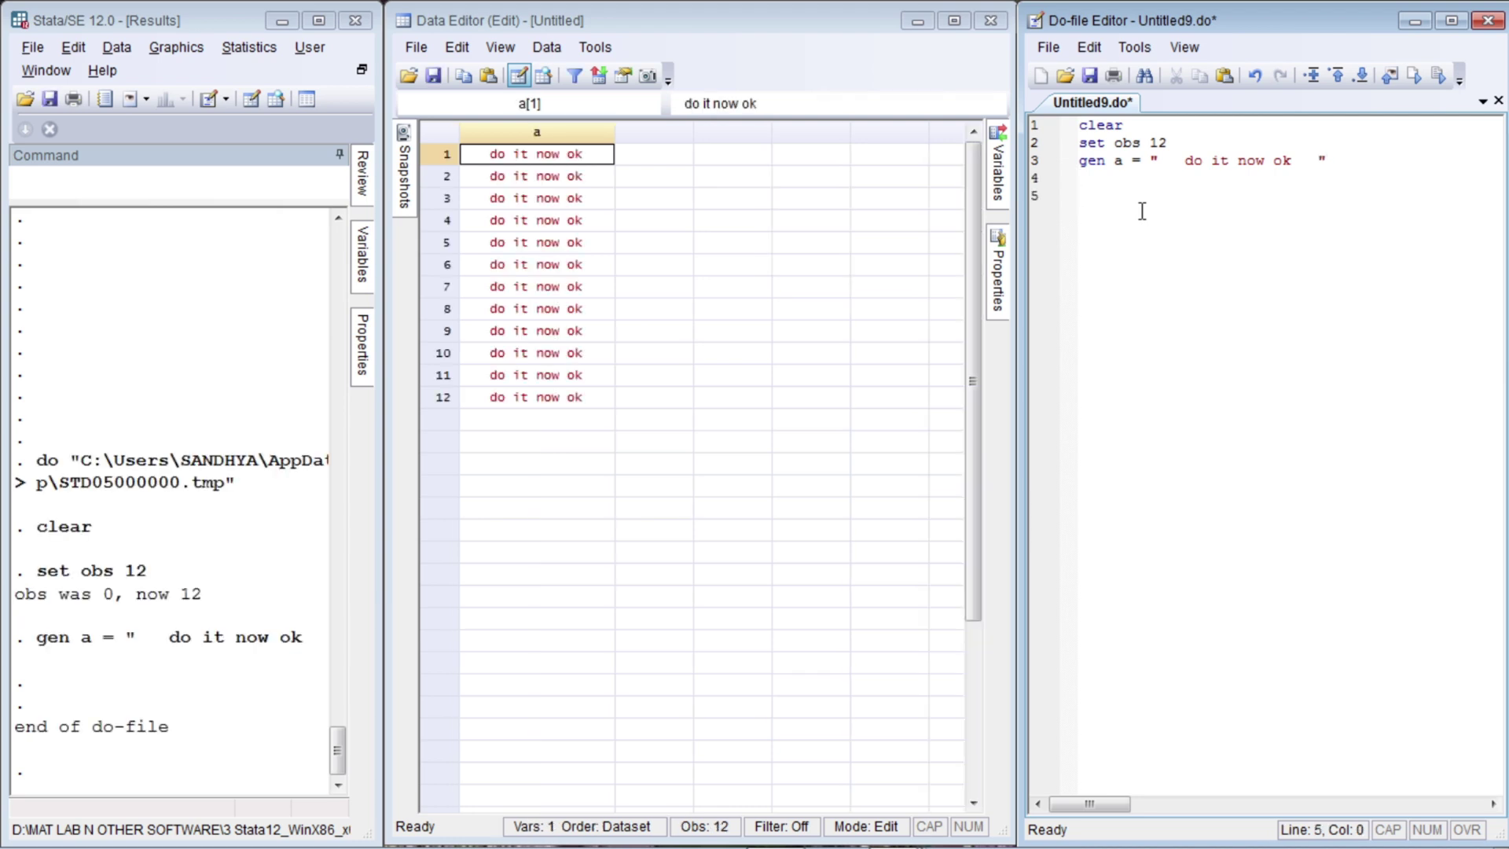
Step: Start a /* ... */ comment block in the do-file
text(/*)
key(Return)
key(Return)
text(*?)
key(BackSpace)
text(/)
key(Up)
Step: Write the syntax note egen b = ends(strvar), punct(pchars) trim head tail| inside the comment
text(egen b = ends()
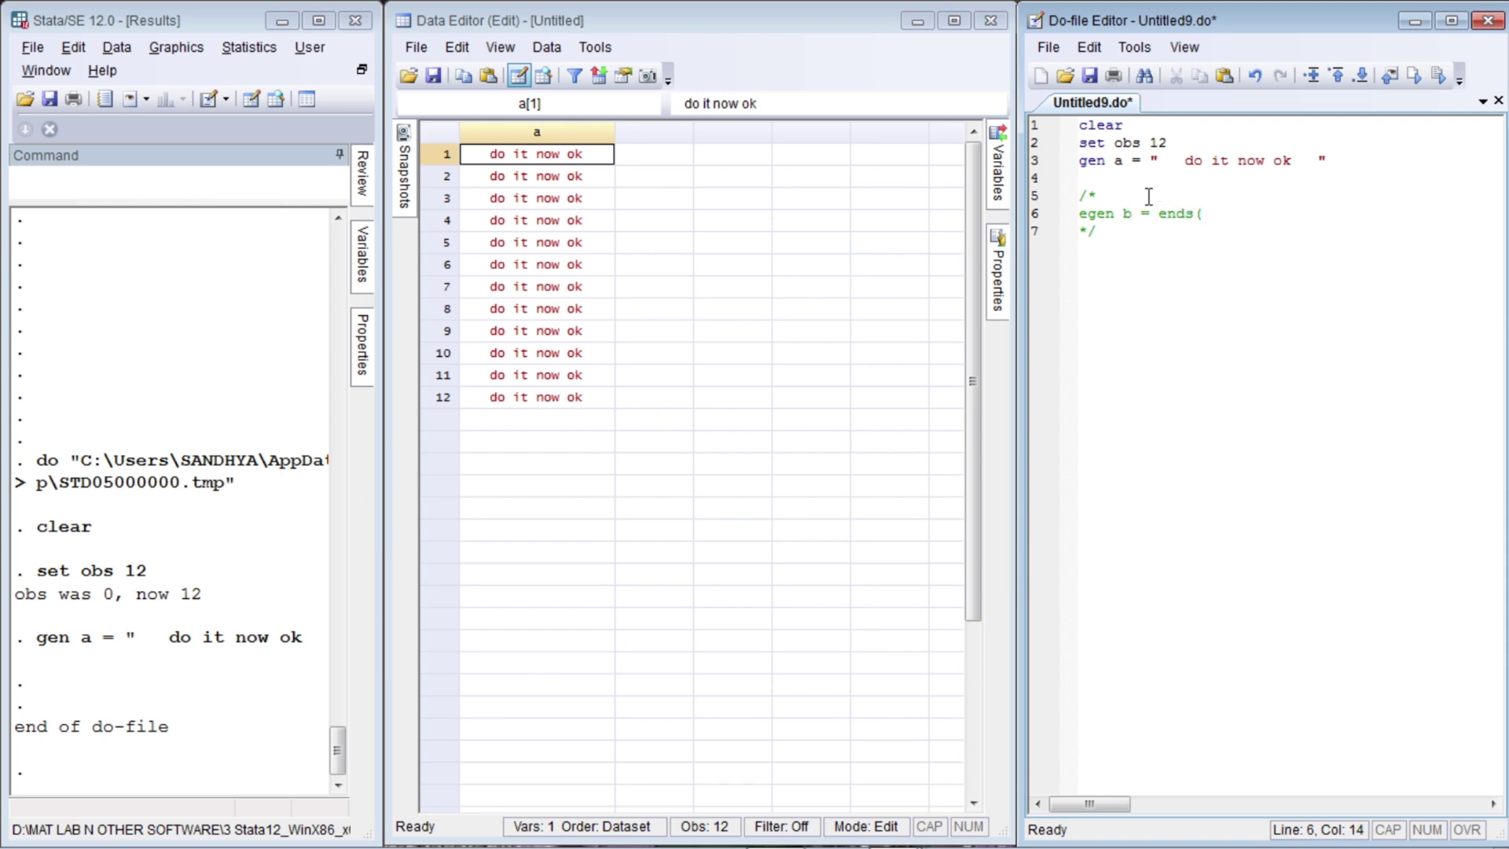
text(strvar), punct())
key(Left)
text(pchars)
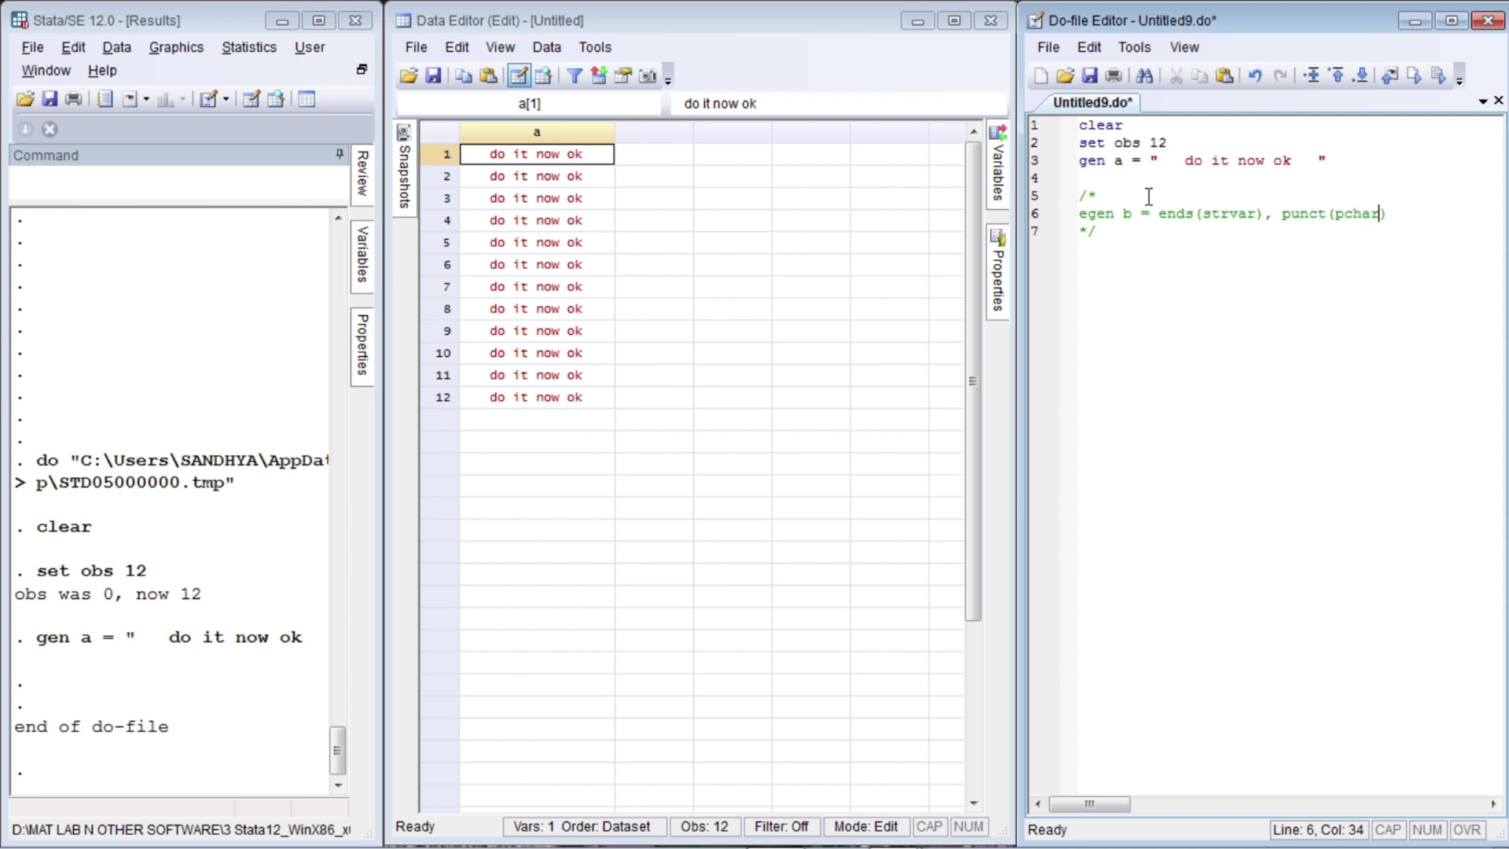
key(Right)
text(trim head)
text( tail|)
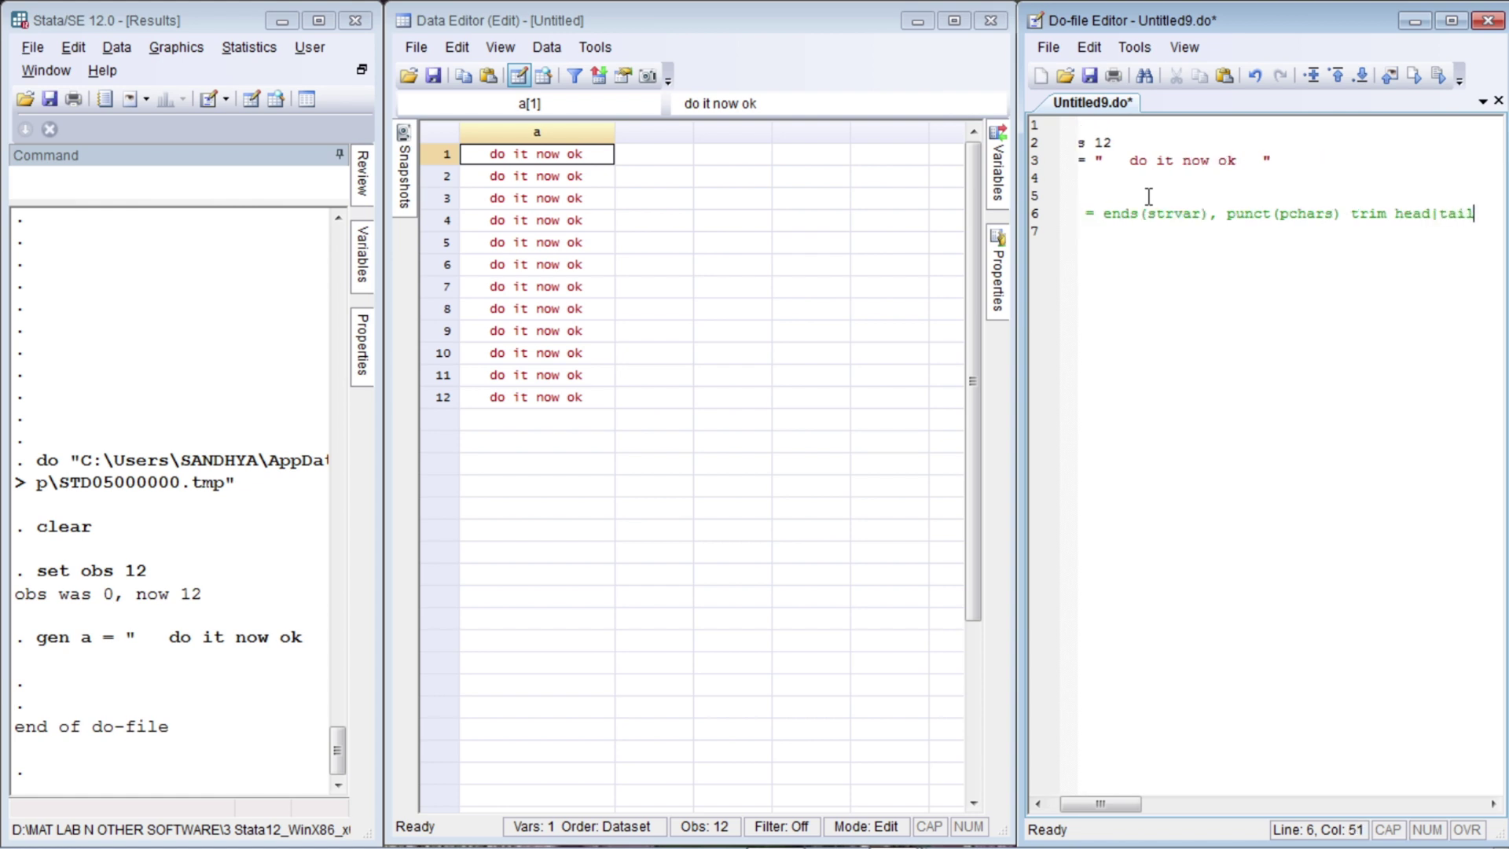
Step: Close the comment with */ and inspect the leading spaces in the string on line 3
key(Down)
text(*/)
key(Return)
key(Return)
key(Return)
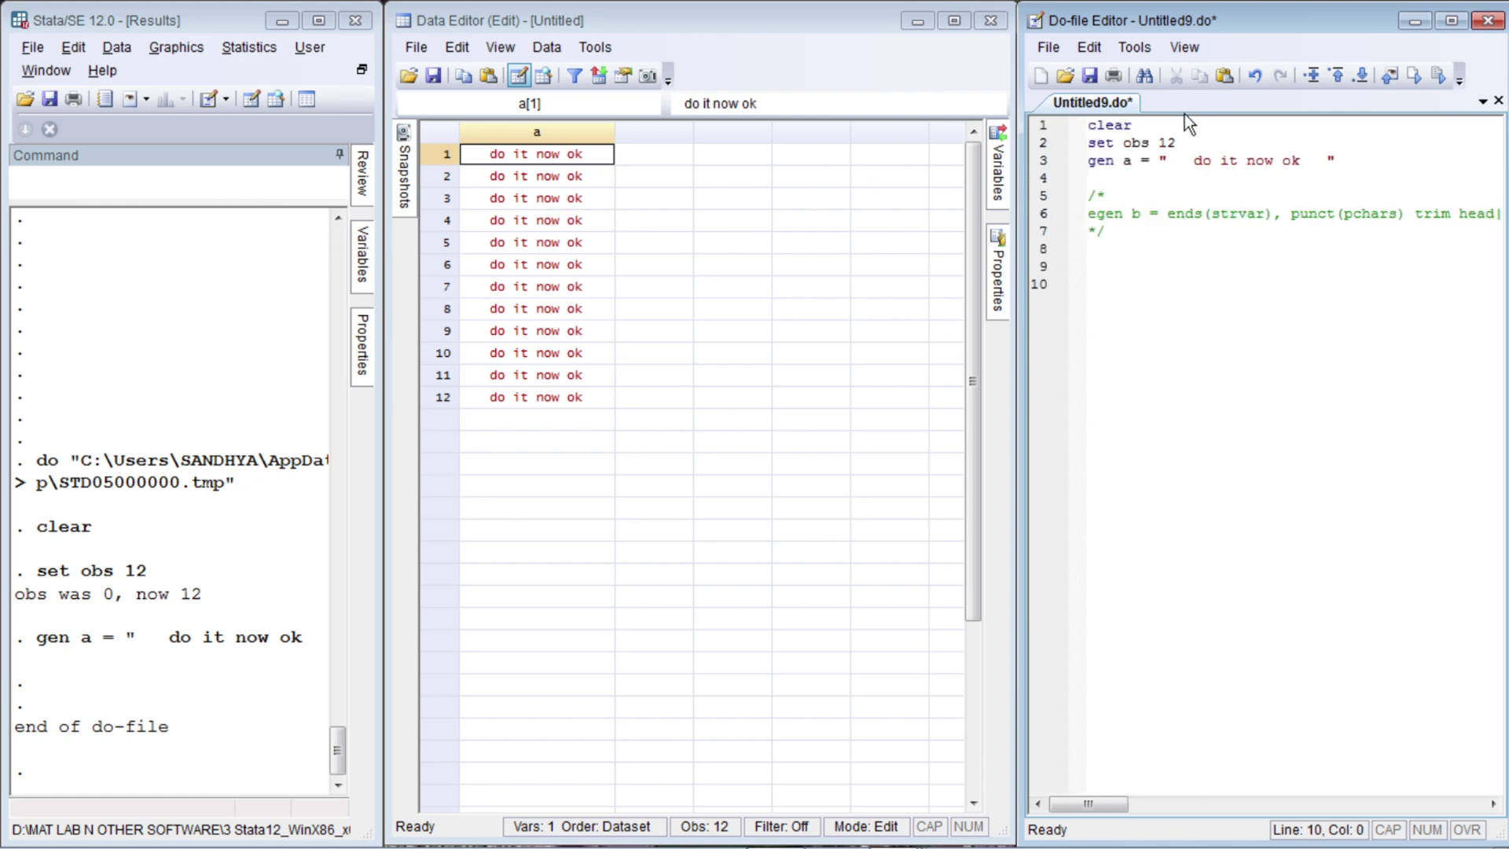
click(1198, 166)
key(shift+Left)
key(shift+Left)
key(Right)
key(Right)
key(Right)
key(Right)
key(Right)
key(Right)
key(Right)
key(Right)
key(Right)
key(Right)
key(Right)
key(Right)
key(Right)
key(Right)
key(Right)
key(Right)
key(Left)
key(Left)
key(Left)
key(Left)
key(Left)
key(Left)
key(Left)
key(Left)
key(Left)
key(Left)
key(Left)
key(Left)
key(Left)
key(Left)
key(Left)
key(Left)
key(Left)
Step: Add gen b = trim(a) at the end of the do-file and run it
key(ctrl+End)
key(Return)
text(gen )
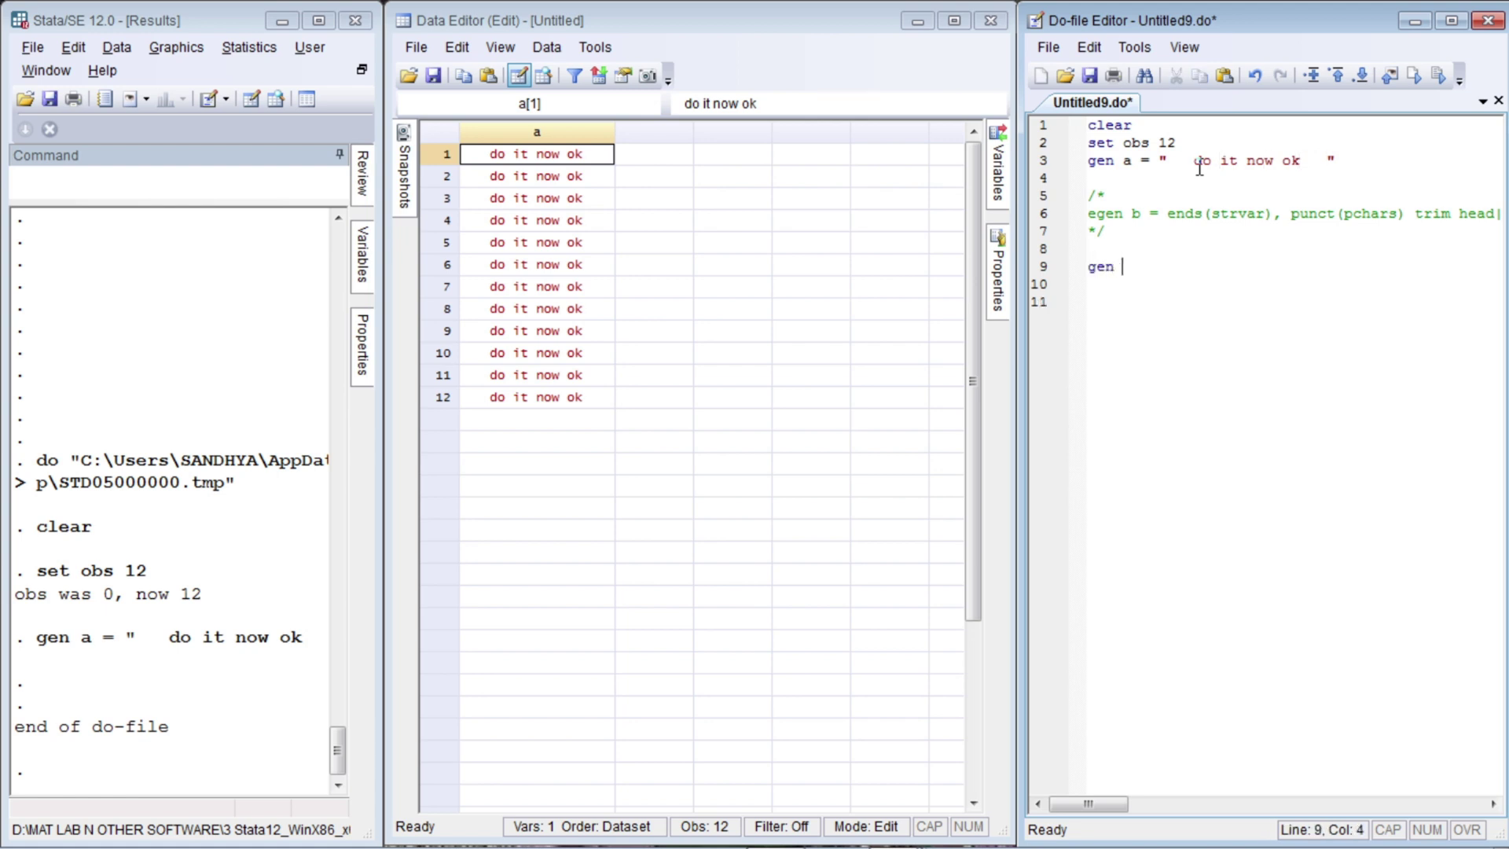
text(b = trim()
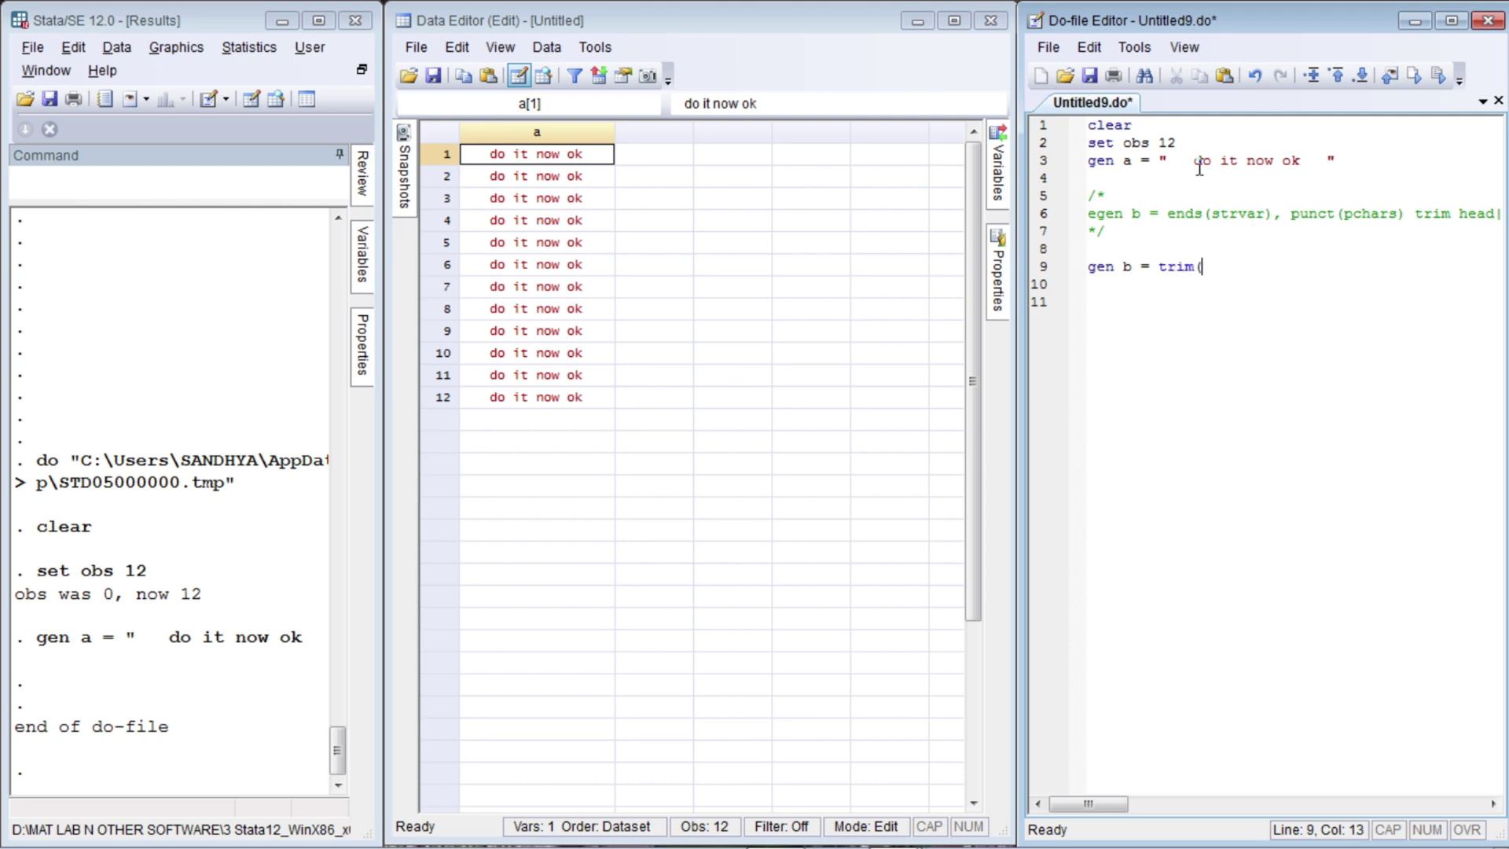
text(a))
key(Return)
key(ctrl+d)
Step: Add drop a and run the do-file so only variable b remains
text(drop a)
key(Return)
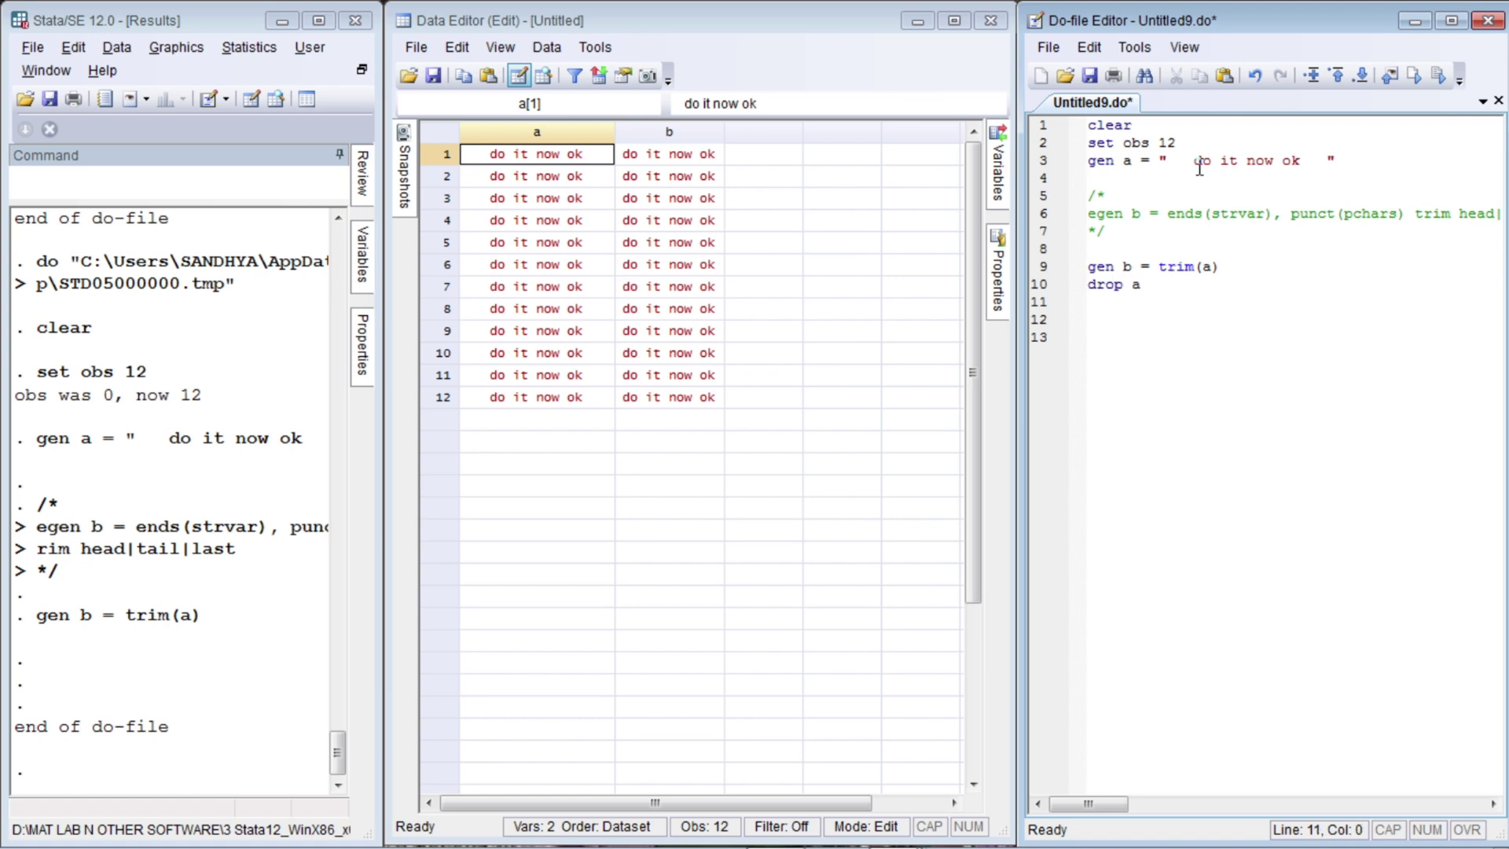
key(ctrl+d)
key(Return)
text(egen)
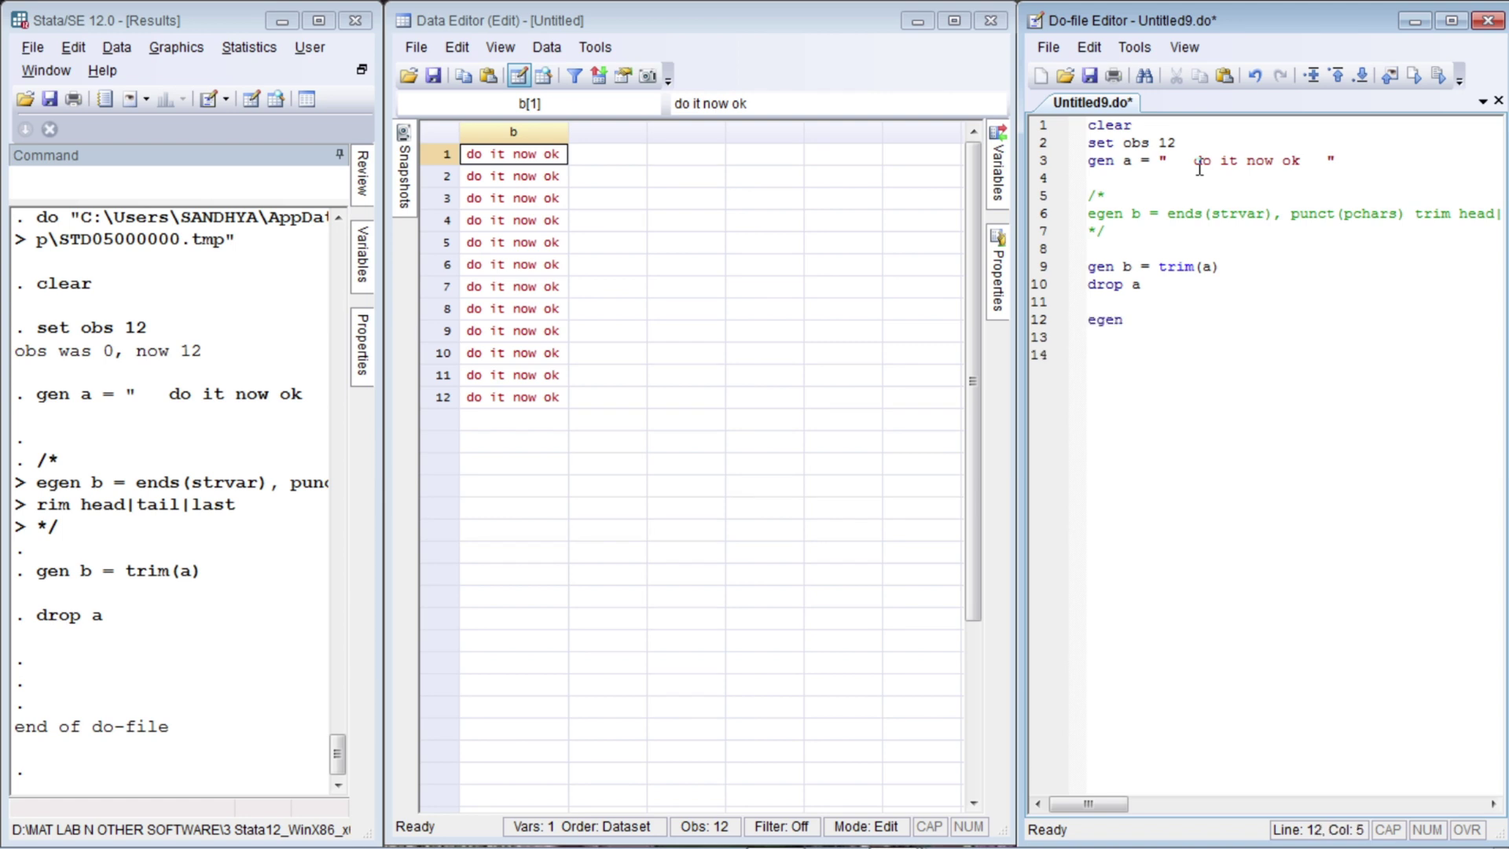
Step: Insert rename b a after the drop a line and run the do-file
key(Up)
key(Up)
key(End)
key(Return)
text(rename b a)
key(Return)
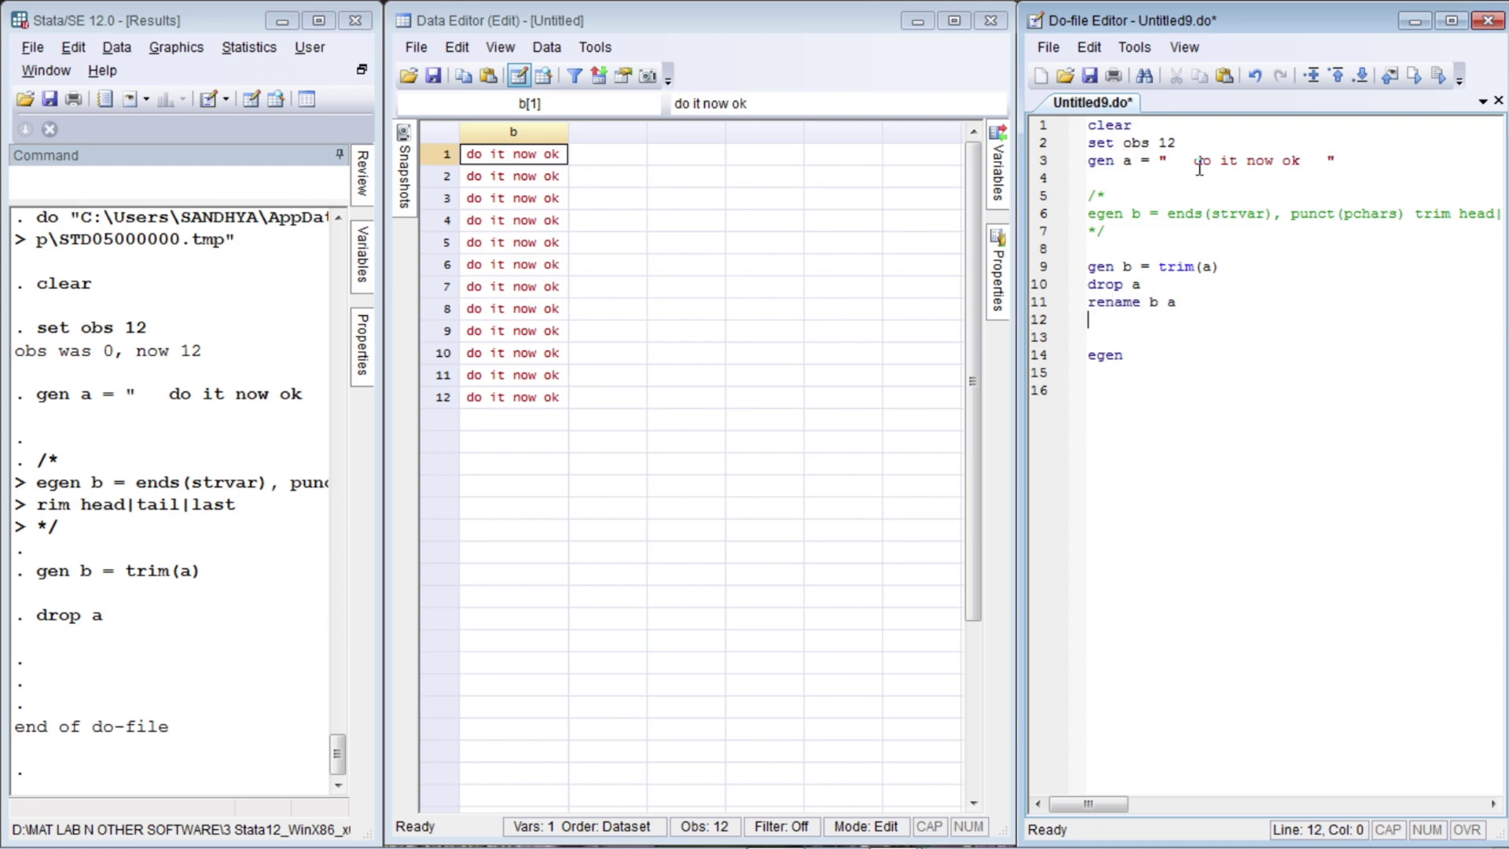
key(ctrl+d)
Step: Complete the line egen b = ends(a), punct(" ") head
key(Up)
key(End)
text(b = ends()
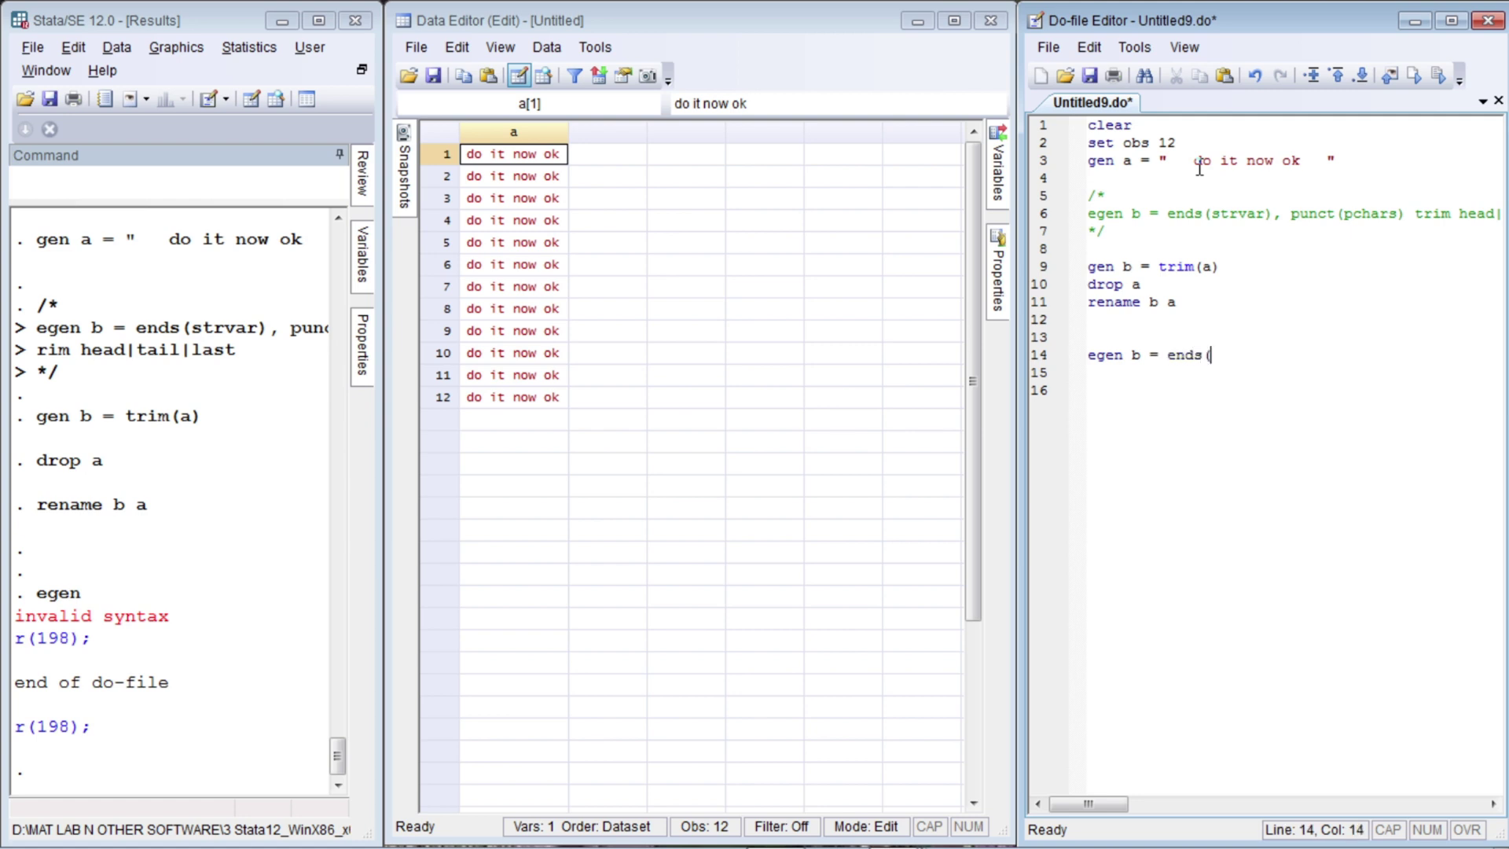
text(a), punct("))
key(Left)
text(" ")
key(Right)
text(head)
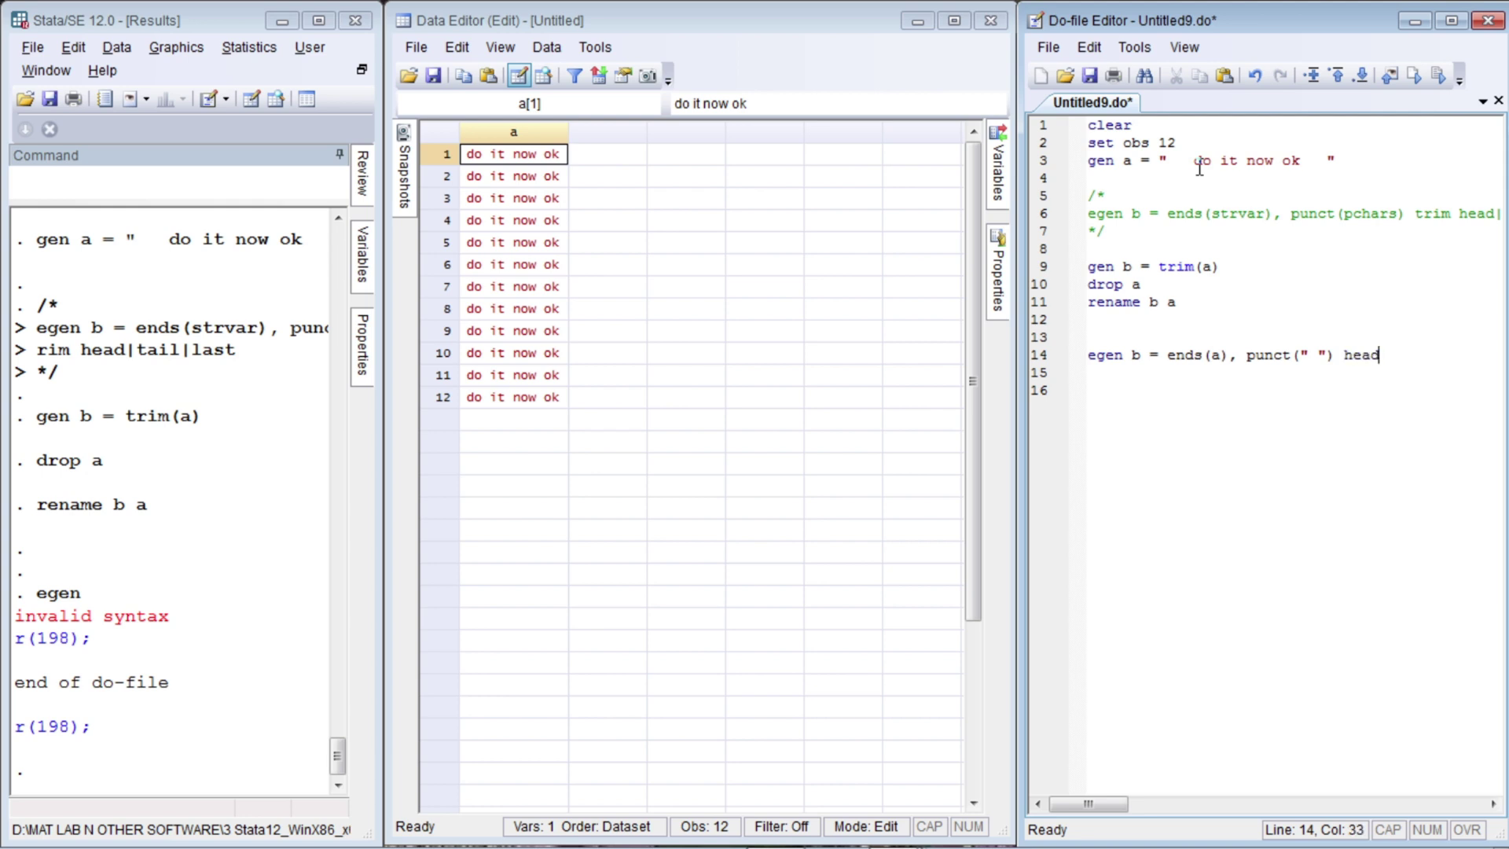
Step: Check the punct quotes and run the do-file so b holds "do" in every row
key(Left)
key(Left)
key(Left)
key(Left)
key(Left)
key(Left)
key(Left)
key(shift+Left)
key(Right)
key(Right)
key(Right)
key(Right)
key(Up)
key(Up)
key(Left)
click(1267, 404)
key(ctrl+d)
key(Up)
key(Up)
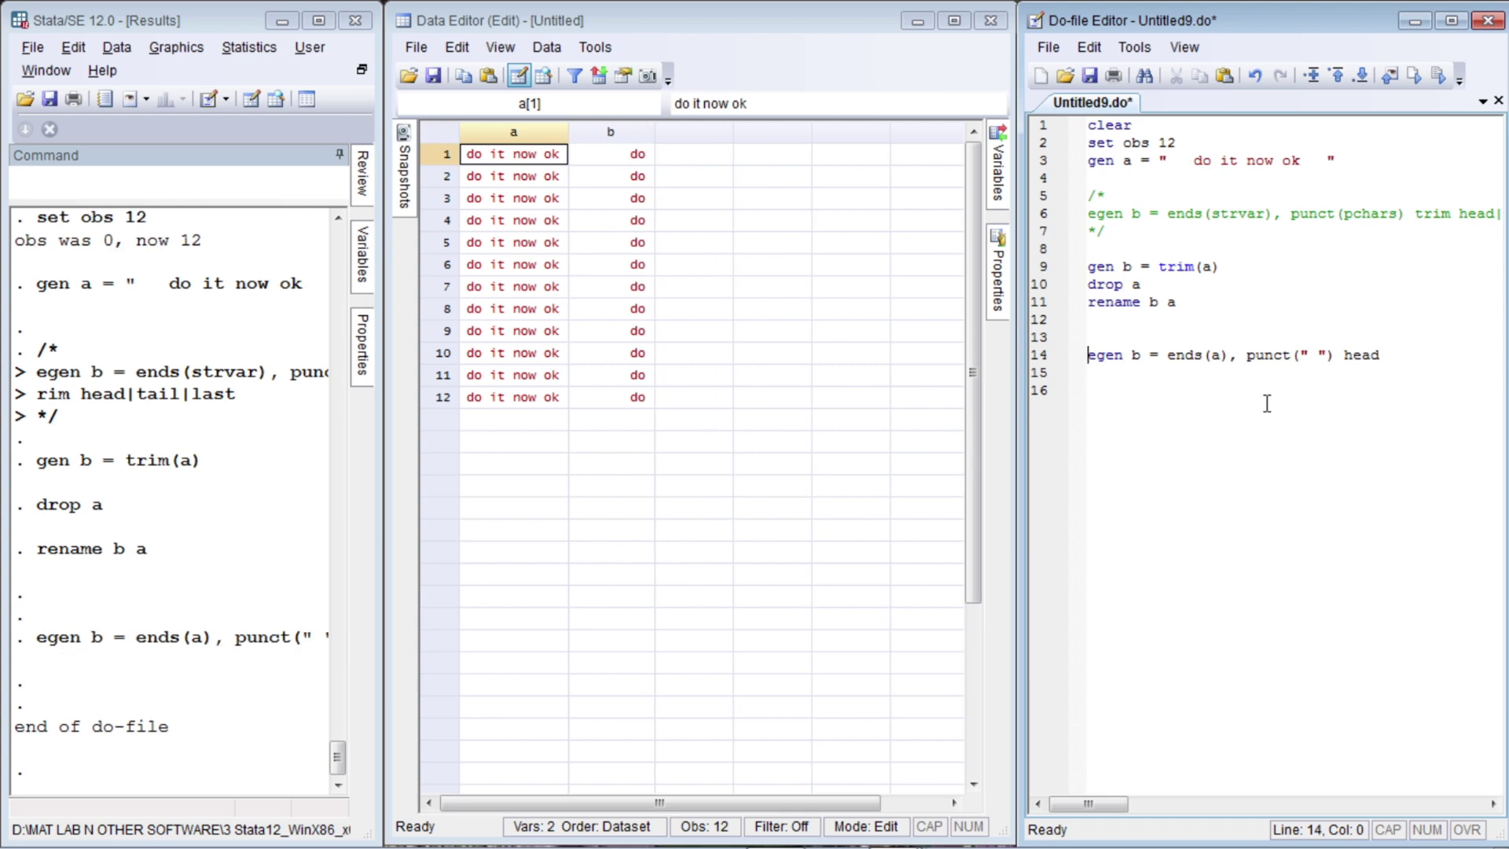
key(End)
key(Return)
Step: Add and run replace b = ends(a), punct(" ") tail, which fails, then type drop b below the egen line
text(replace b = ends()
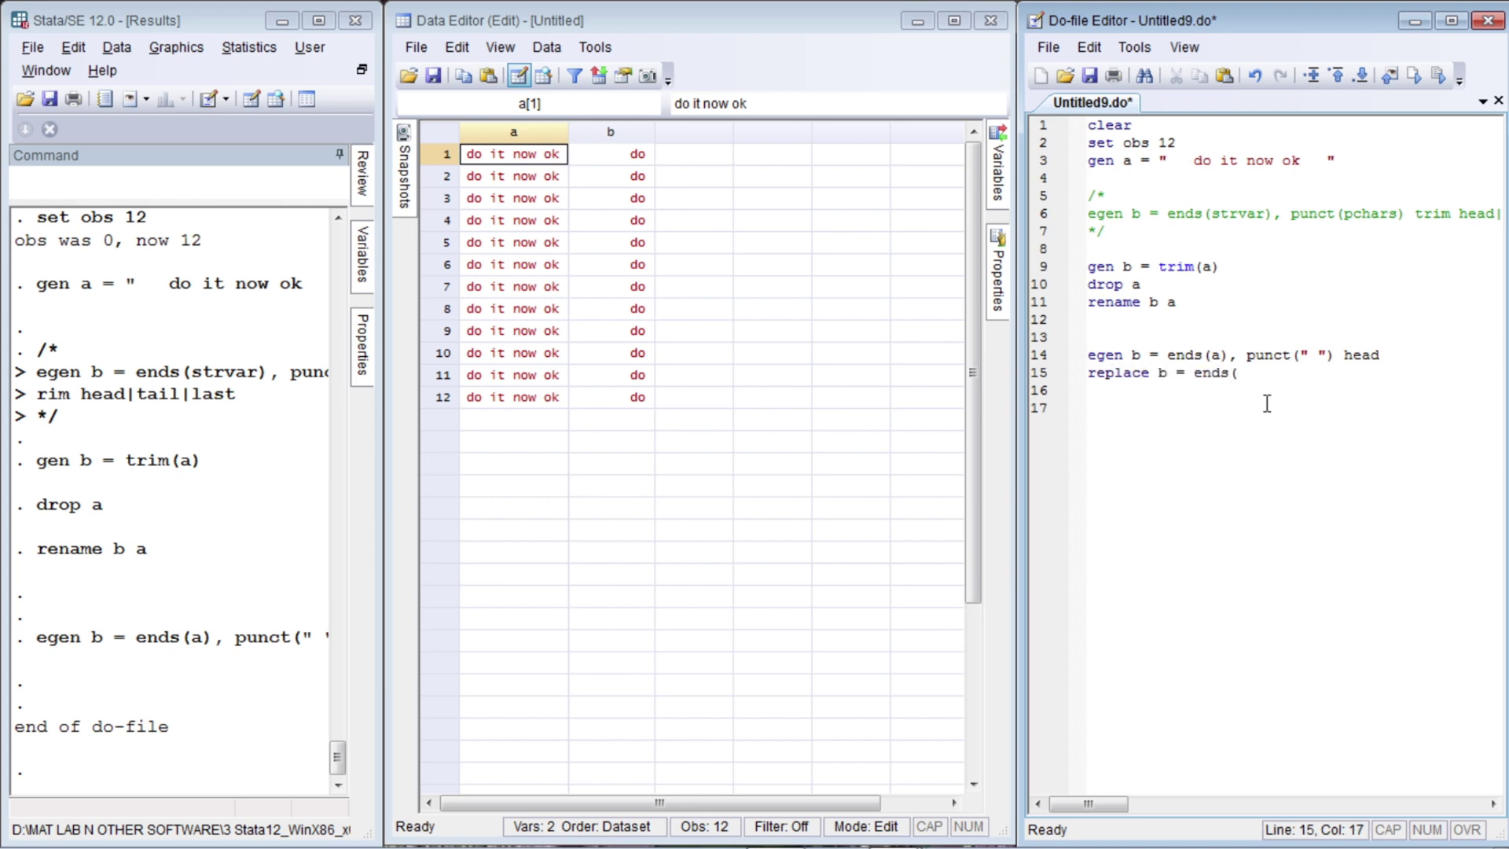
text(a), punct(" ") tail)
key(ctrl+d)
key(Left)
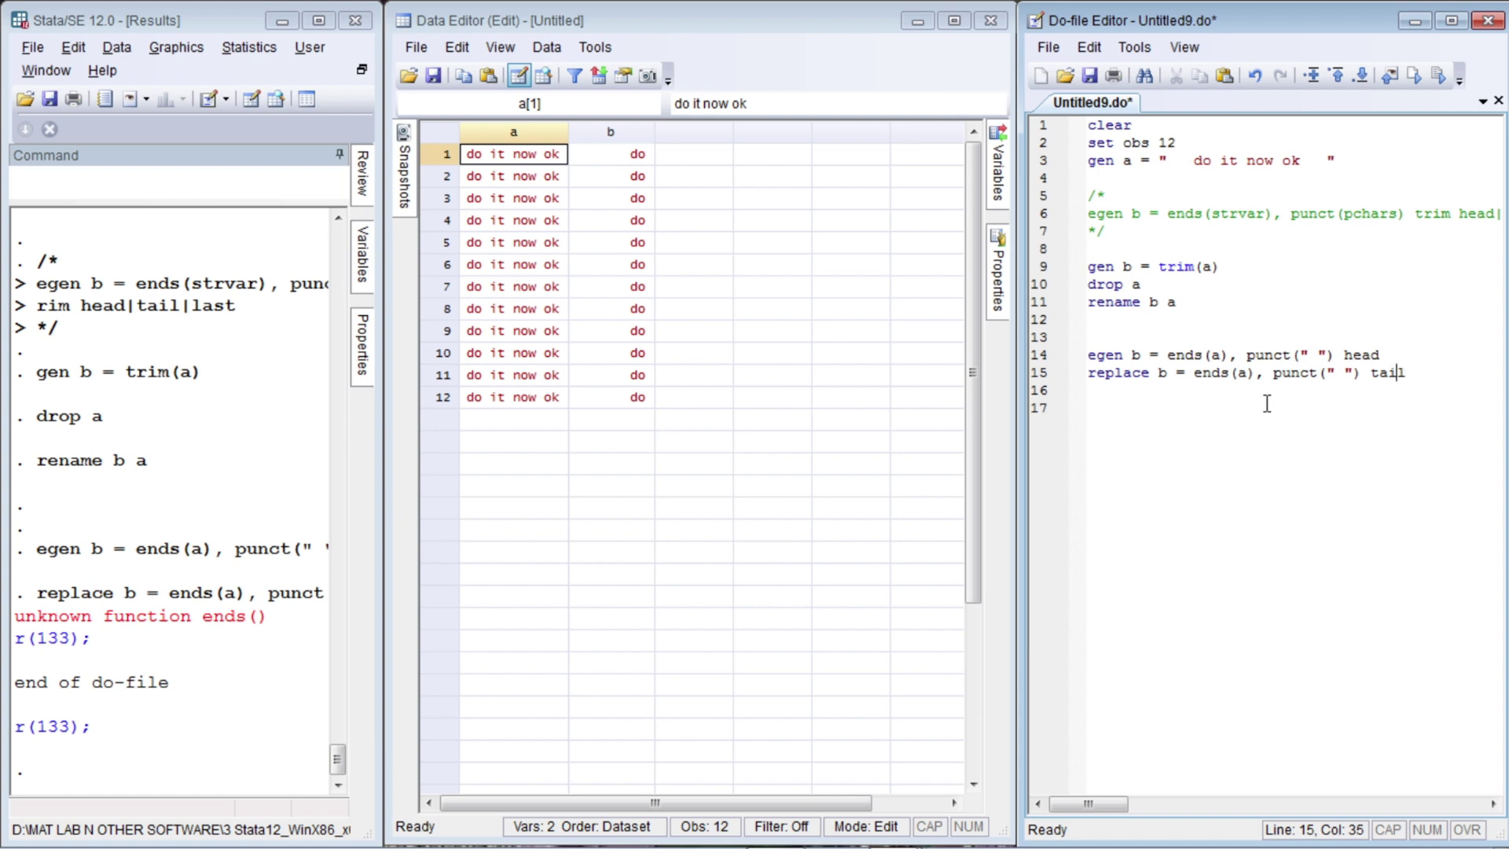
key(Up)
key(Left)
key(Left)
key(ctrl+Left)
key(ctrl+Left)
key(ctrl+Left)
key(ctrl+Left)
key(ctrl+Left)
key(ctrl+Left)
key(ctrl+Left)
key(ctrl+Left)
key(End)
key(Return)
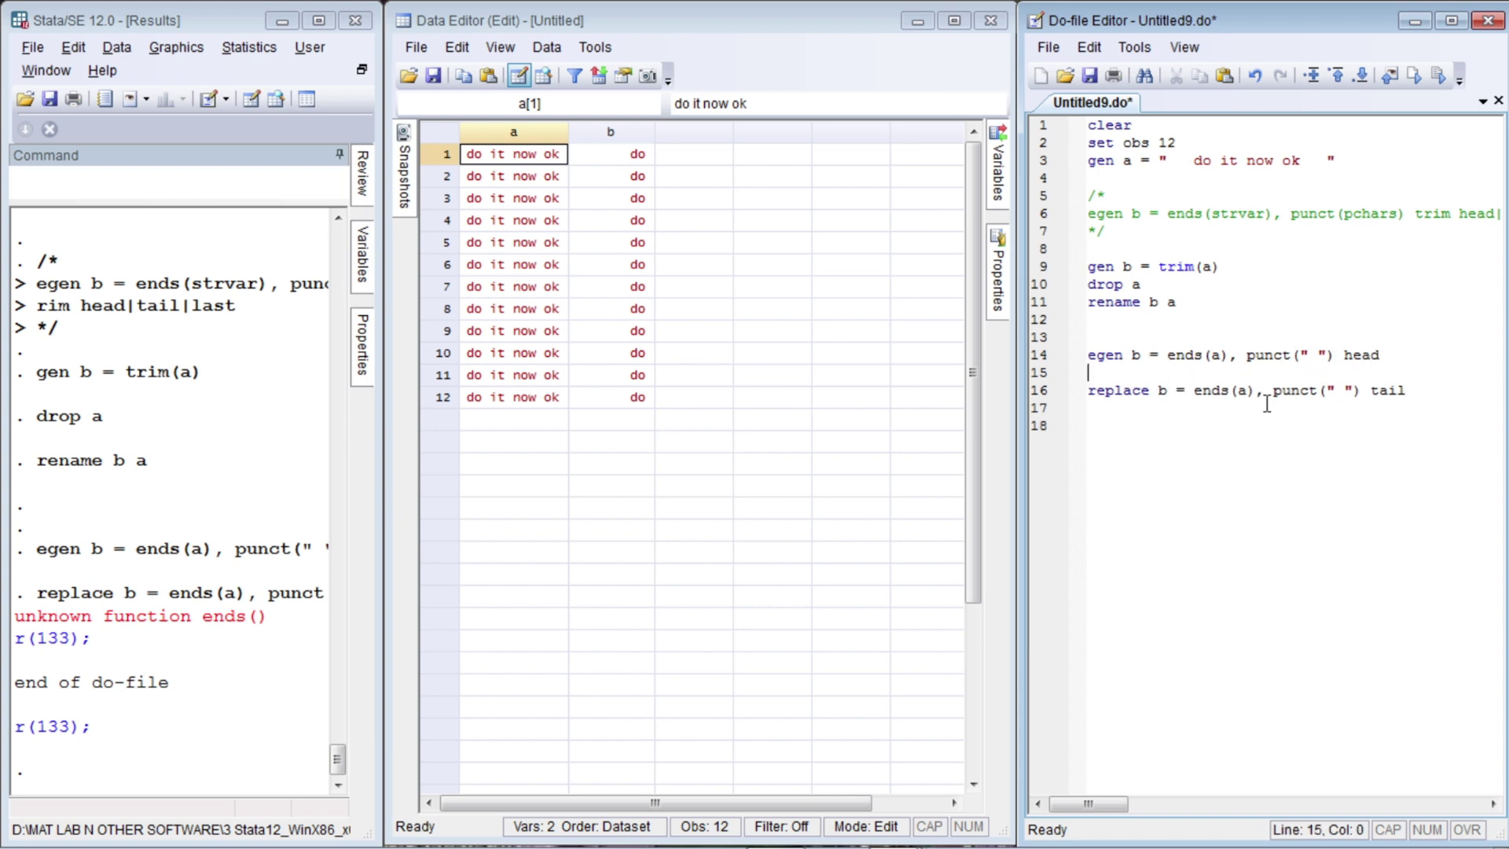
text(drop b)
Step: Delete the drop b line and the blank line above the replace line
key(Left)
key(Left)
key(Left)
key(Left)
key(Left)
key(Up)
key(Home)
key(shift+End)
key(Delete)
key(BackSpace)
Step: Select 'replace b' at the start of line 15 so it can be overwritten with egen
key(End)
key(Left)
key(Left)
key(Left)
key(Left)
key(Left)
key(ctrl+Left)
key(ctrl+Left)
key(Left)
key(Left)
key(Left)
key(Left)
key(Left)
key(Left)
key(Left)
key(Left)
key(Left)
key(Left)
key(Left)
key(Left)
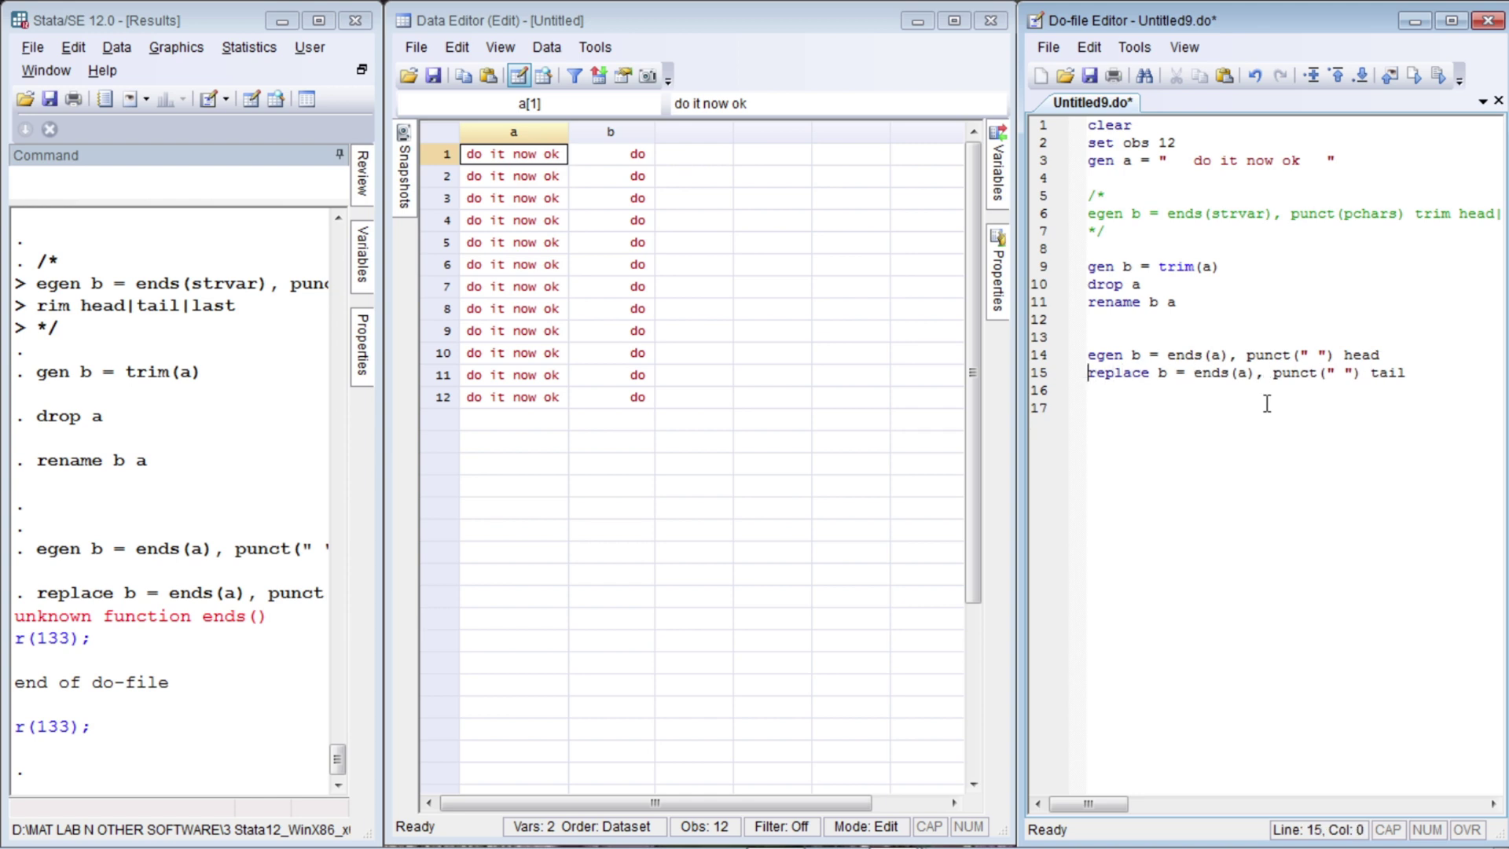
key(shift+End)
key(End)
key(Up)
key(Down)
key(Home)
key(shift+Right)
key(shift+Right)
key(shift+Right)
key(shift+Right)
key(shift+Right)
key(shift+Right)
key(shift+Right)
key(shift+Right)
key(shift+Right)
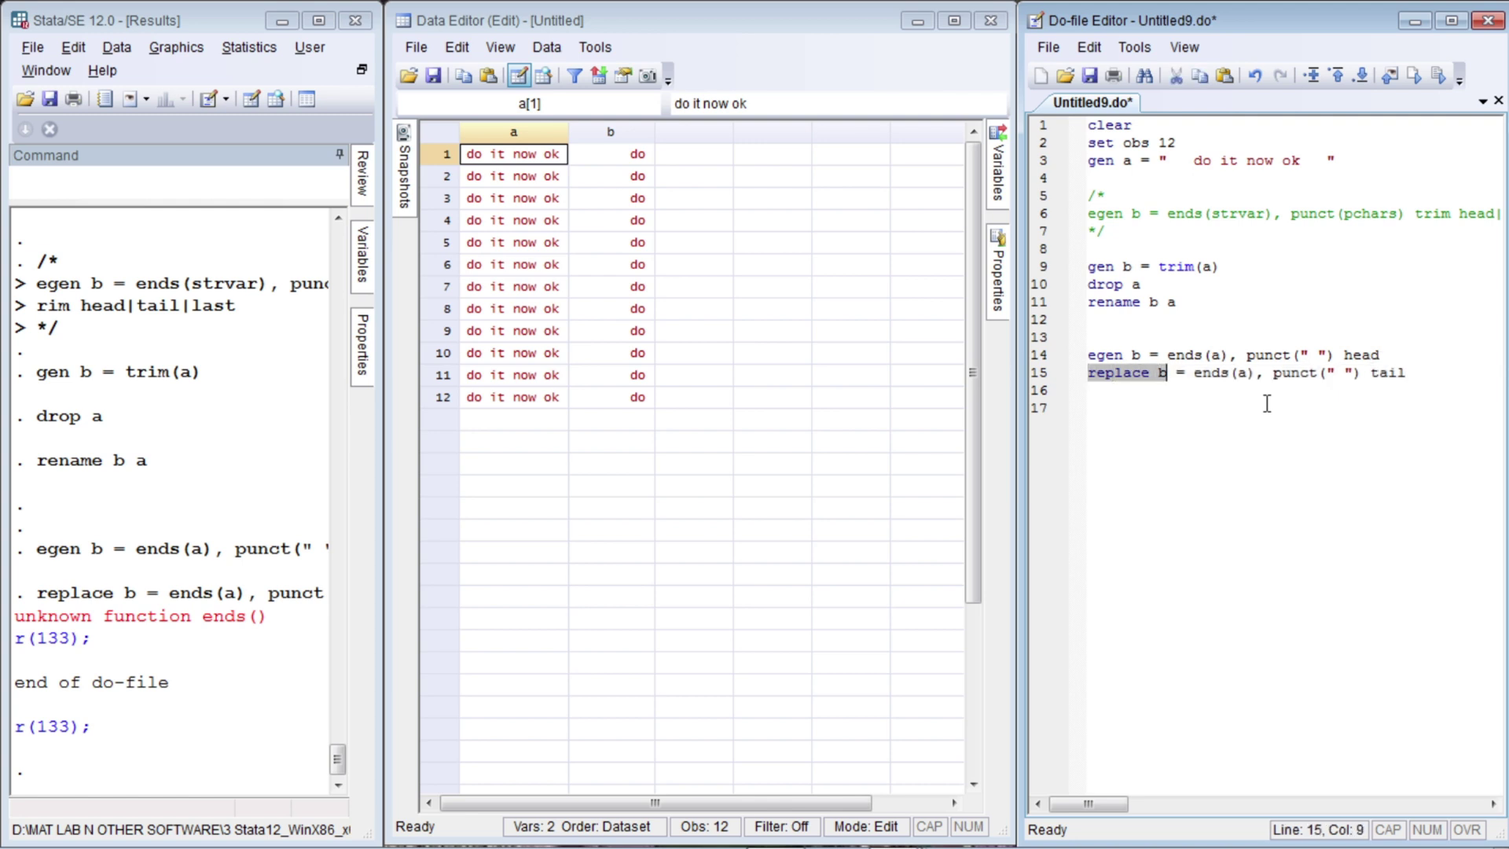
Step: Change line 15 to egen c and start line 16 with egen d =
text(egen c)
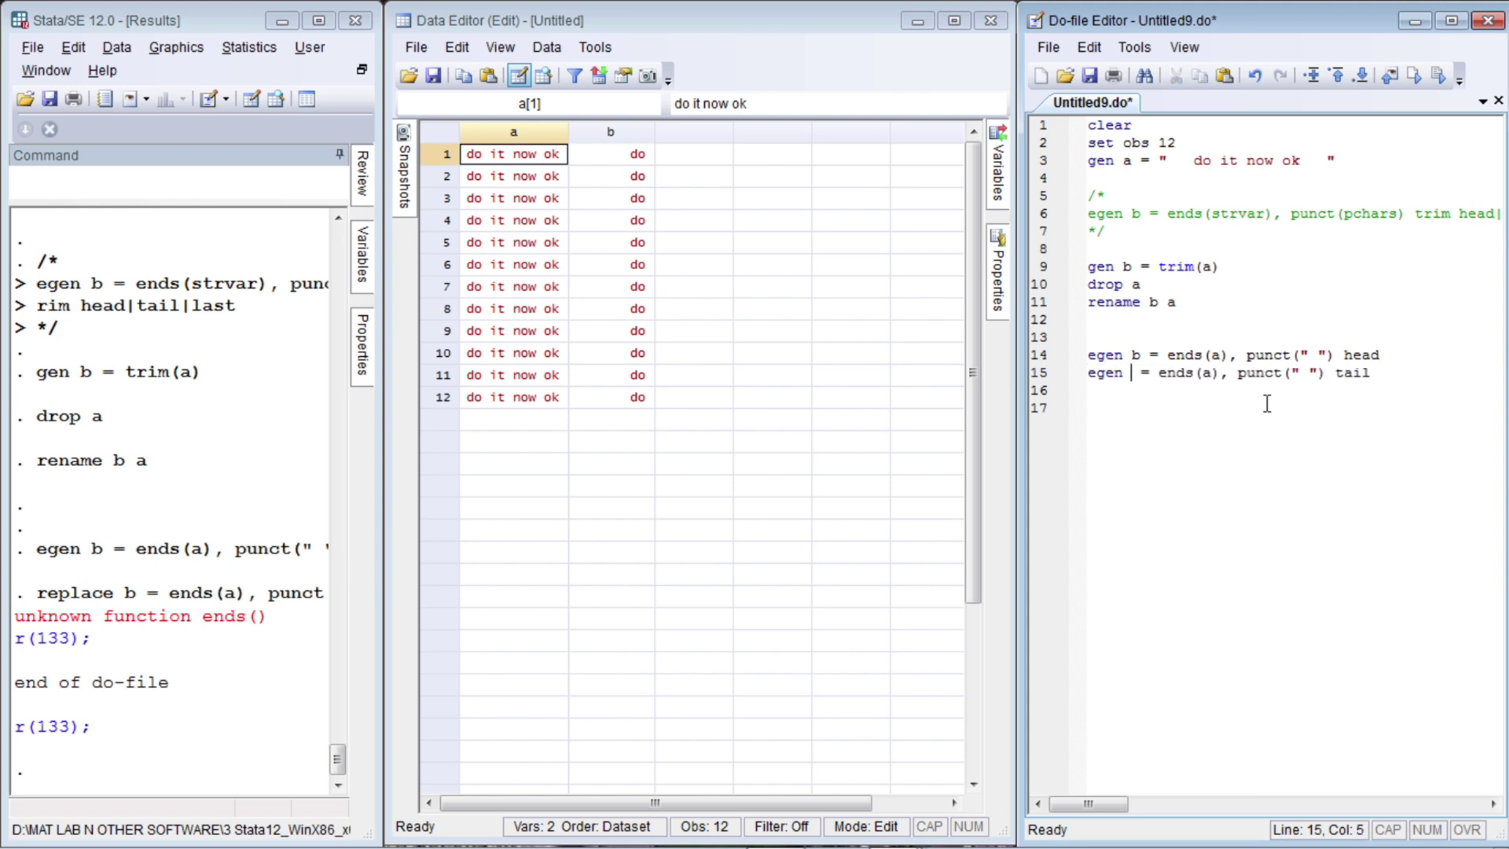
key(End)
key(Return)
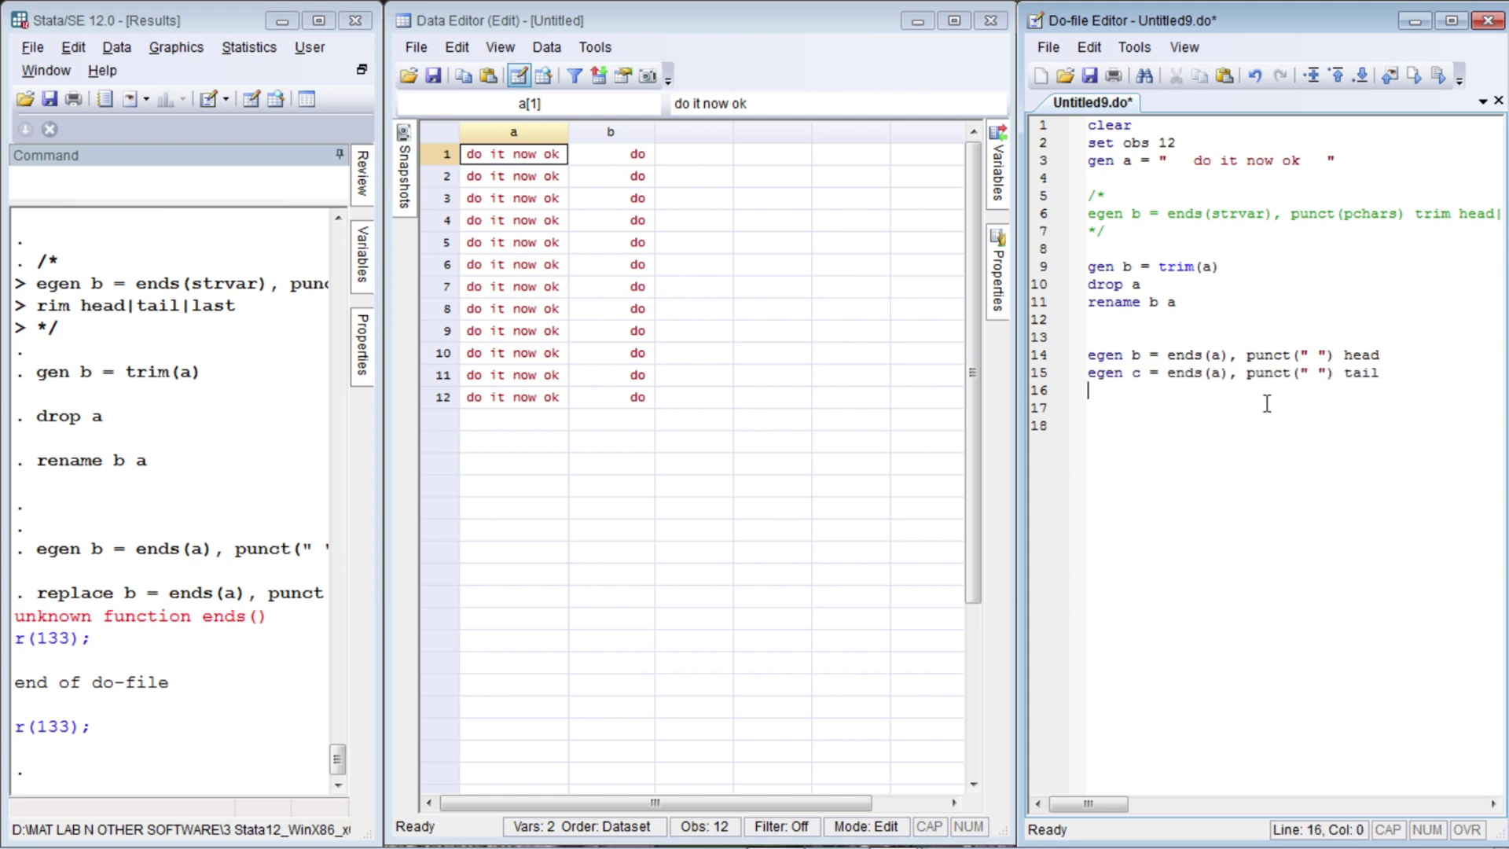
text(egen d =)
Step: Copy the ends(a), punct(" ") expression onto line 16, ending it with last instead of tail
key(Up)
key(shift+End)
key(ctrl+c)
key(Down)
key(ctrl+v)
key(Left)
key(Left)
key(Left)
key(Left)
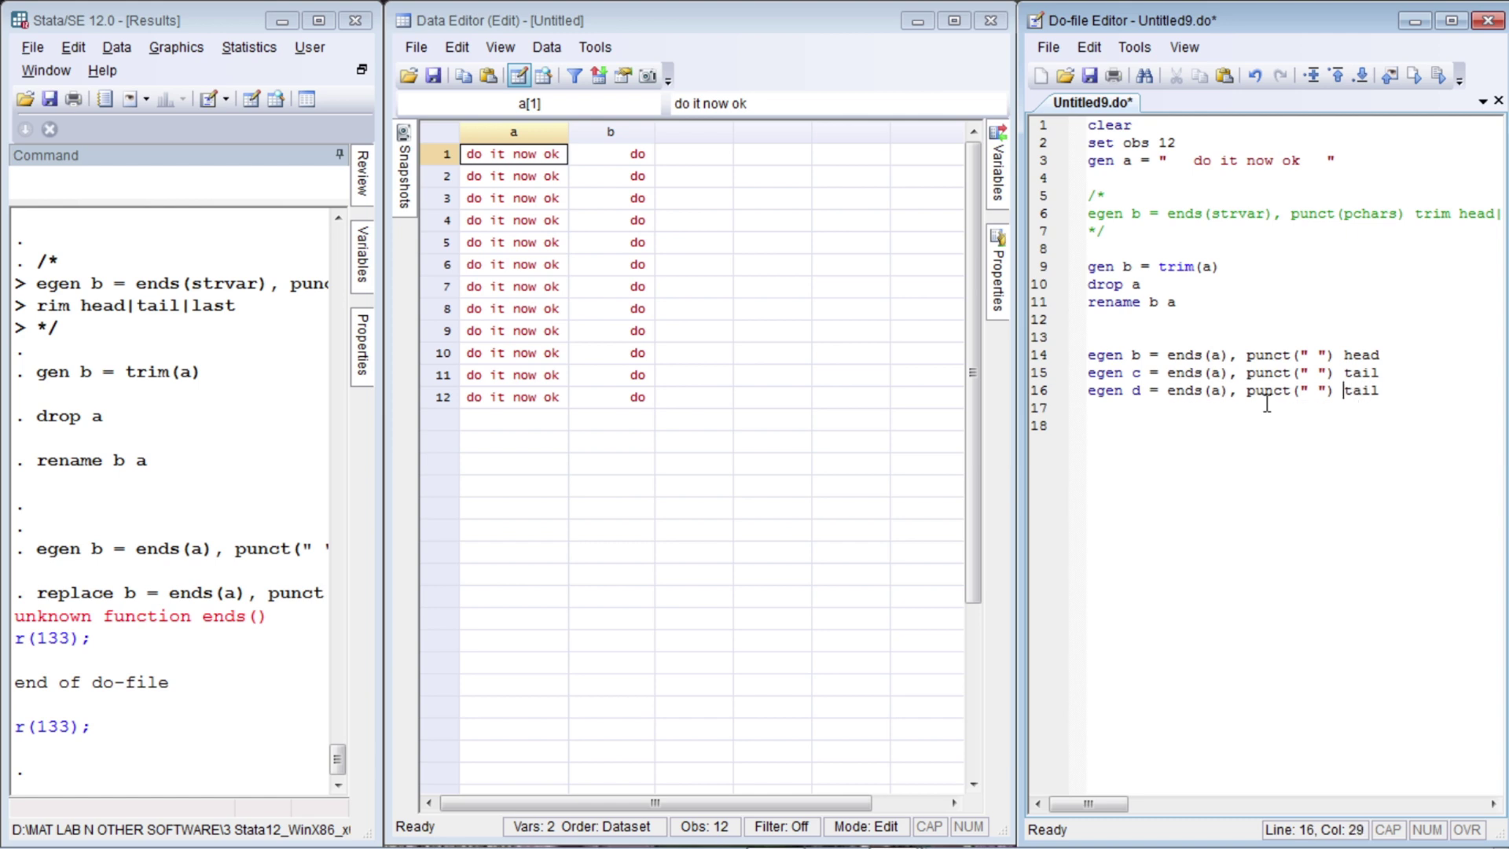
key(shift+End)
text(last)
key(Return)
Step: Run the do-file to create c = "it now ok" and d = "ok", then inspect the punct quotes
key(ctrl+d)
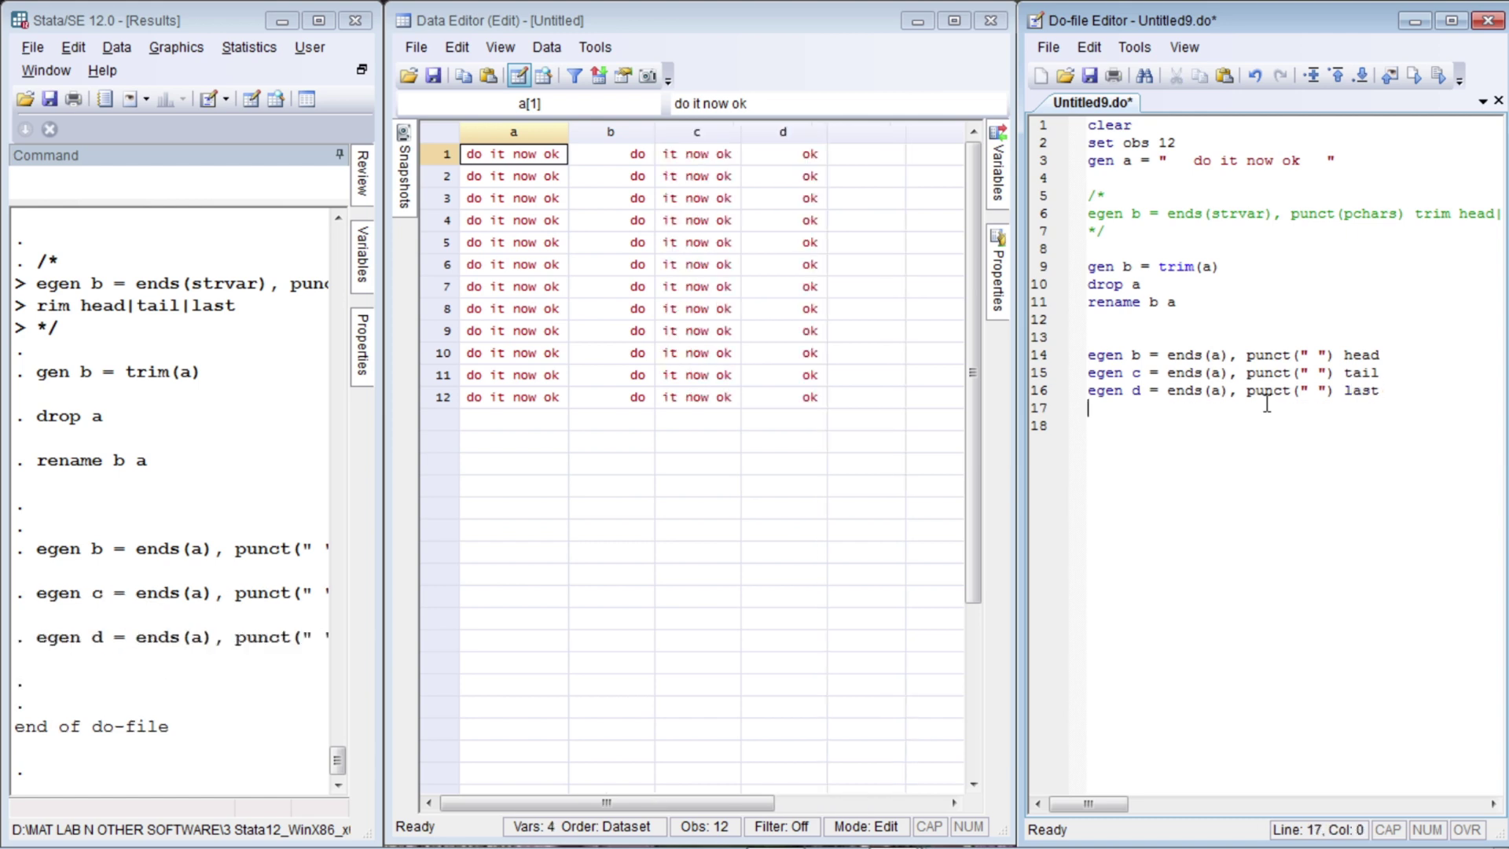
click(1314, 356)
key(Right)
key(Right)
key(Right)
key(Right)
key(Left)
key(Left)
key(Left)
key(Left)
key(Right)
key(Left)
key(Down)
key(Down)
key(shift+Left)
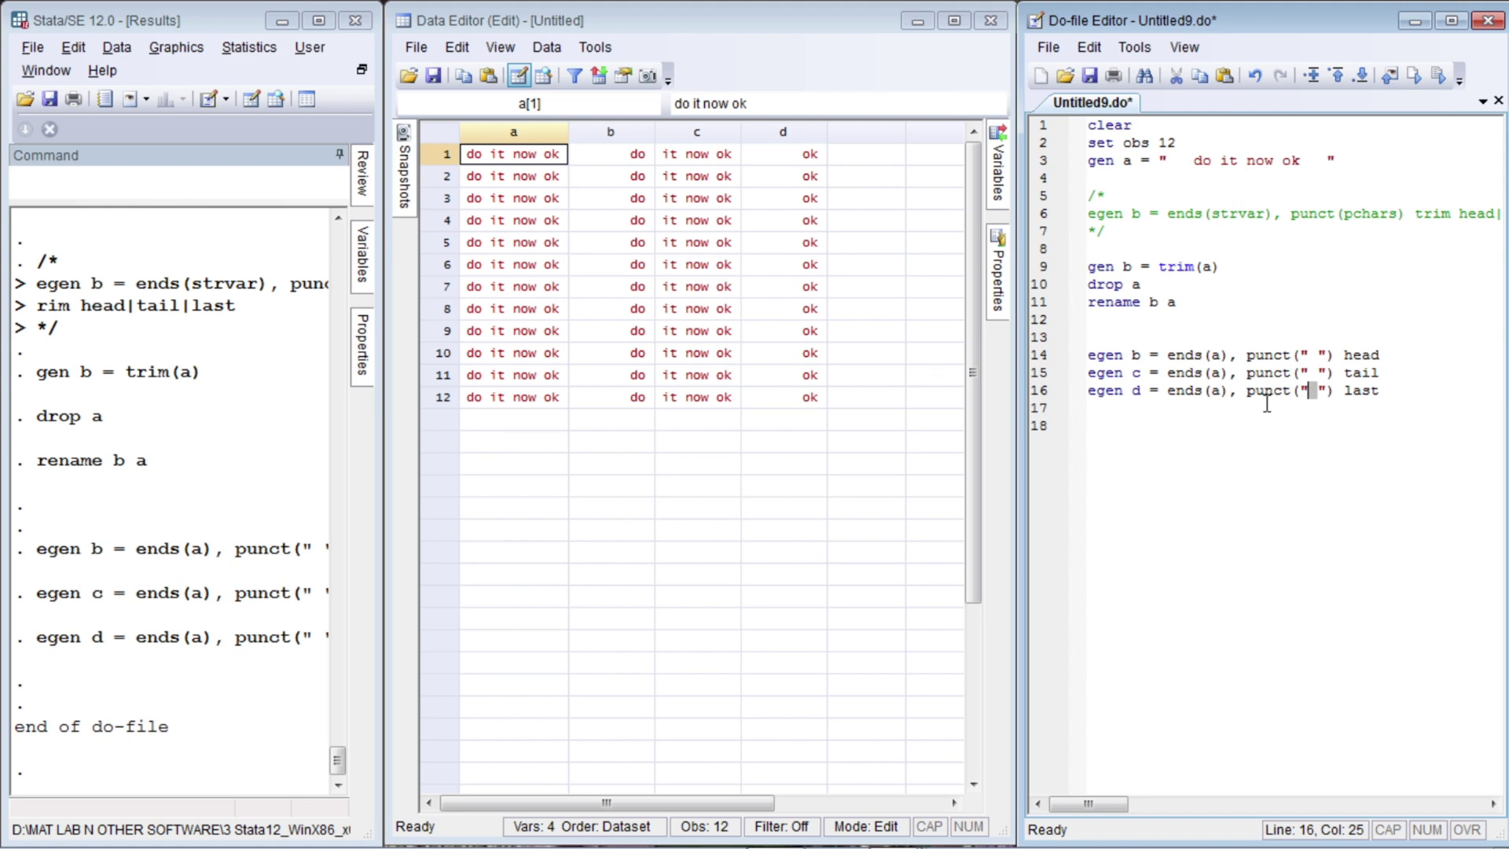
Step: Review the head, tail and last options across lines 14–16
key(Up)
key(Up)
key(Up)
key(Down)
key(Right)
key(Right)
key(Right)
key(Right)
key(Right)
key(Right)
key(Left)
key(Left)
key(Left)
key(Down)
key(Up)
key(Right)
key(Down)
key(Down)
Step: Add a blank line 17 and change line 14's punct(" ") to punct(?)
click(1314, 405)
key(Return)
key(Up)
key(Up)
key(Up)
key(Up)
key(End)
key(Left)
key(Left)
key(Left)
key(Left)
key(Left)
key(Left)
key(shift+Left)
key(shift+Left)
key(shift+Left)
text(?)
Step: Change punct to ? on lines 15 and 16 and run, leaving b and d whole and c empty
key(Down)
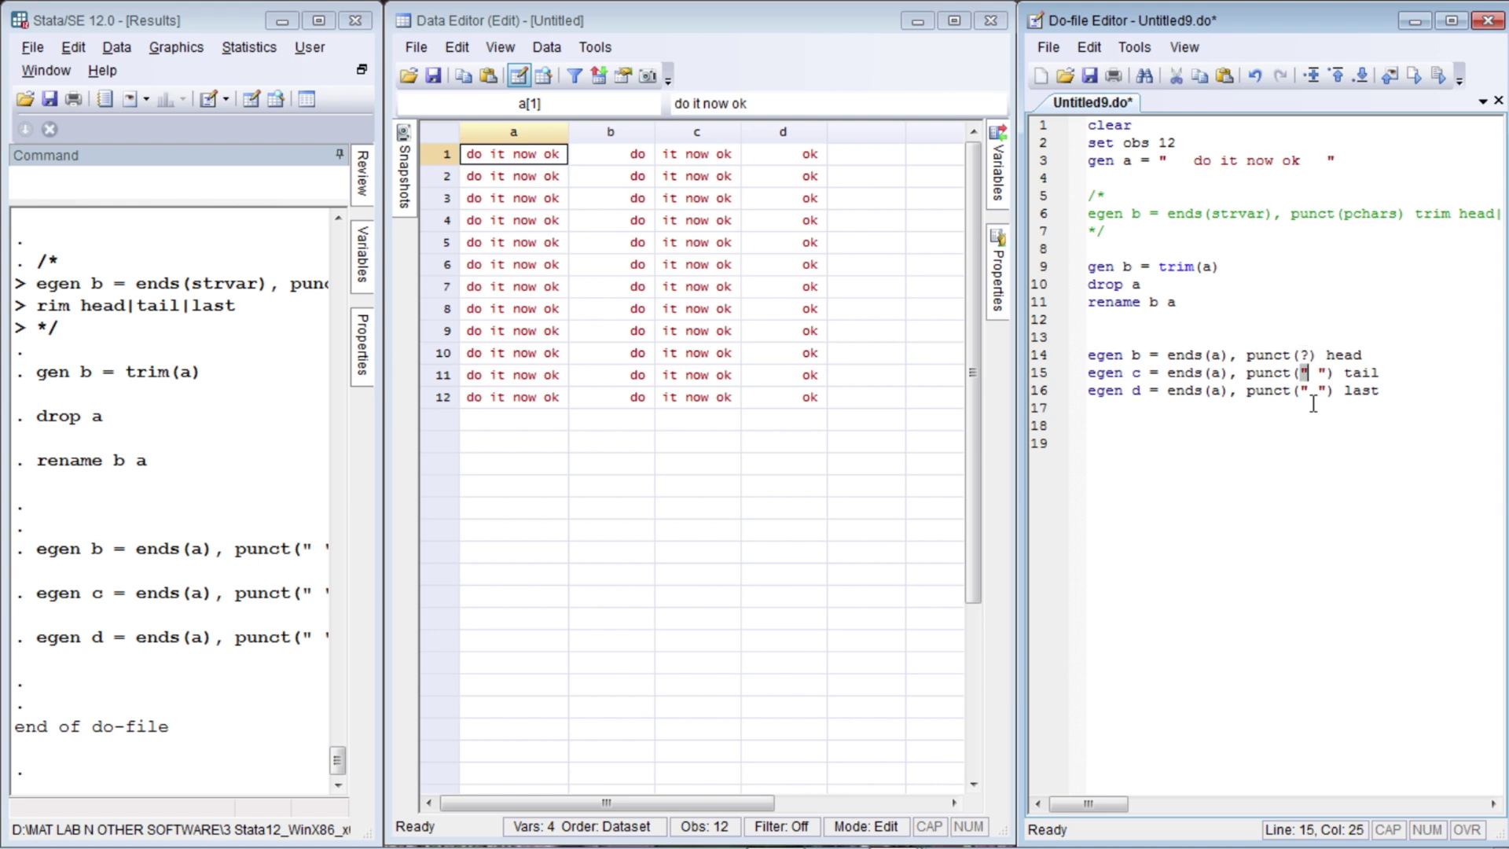
key(shift+Right)
key(shift+Right)
text(?)
key(Down)
key(Left)
key(shift+Right)
key(shift+Right)
key(shift+Right)
text(?)
key(Down)
key(Down)
key(ctrl+d)
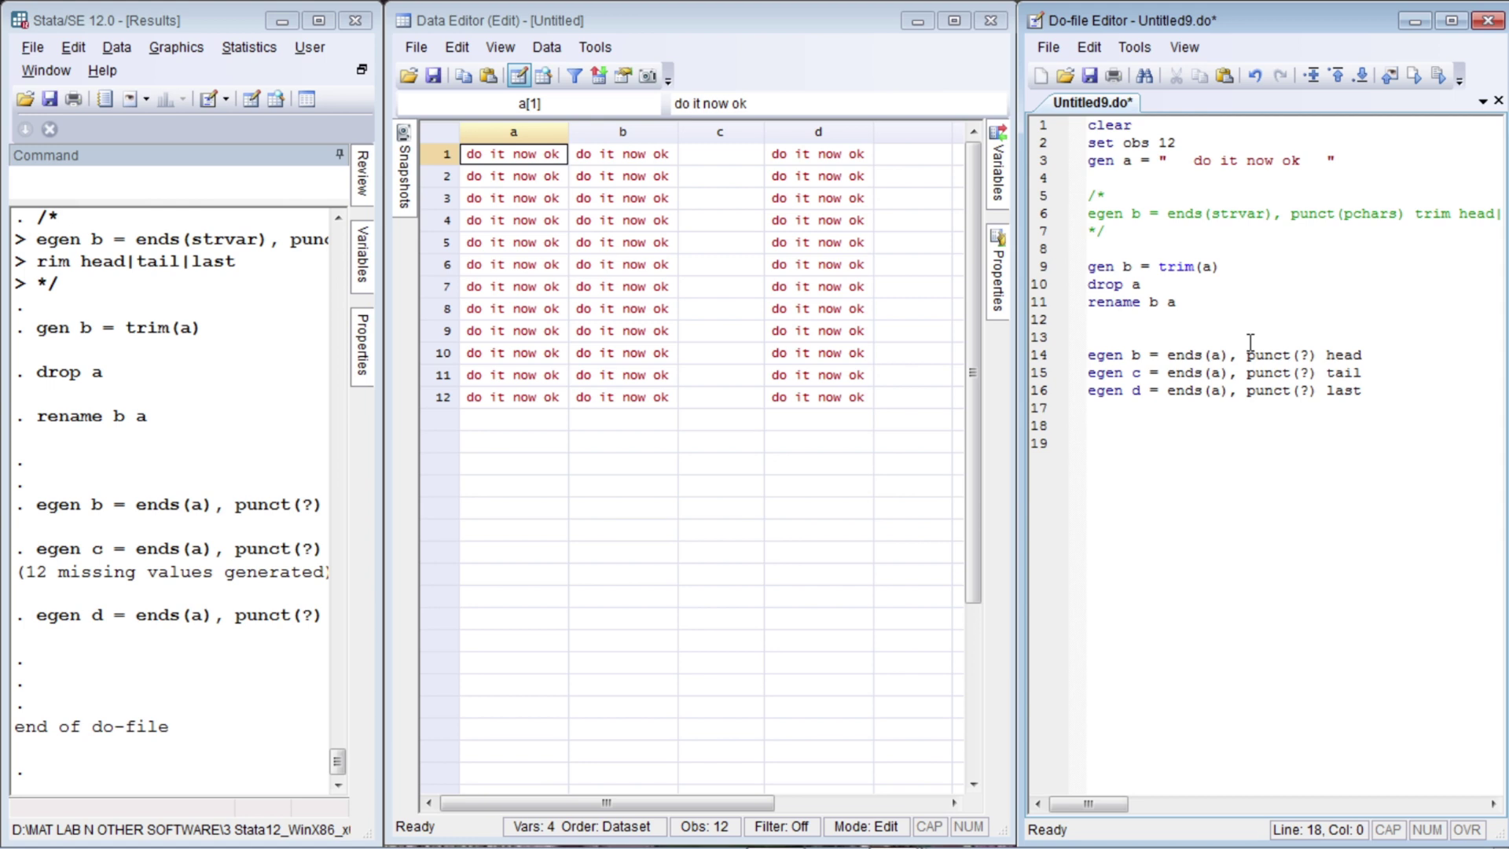
click(1355, 378)
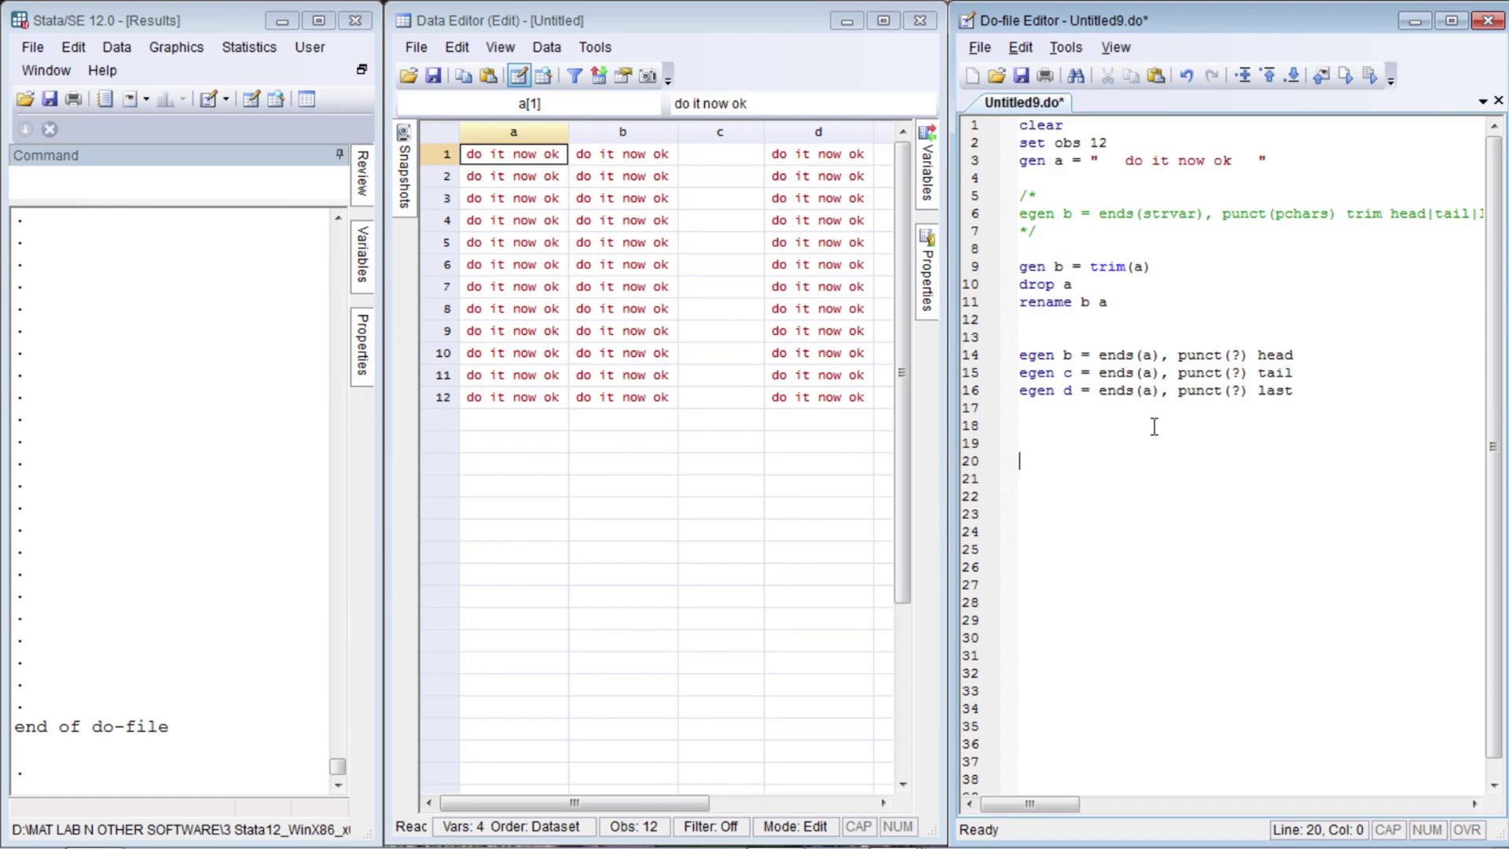
Step: Add drop a and then drop * to the do-file, running each to clear every variable
text(drop a)
key(Return)
key(ctrl+d)
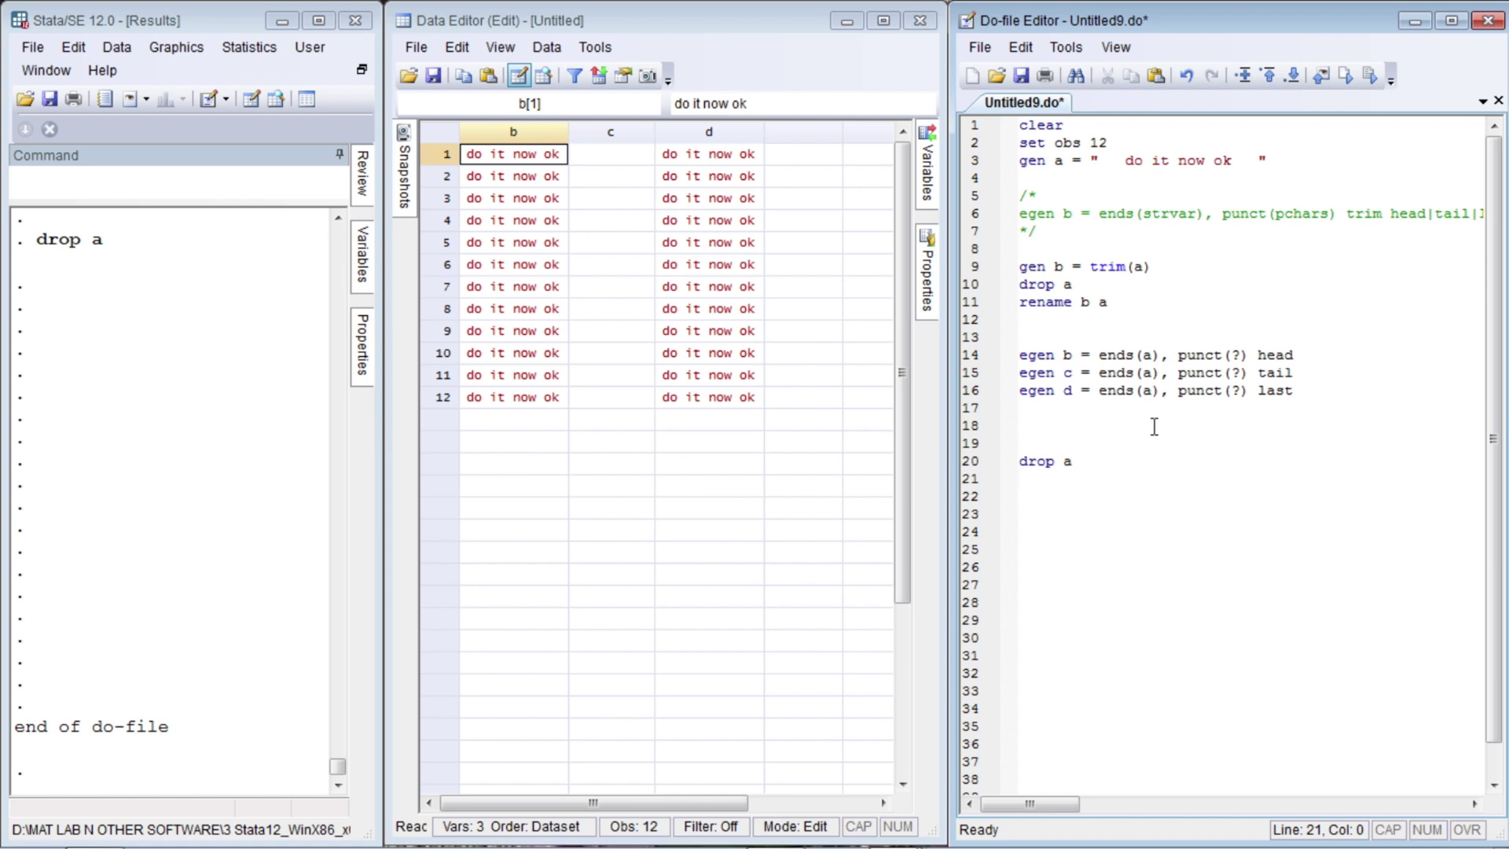
text(drop *)
key(Return)
key(ctrl+d)
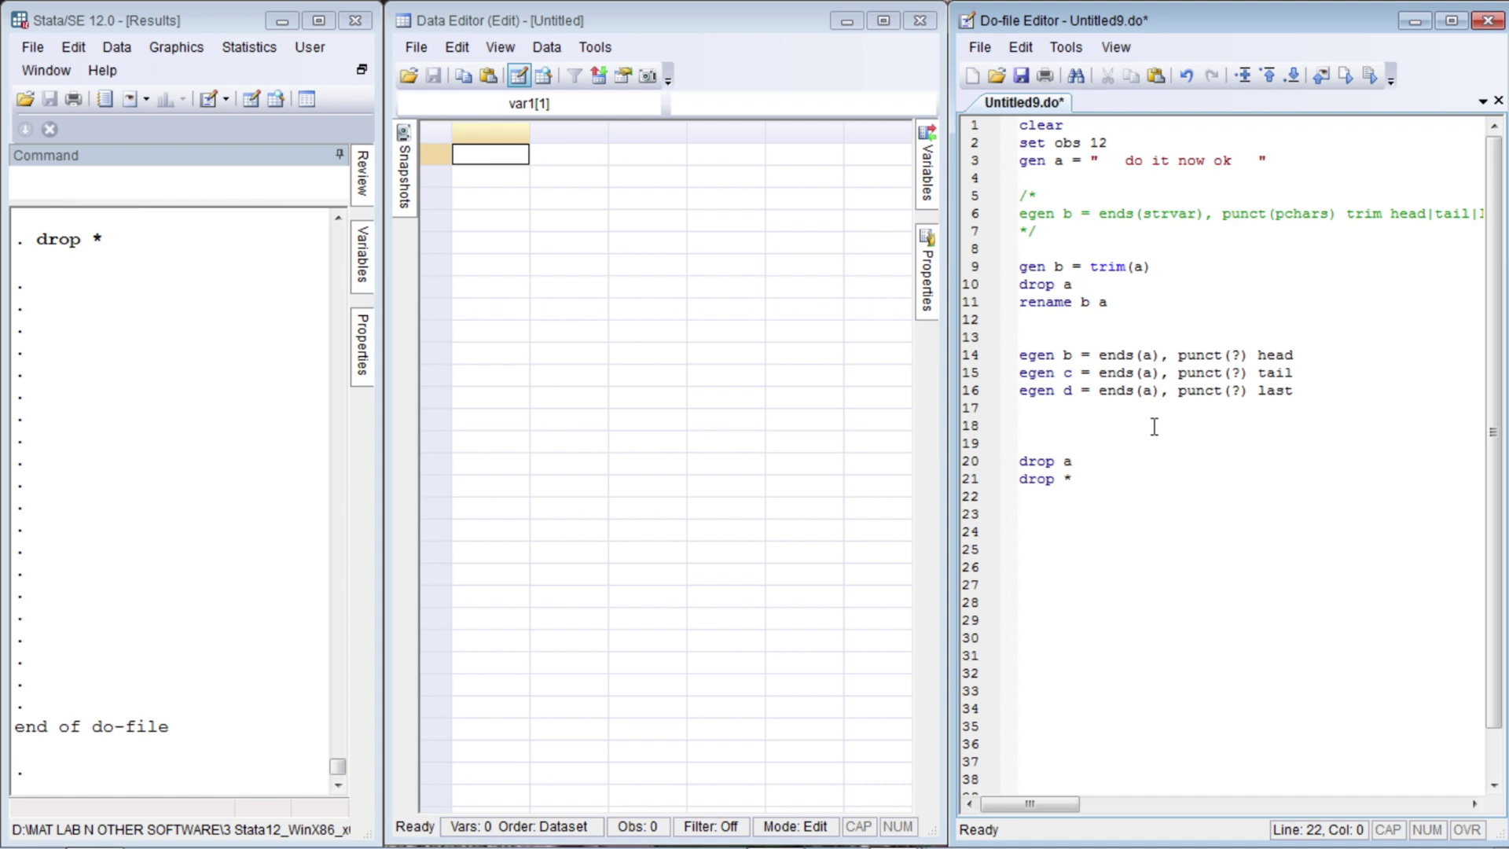
key(Return)
Step: Add set obs 12 and run it to create 12 empty observations
text(set obs 12)
key(Return)
key(ctrl+d)
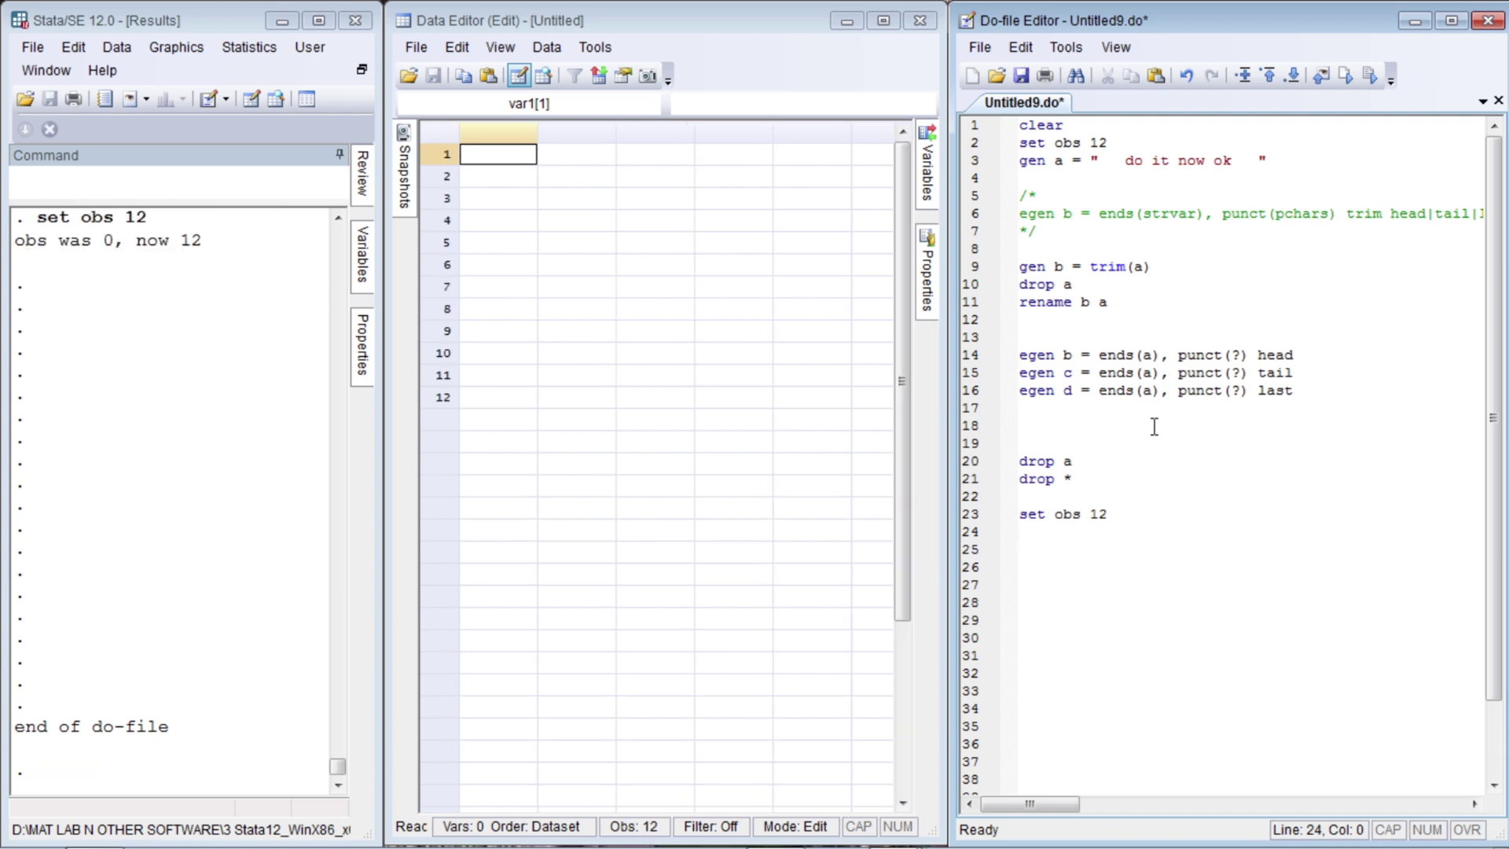
Step: Try gen a = "50" and gen b = 50, running the do-file after each
text(gen a = "")
key(Left)
text(50)
key(ctrl+d)
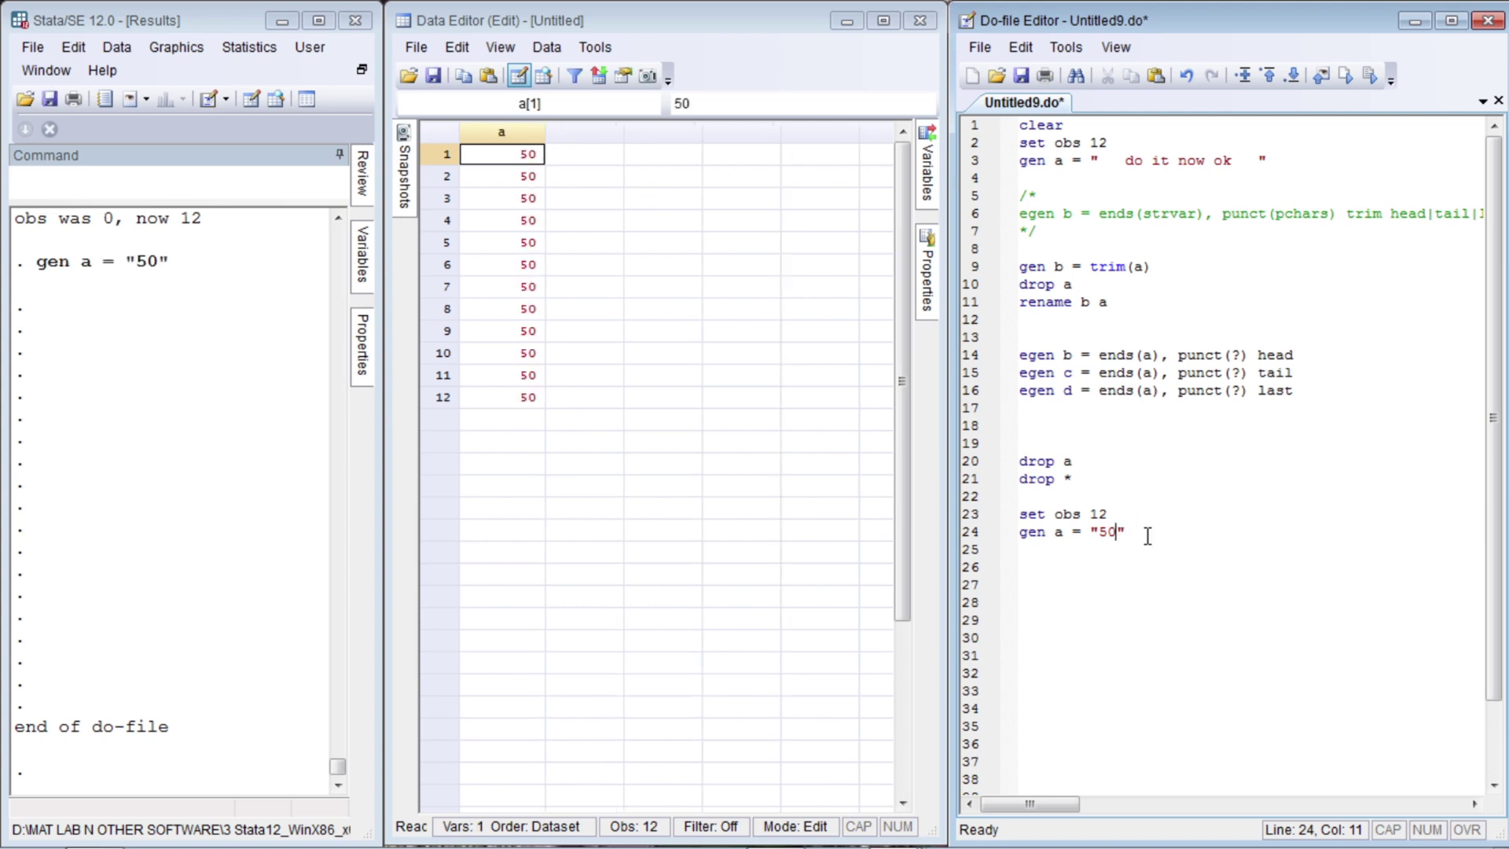
key(Return)
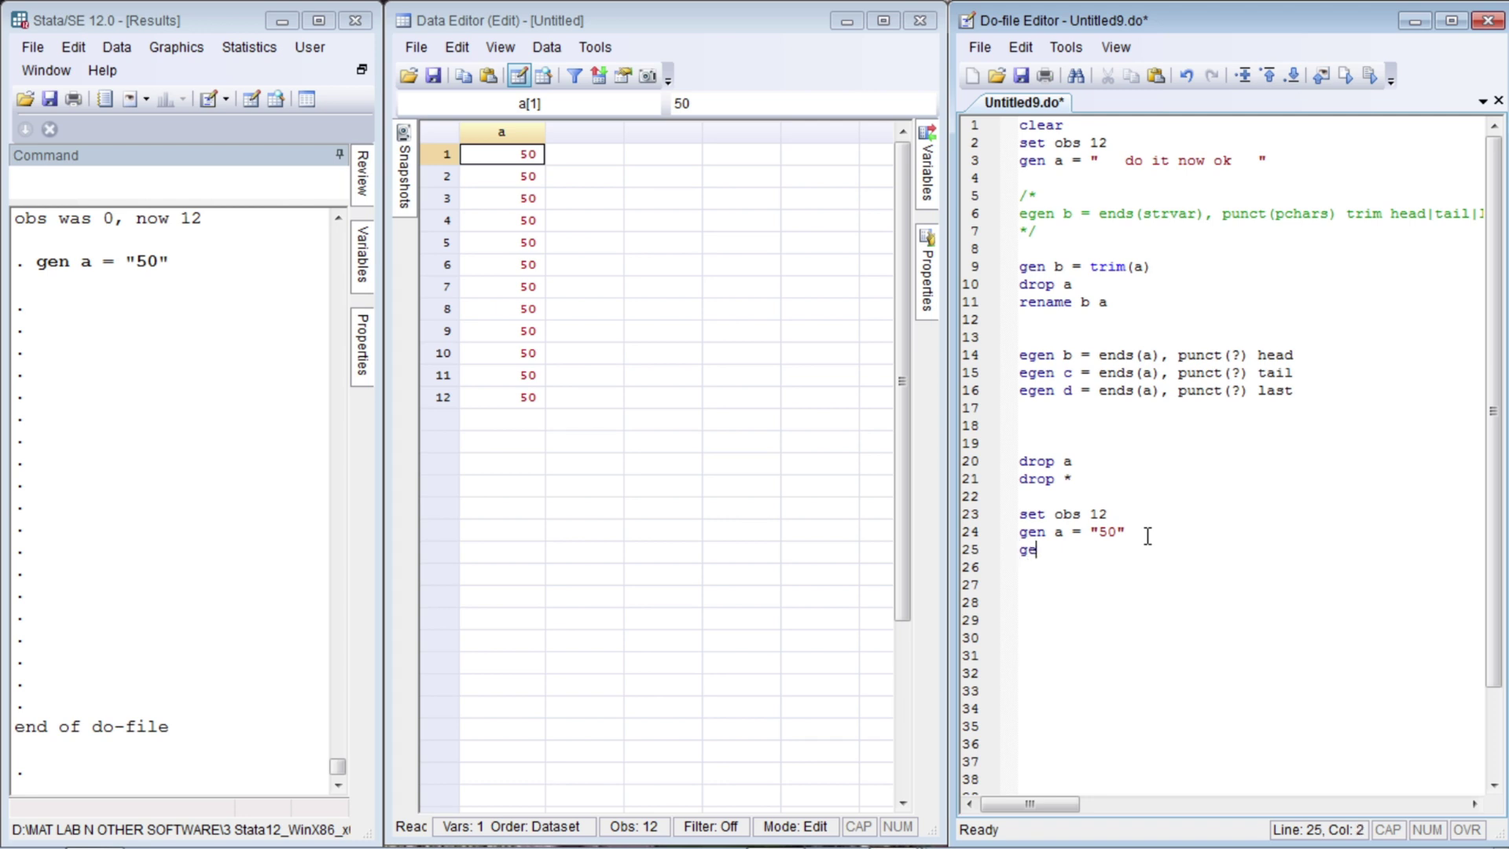
text(n b = 50)
key(Return)
key(ctrl+d)
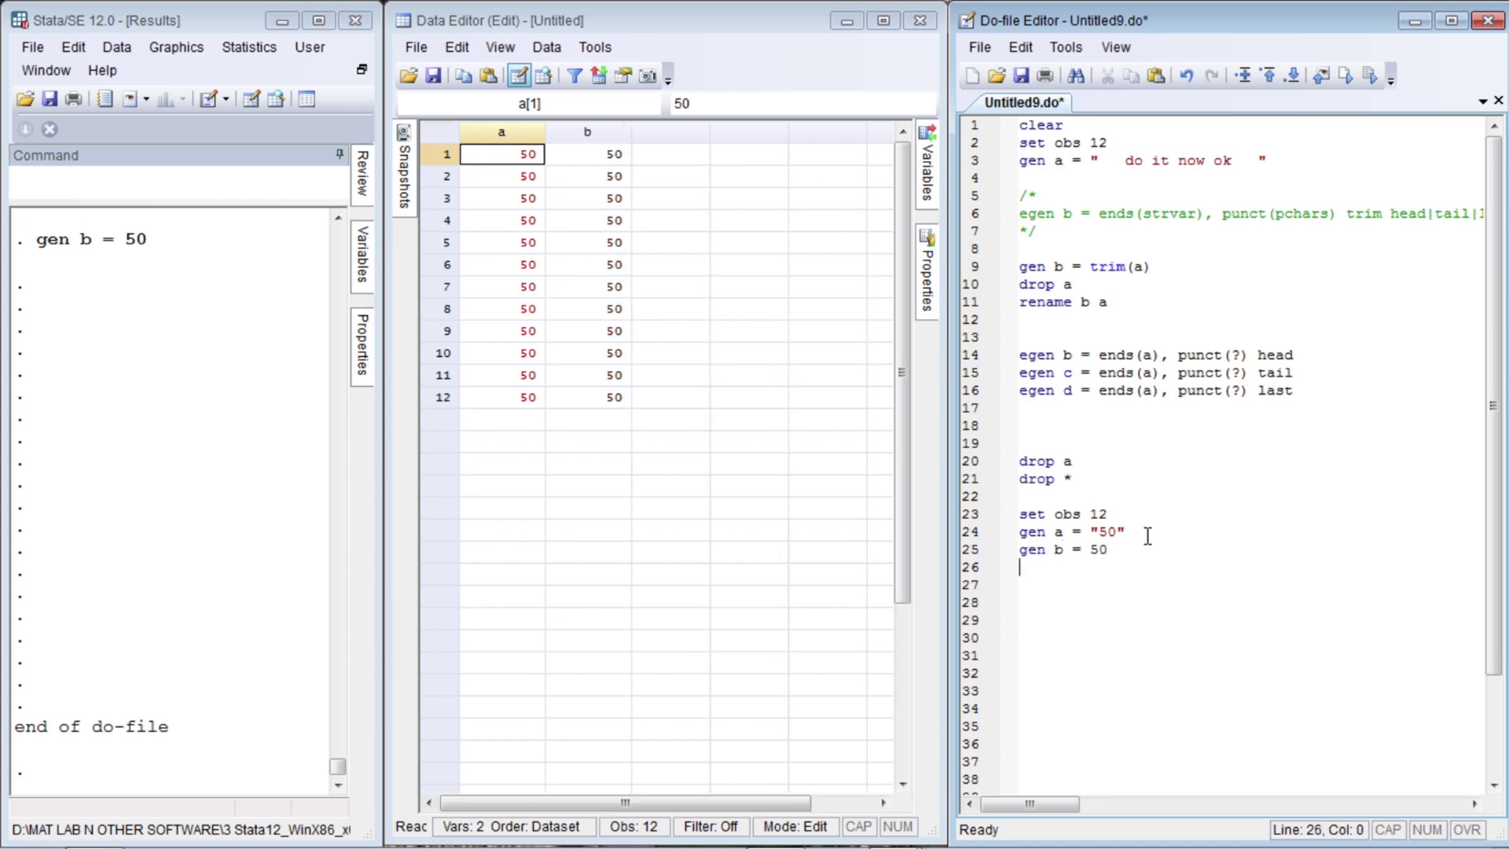
Step: Delete the two gen lines and rerun, leaving 12 empty observations
key(Up)
key(Up)
key(Up)
key(End)
key(Right)
key(shift+Down)
key(shift+Down)
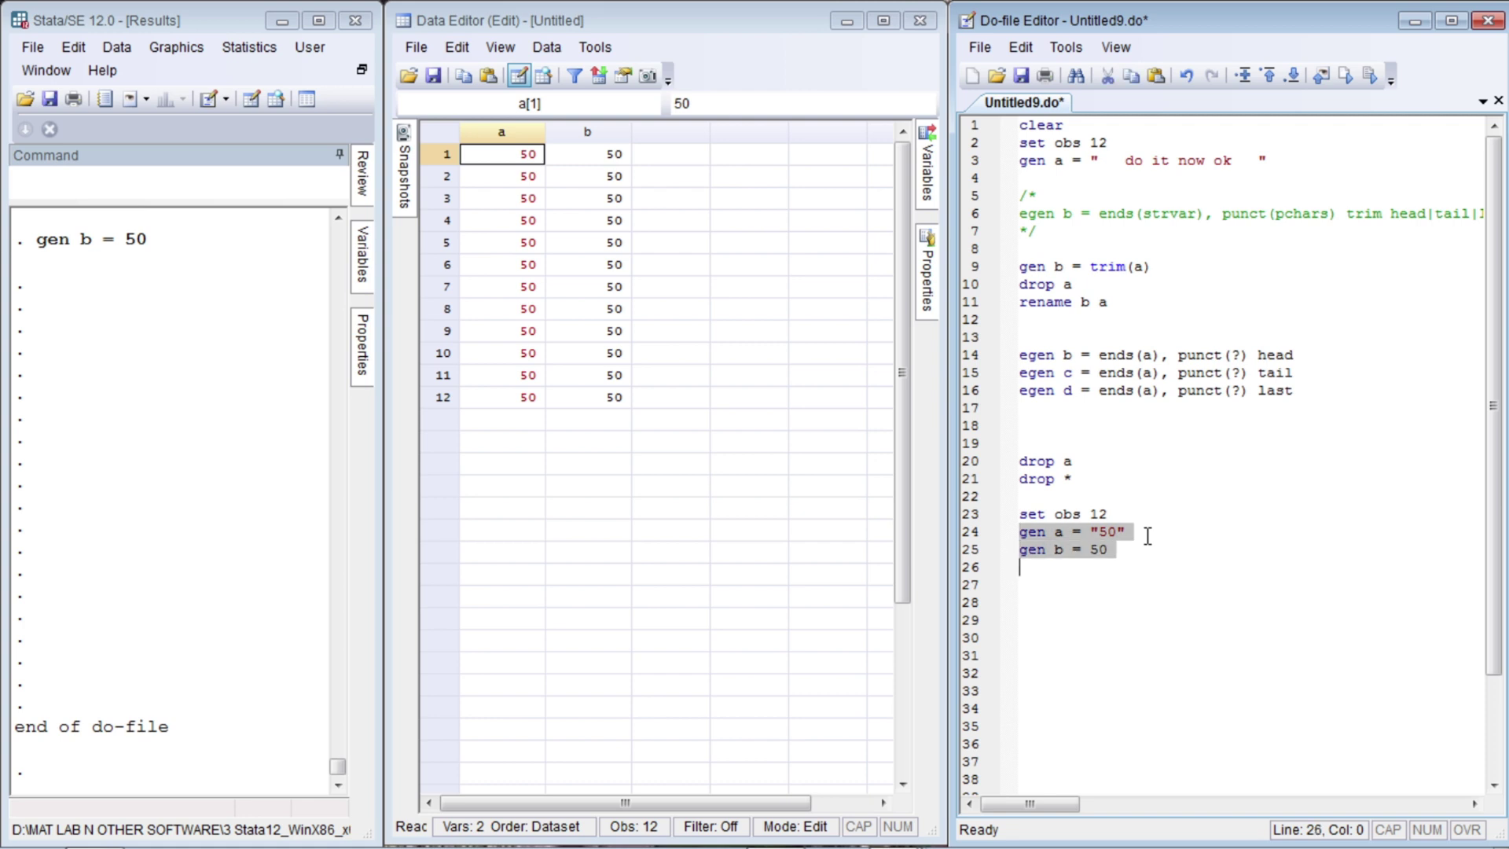
key(Delete)
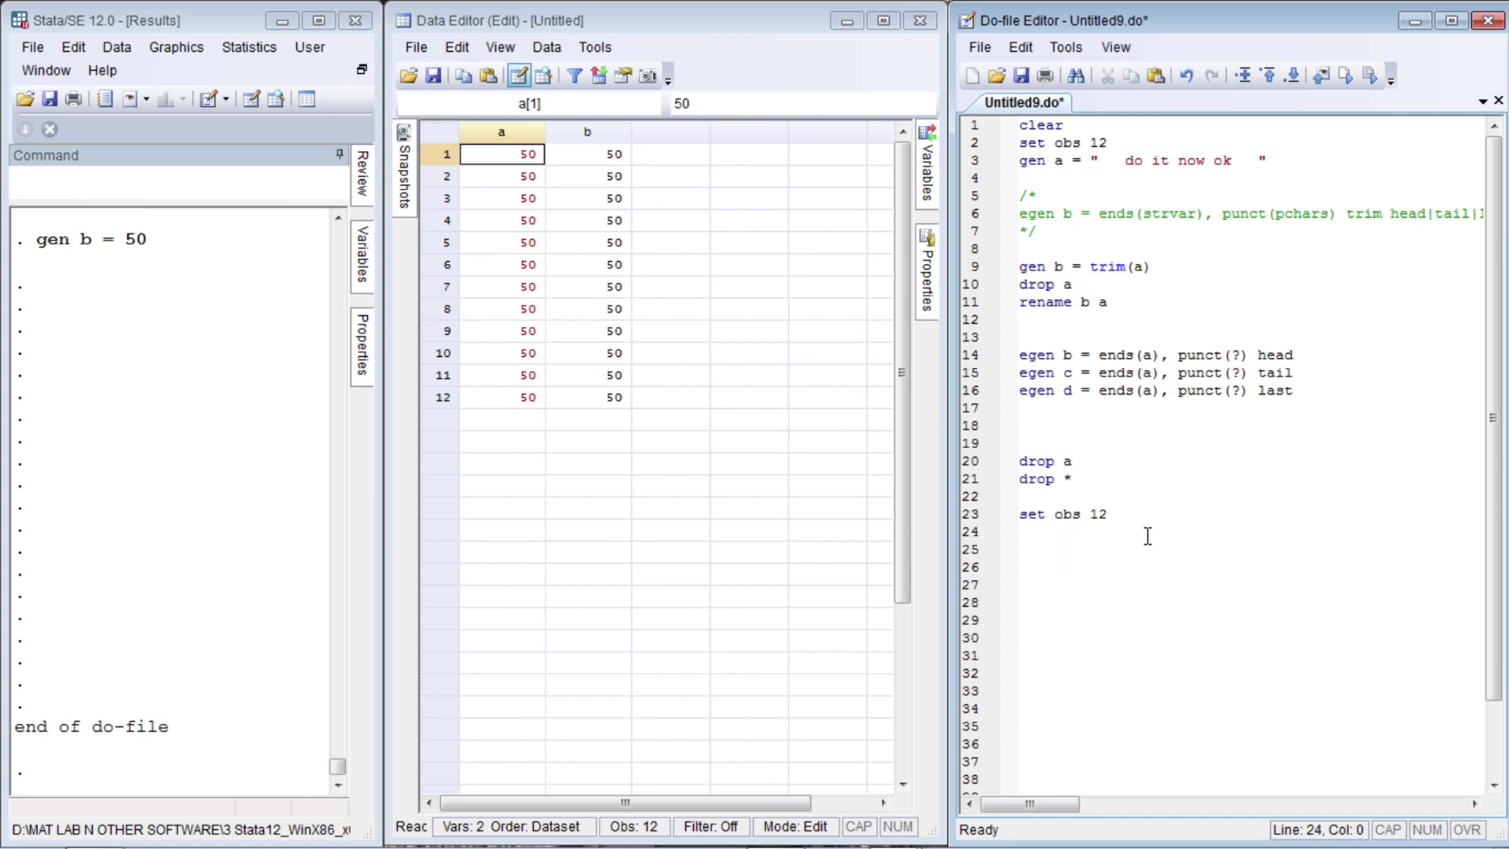
key(ctrl+d)
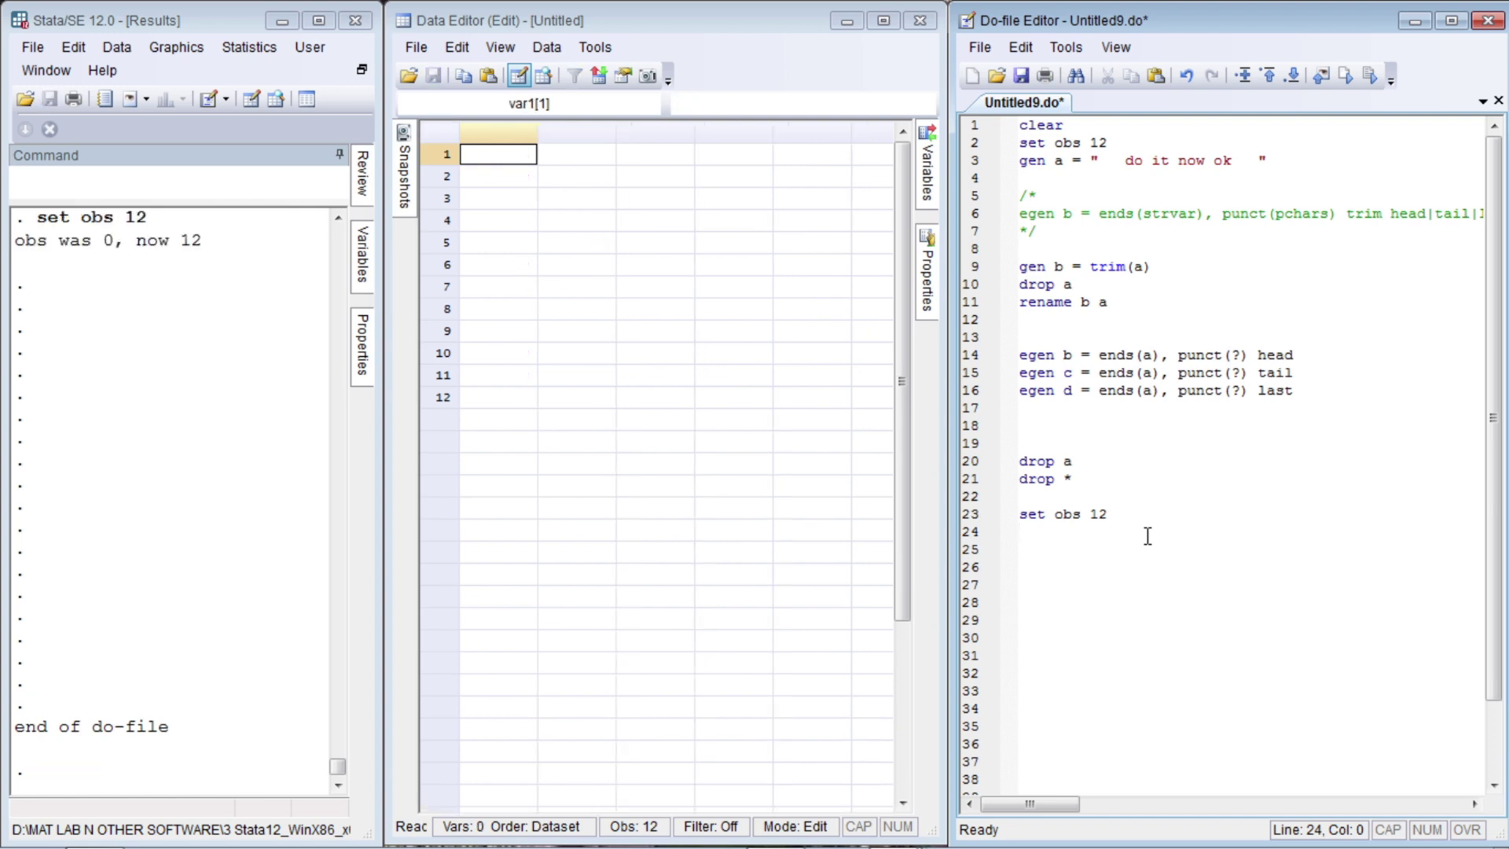
Step: Add gen a = "he" and run it to fill a with he
text(gen a = "he)
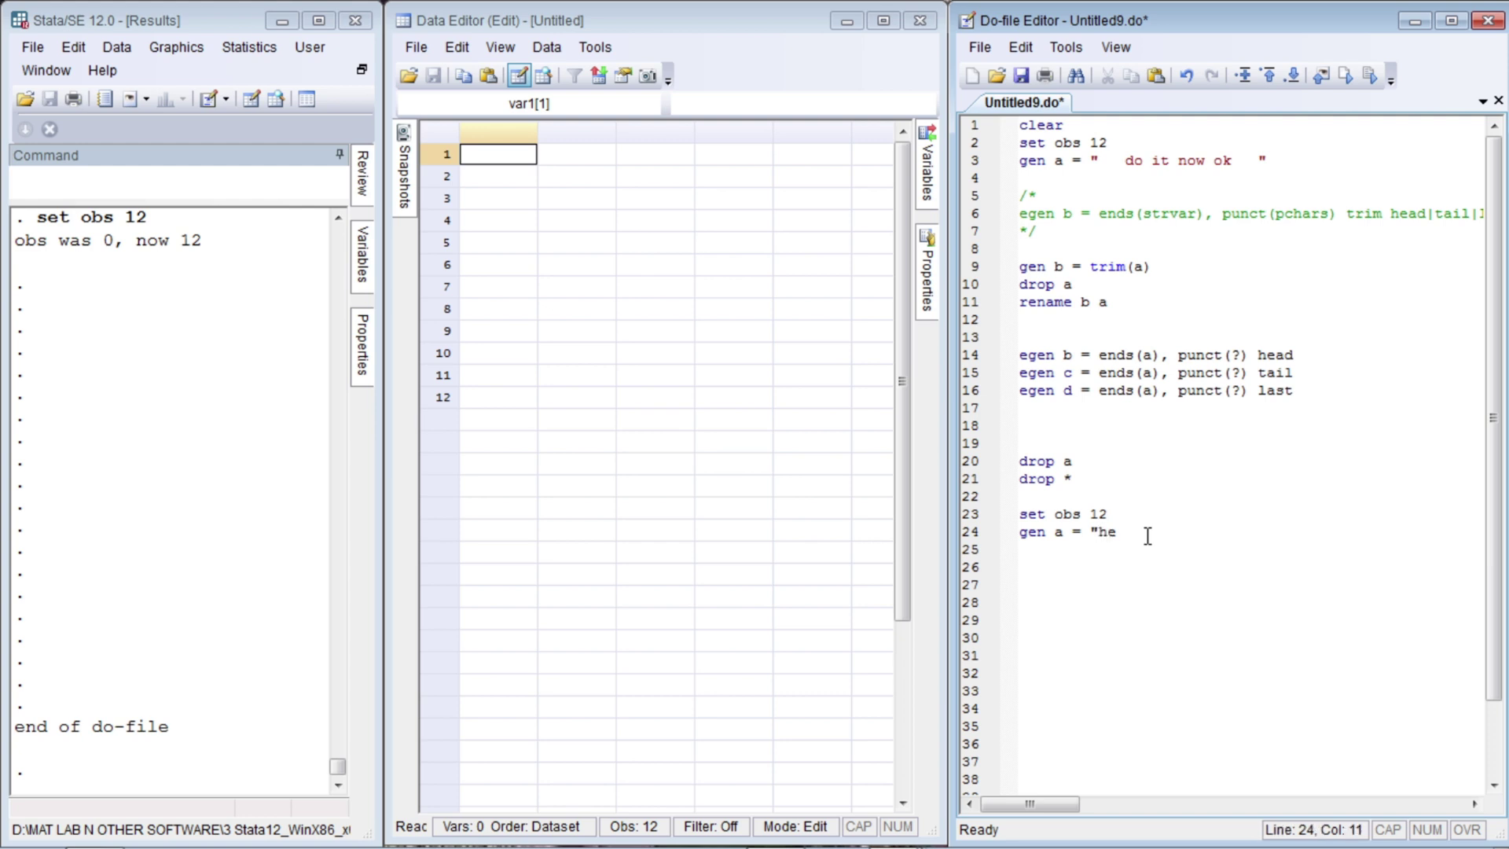
text(")
key(Return)
key(ctrl+d)
Step: Add gen b = "needs" and gen c = "50" and run the do-file
text(gen)
key(BackSpace)
key(BackSpace)
text(n b = "r")
key(Left)
text(eeds)
key(Right)
key(Return)
text(gen c = "")
key(Left)
text(50)
key(Right)
key(Return)
key(ctrl+d)
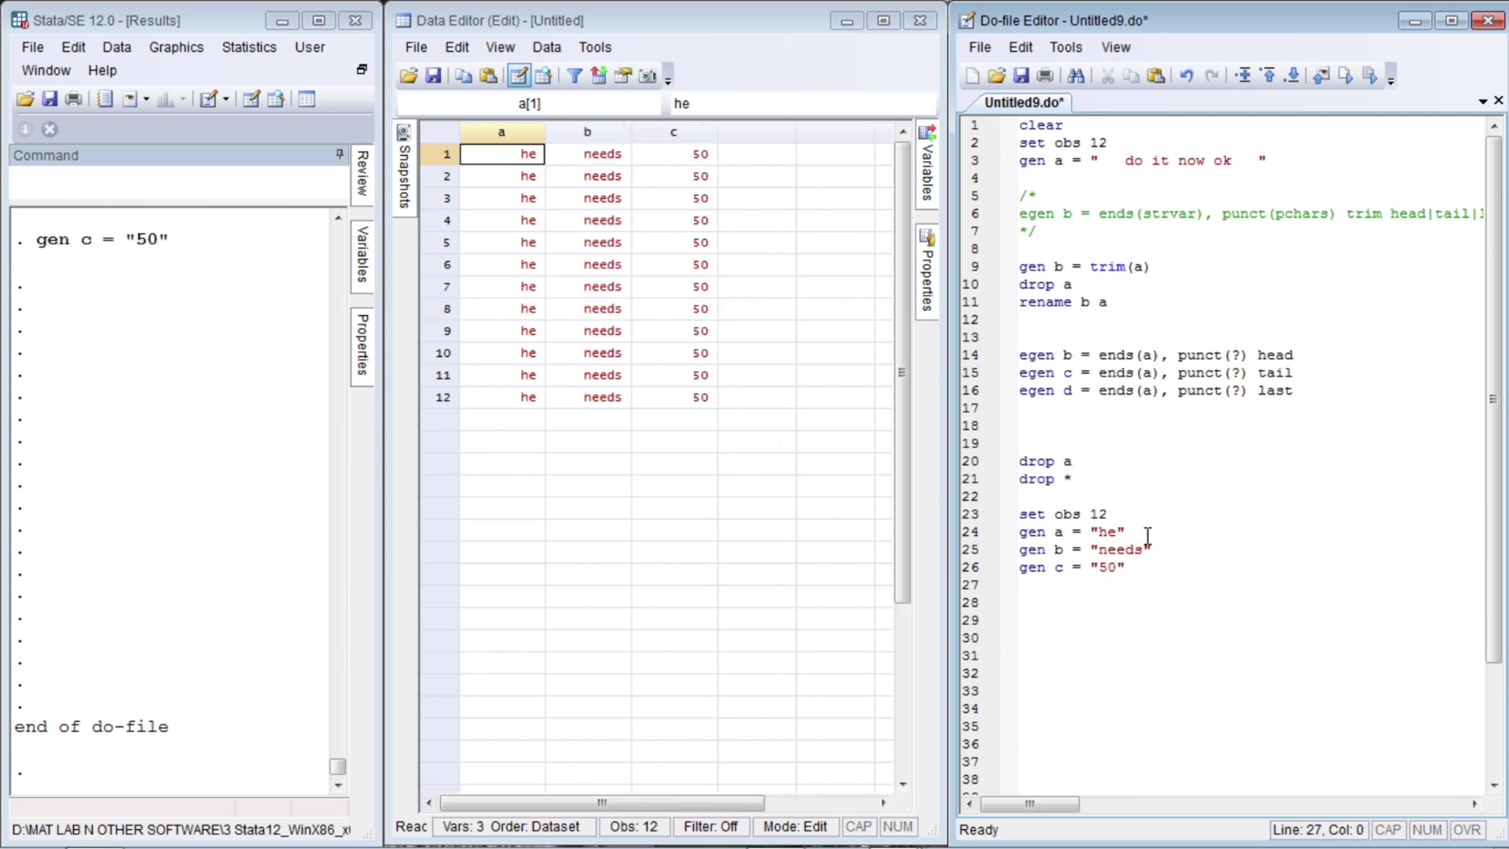
Step: Insert an empty /* */ comment block below the gen lines
key(Return)
text(/*)
key(Return)
key(Return)
text(*/)
key(Up)
Step: In the comment, write egen d = concat(varlist), punct(pchars) format(%fmt)
text(egen d = )
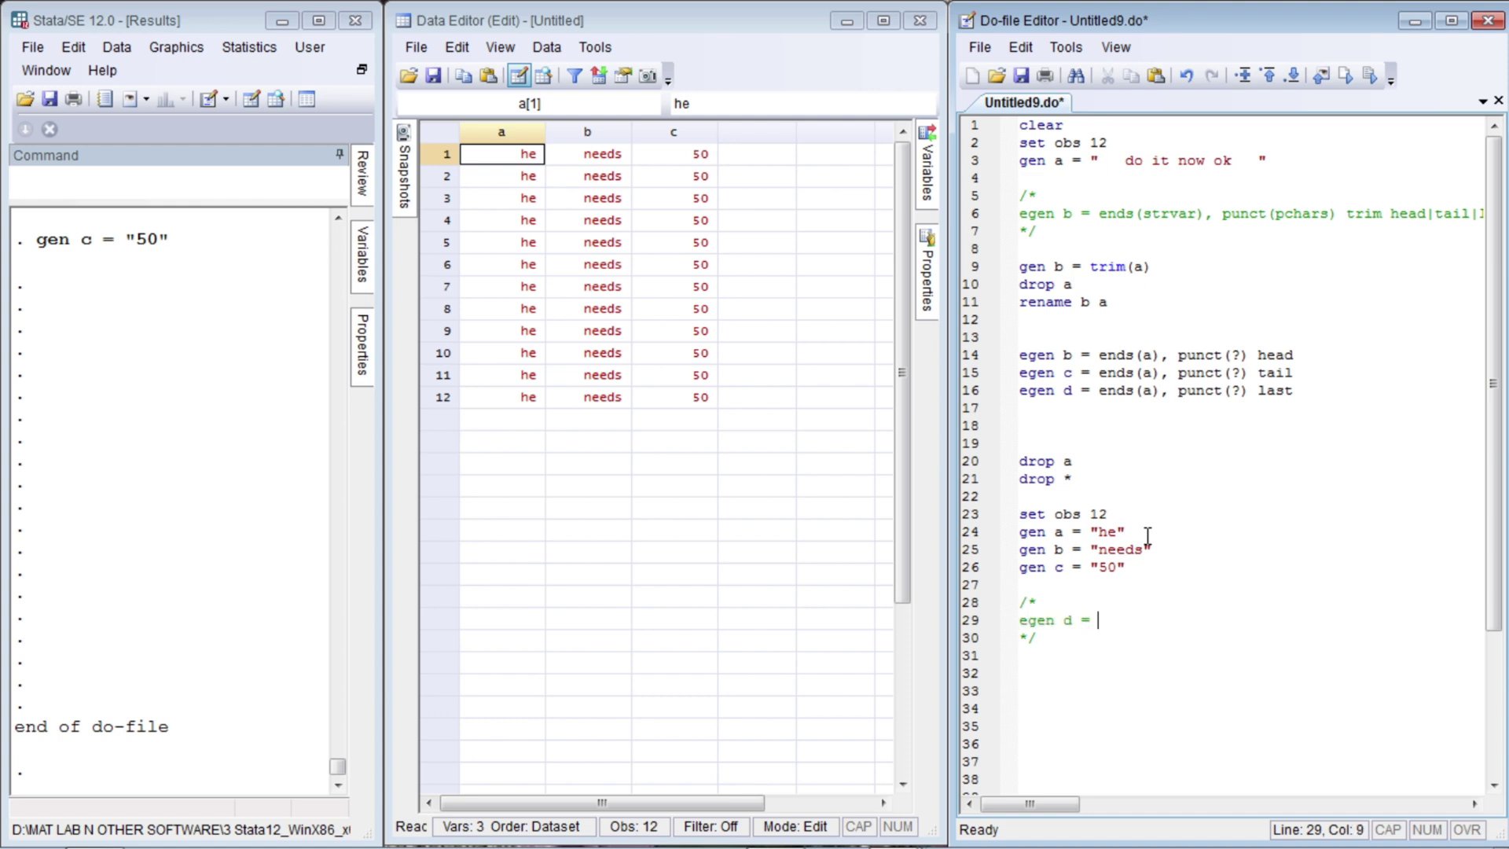
text(concat)
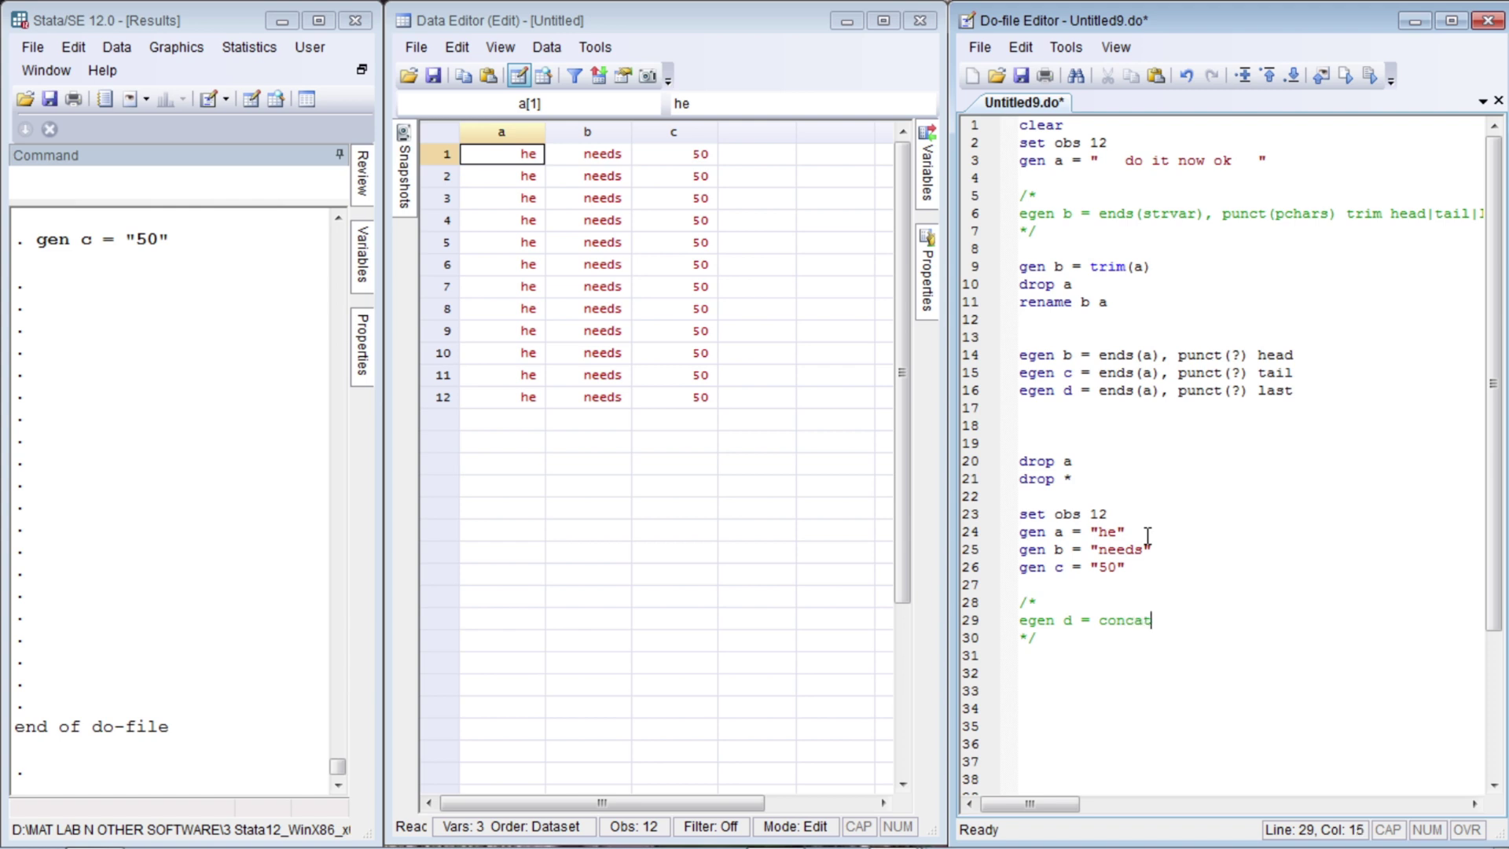
text((varlist), punct()
text(pcha)
key(BackSpace)
key(BackSpace)
key(BackSpace)
text(chars))
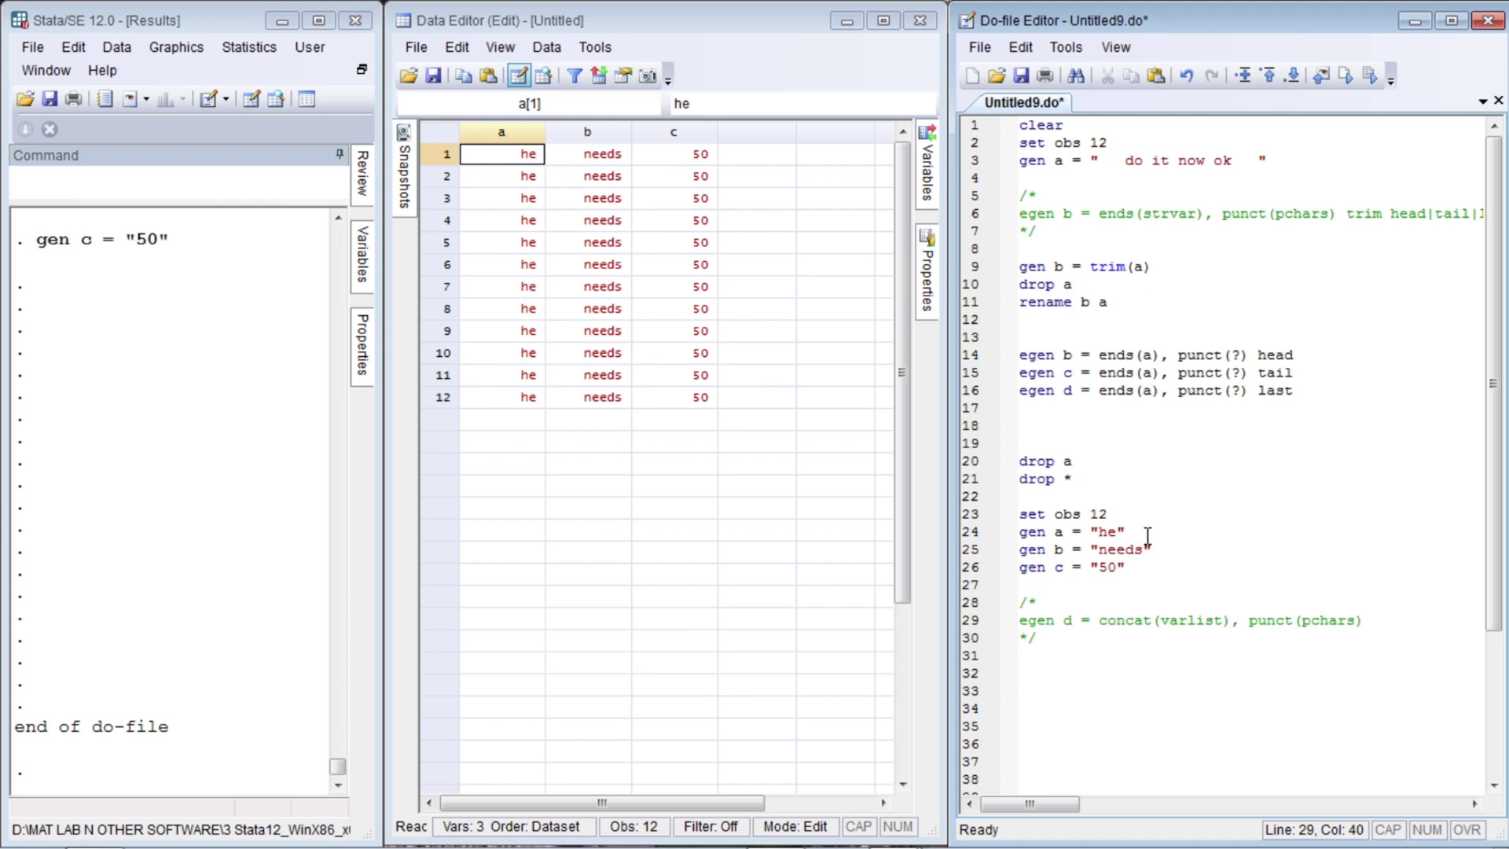
text(format(%fmt))
key(Return)
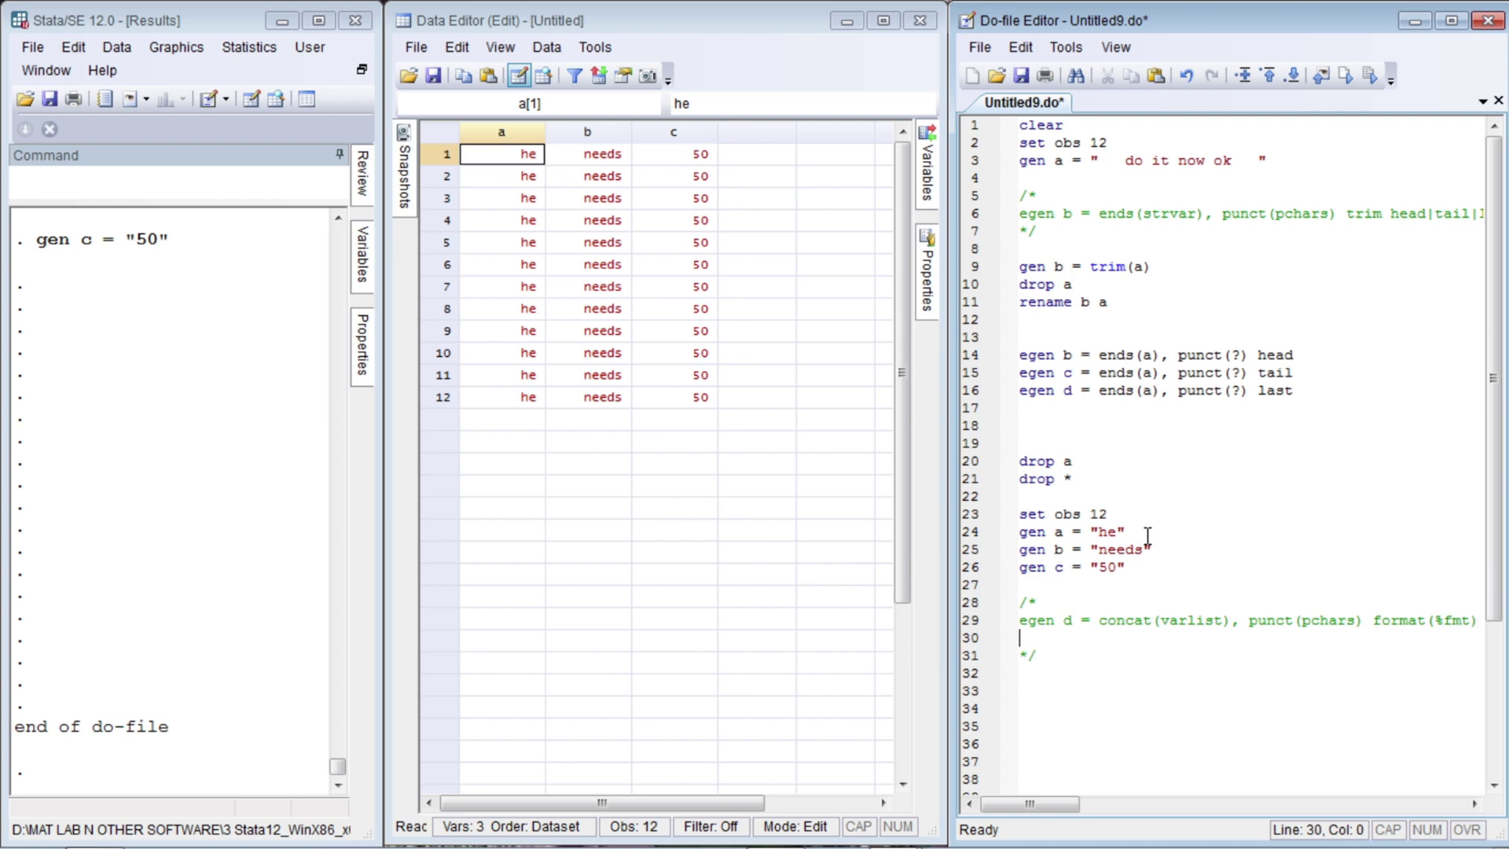
Step: Add an indented continuation line reading decode maxlength(#)
key(BackSpace)
key(BackSpace)
key(BackSpace)
key(BackSpace)
key(BackSpace)
text(deocde)
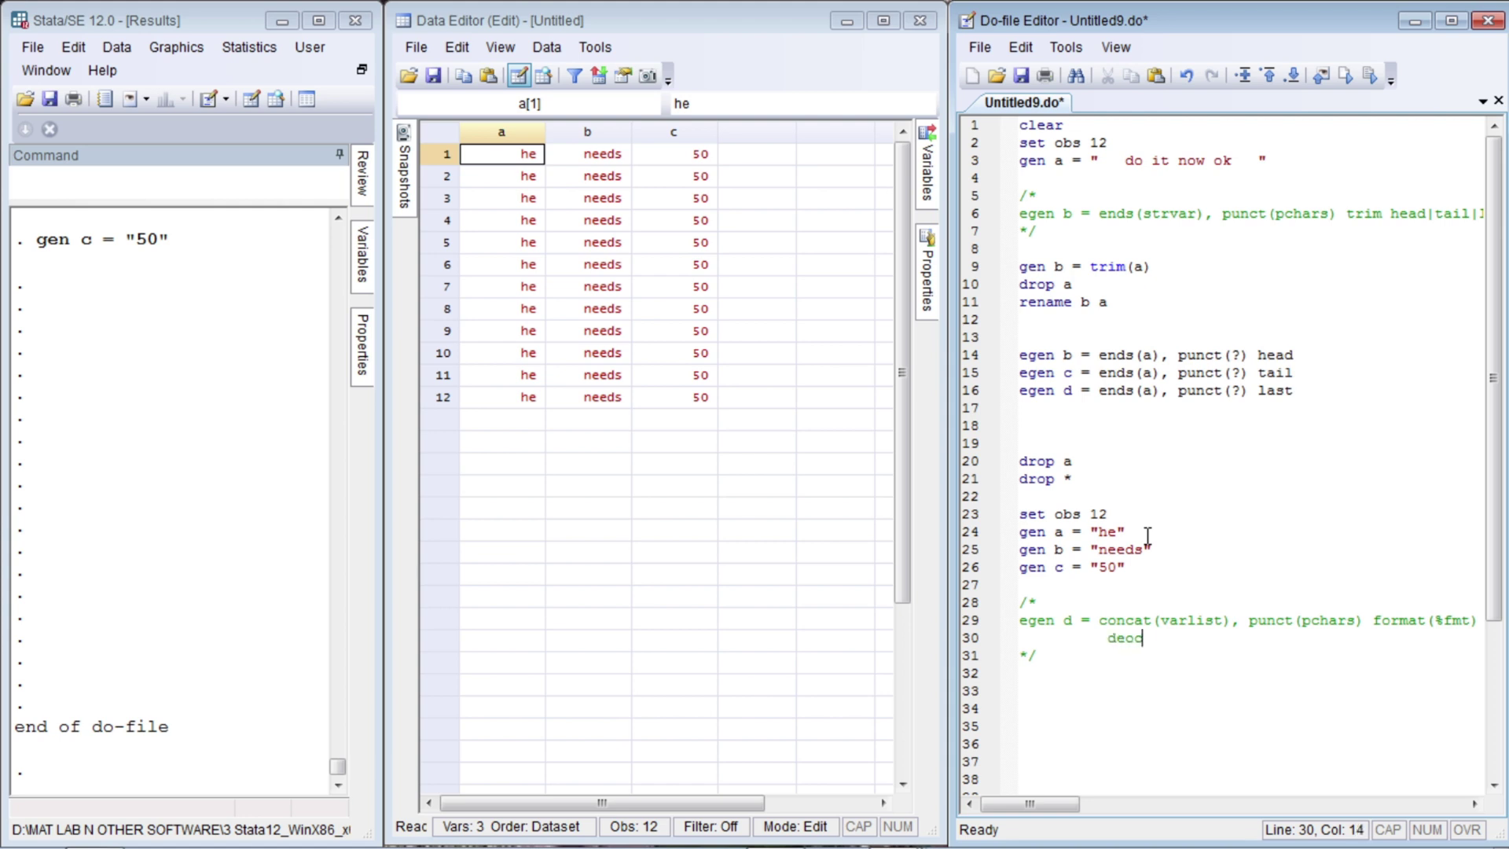
key(BackSpace)
key(BackSpace)
key(BackSpace)
key(BackSpace)
text(code)
text(maxlendth(#))
key(Down)
key(Down)
key(Down)
key(Down)
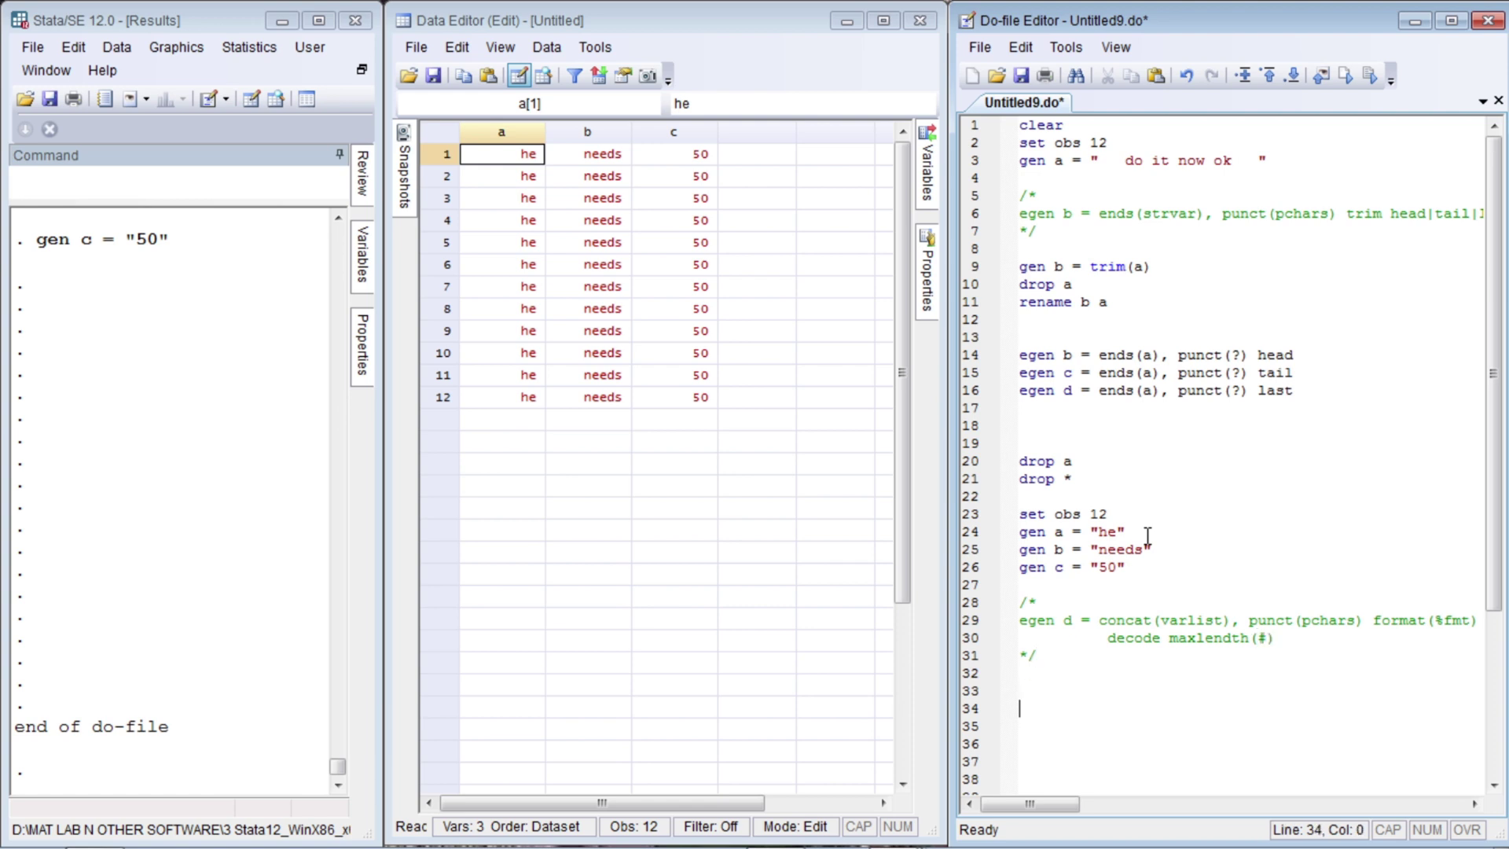
Step: Write egen d = concat(a b c), punct(" ") and run it
text(e)
key(BackSpace)
text(egen d = concat()
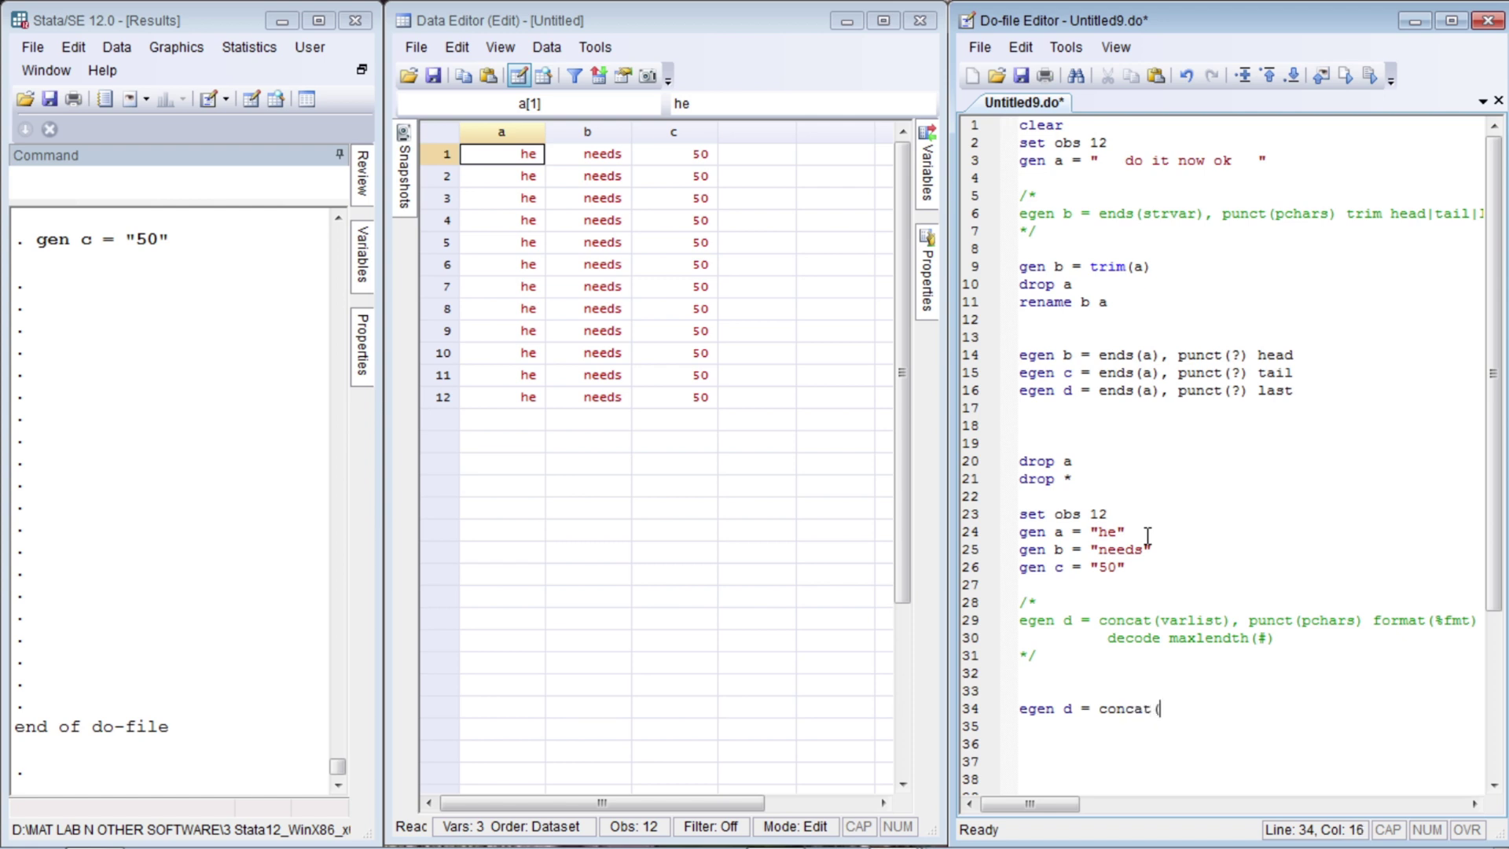
text(a b c), punct())
key(Left)
text(" ")
key(Right)
key(ctrl+d)
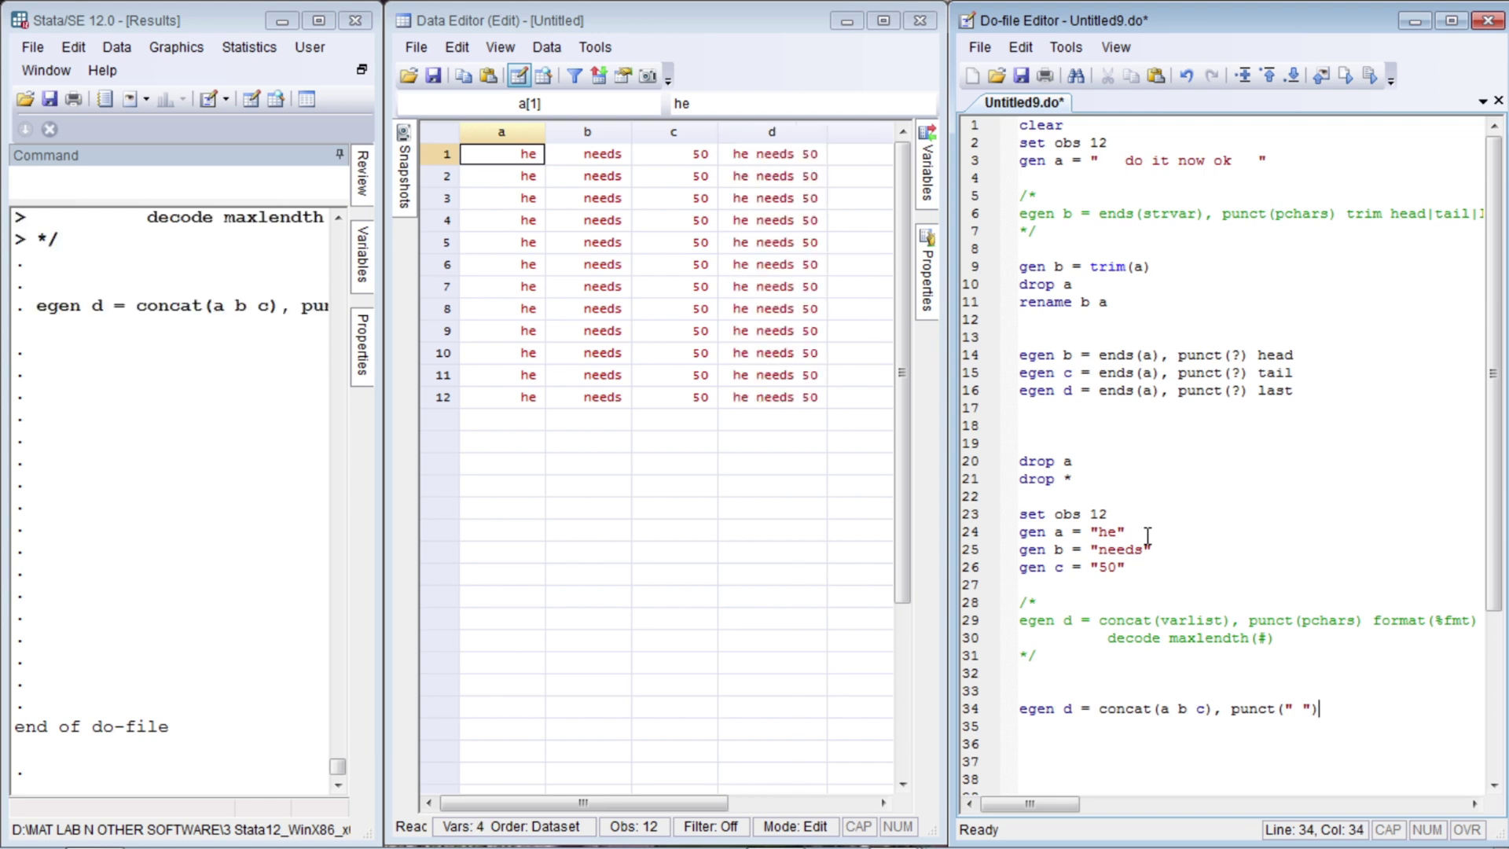
Step: Rerun with "_" and "?" as separators, then restore the space separator
key(Left)
key(Left)
text(_)
key(ctrl+d)
key(shift+Left)
text(?)
key(ctrl+d)
key(shift+Left)
key(ctrl+d)
key(Right)
Step: Add drop c d and gen c = 50 after the concat line and run
click(1345, 704)
key(Return)
text(drop )
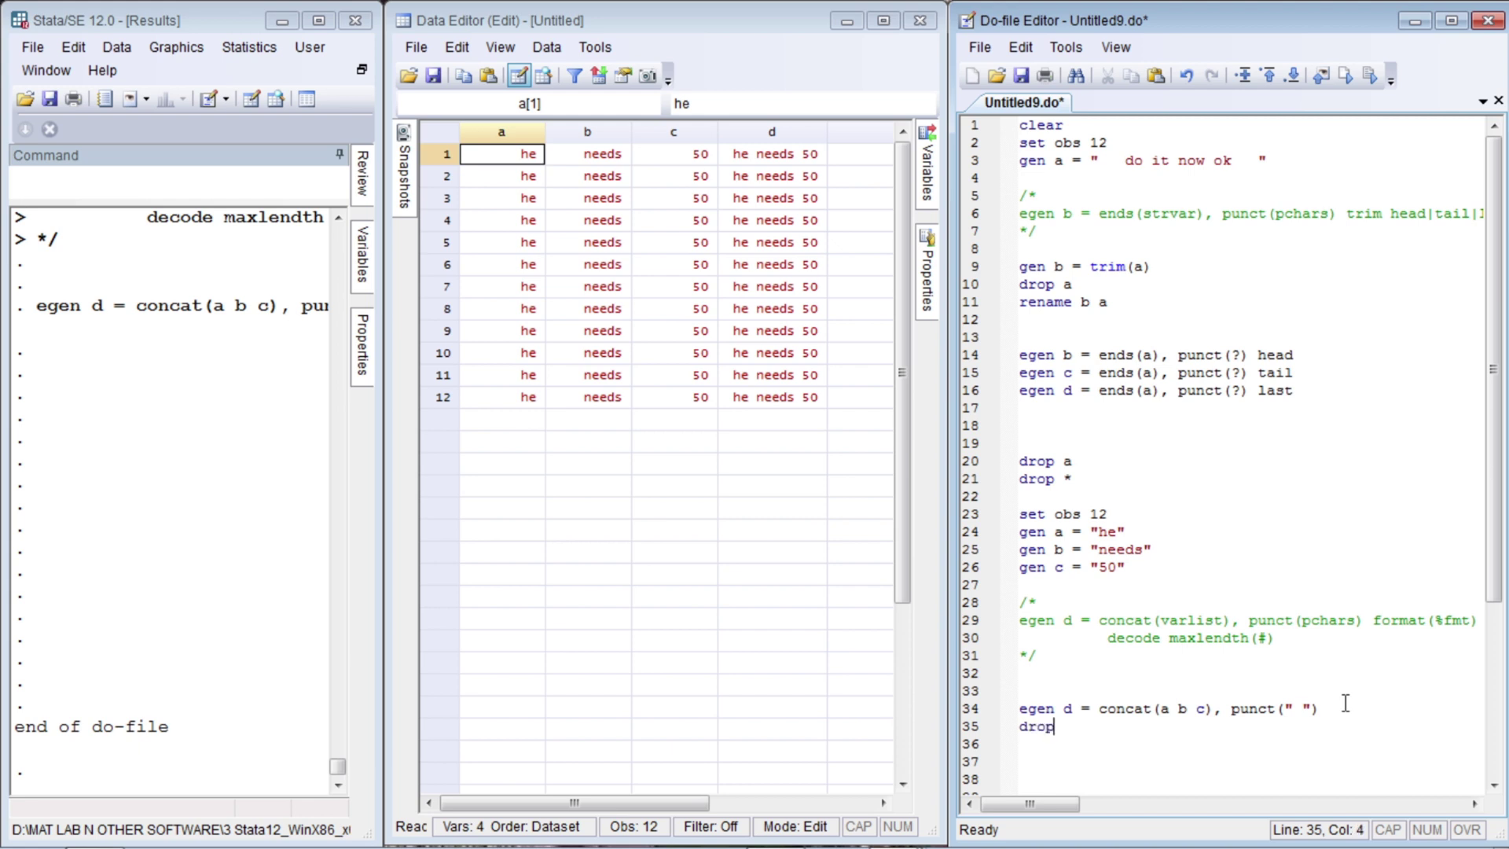
text(c d)
key(Return)
text(gen c = 50)
key(Return)
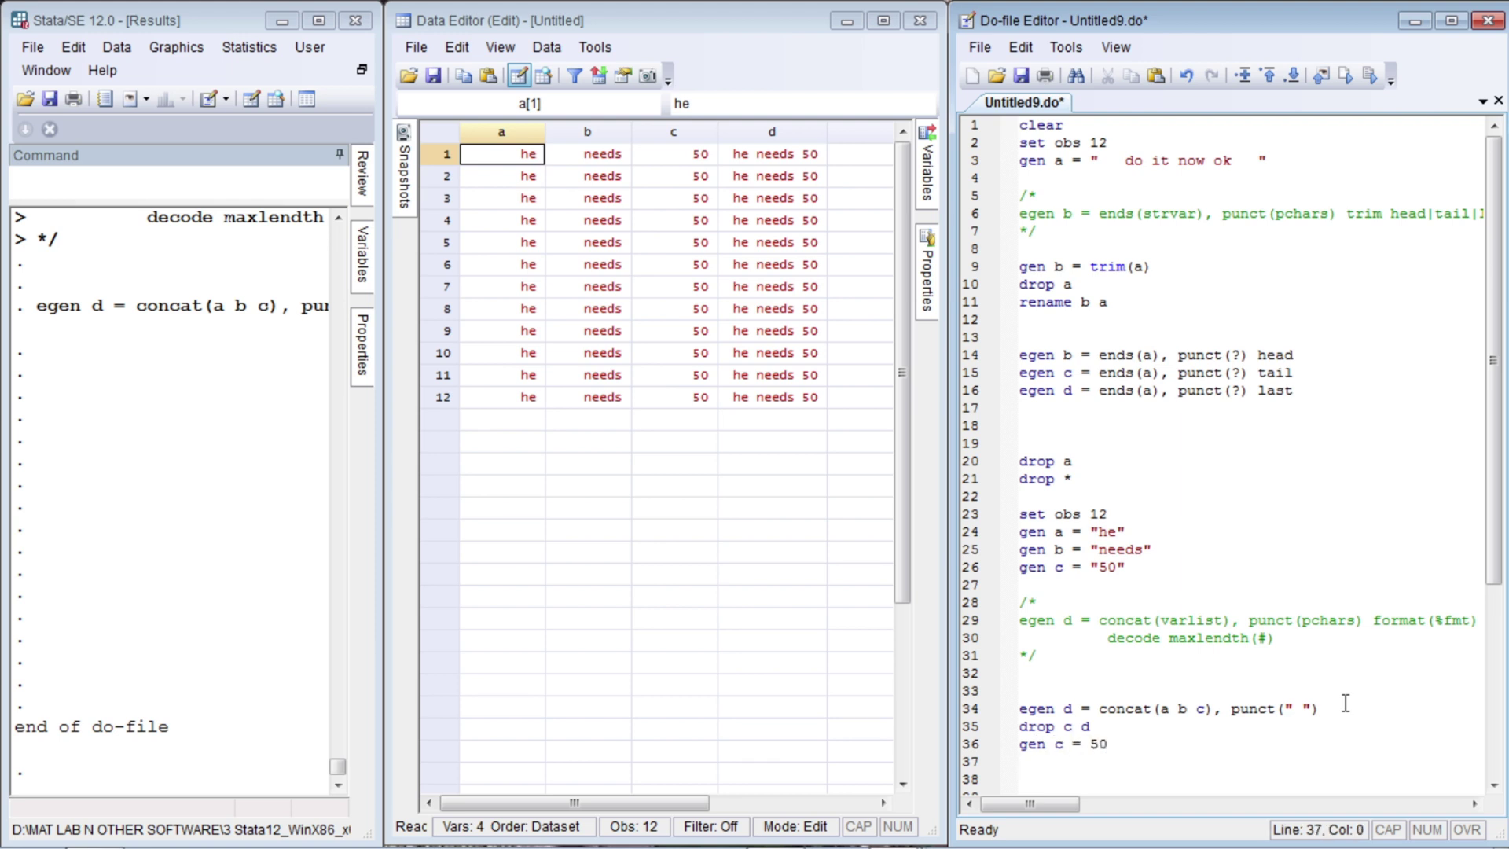
key(ctrl+d)
Step: Copy the concat command onto line 37 and rerun to recreate d
key(Up)
key(Up)
key(Up)
key(shift+End)
key(ctrl+c)
key(Down)
key(Down)
key(Down)
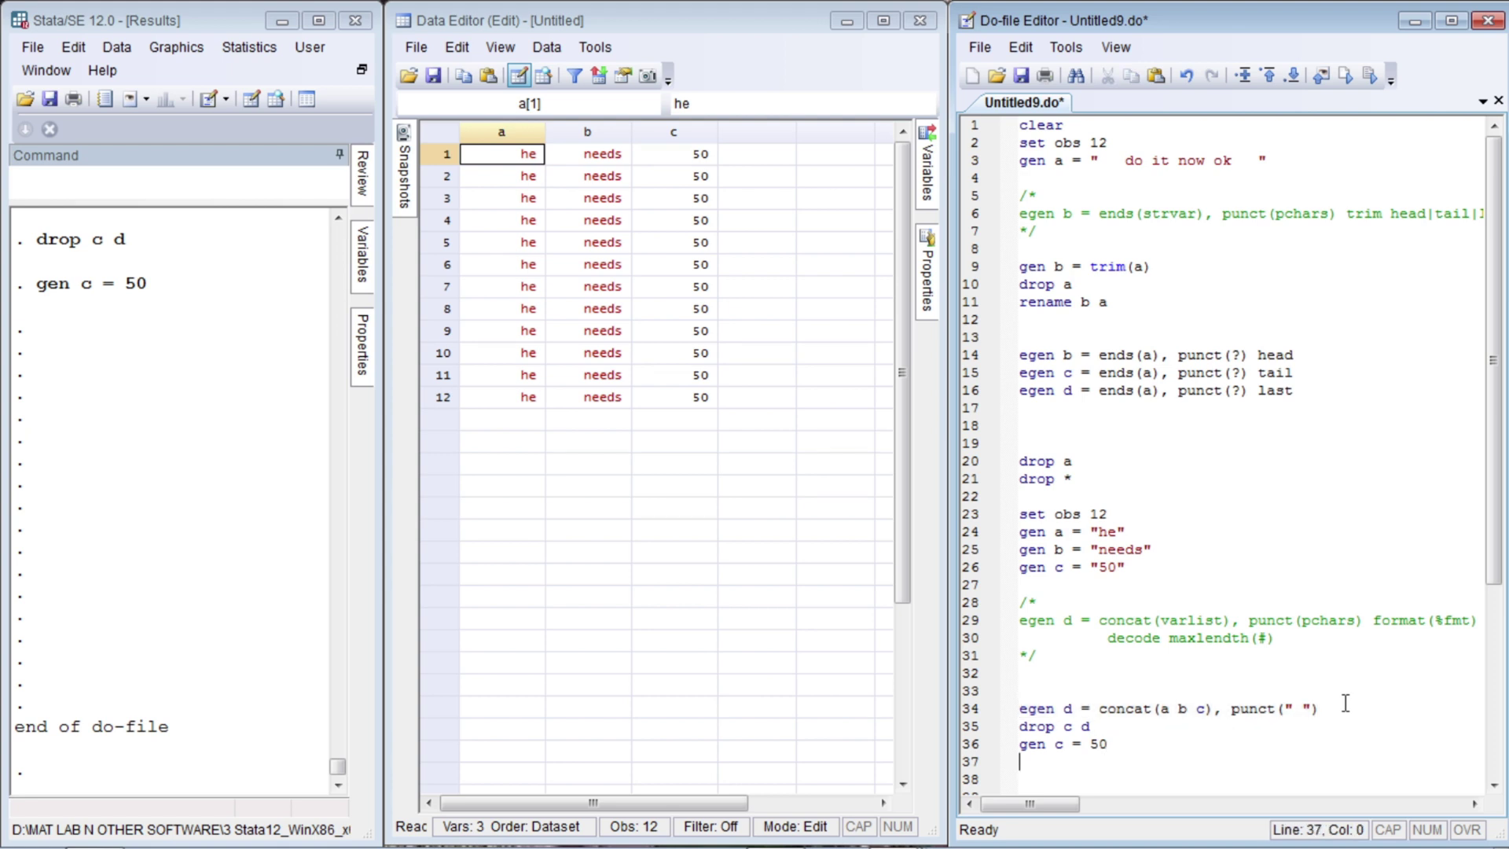
key(ctrl+v)
key(Return)
key(Return)
key(Return)
key(Return)
key(Return)
key(Return)
key(Return)
key(Return)
key(Return)
key(Return)
key(Return)
key(Return)
key(Return)
key(Return)
key(Return)
key(Return)
key(Return)
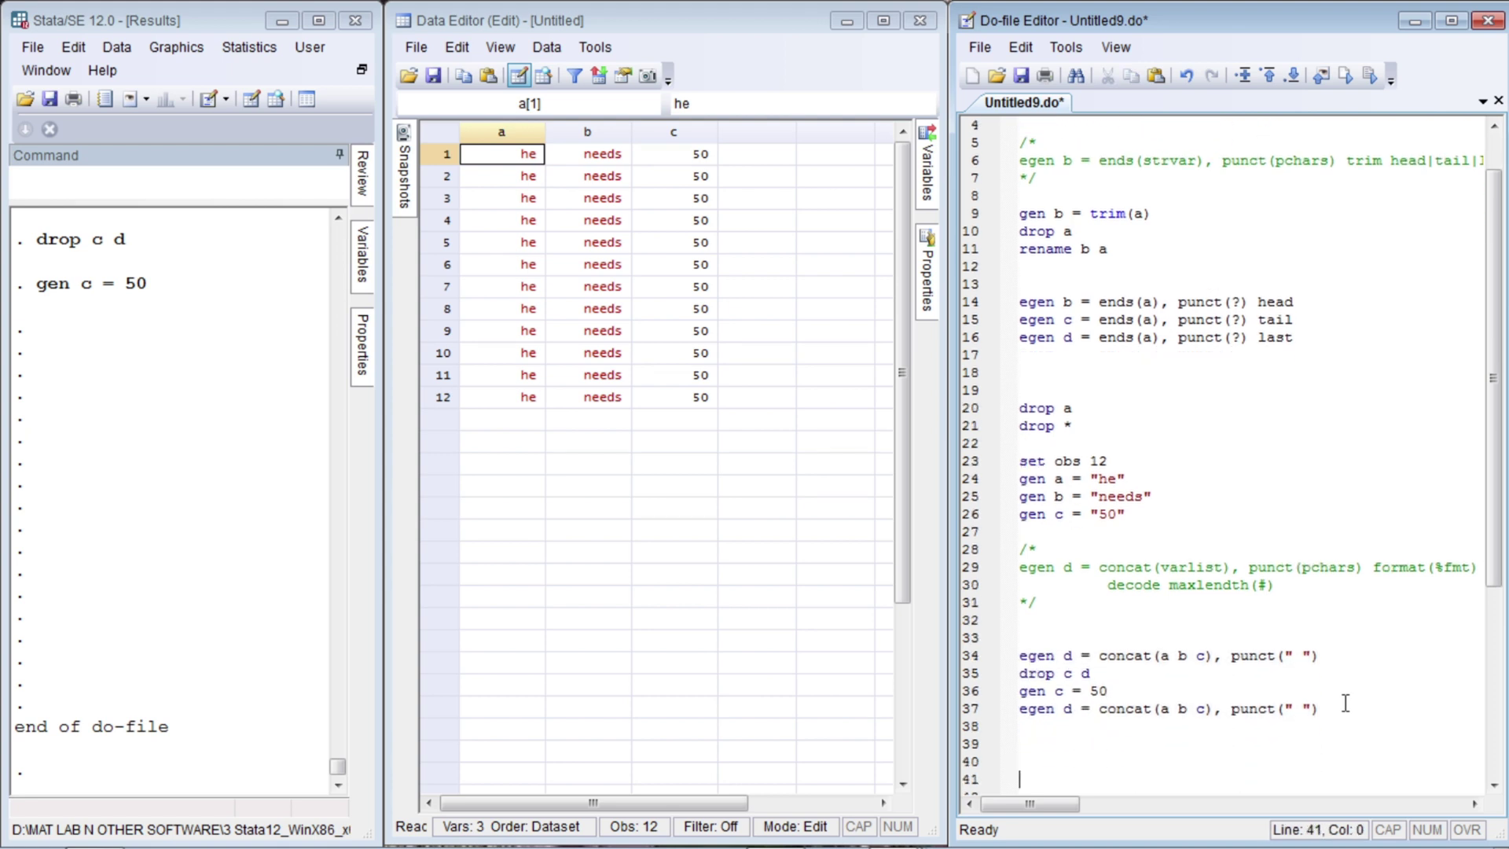
key(Return)
key(Return)
key(Return)
key(Return)
key(Return)
key(Up)
key(Up)
key(Up)
key(Up)
key(Up)
key(Up)
key(Up)
key(Up)
key(Up)
key(Up)
key(Up)
key(Up)
key(Up)
key(Up)
key(Up)
key(Up)
key(Up)
key(Up)
key(Up)
key(Up)
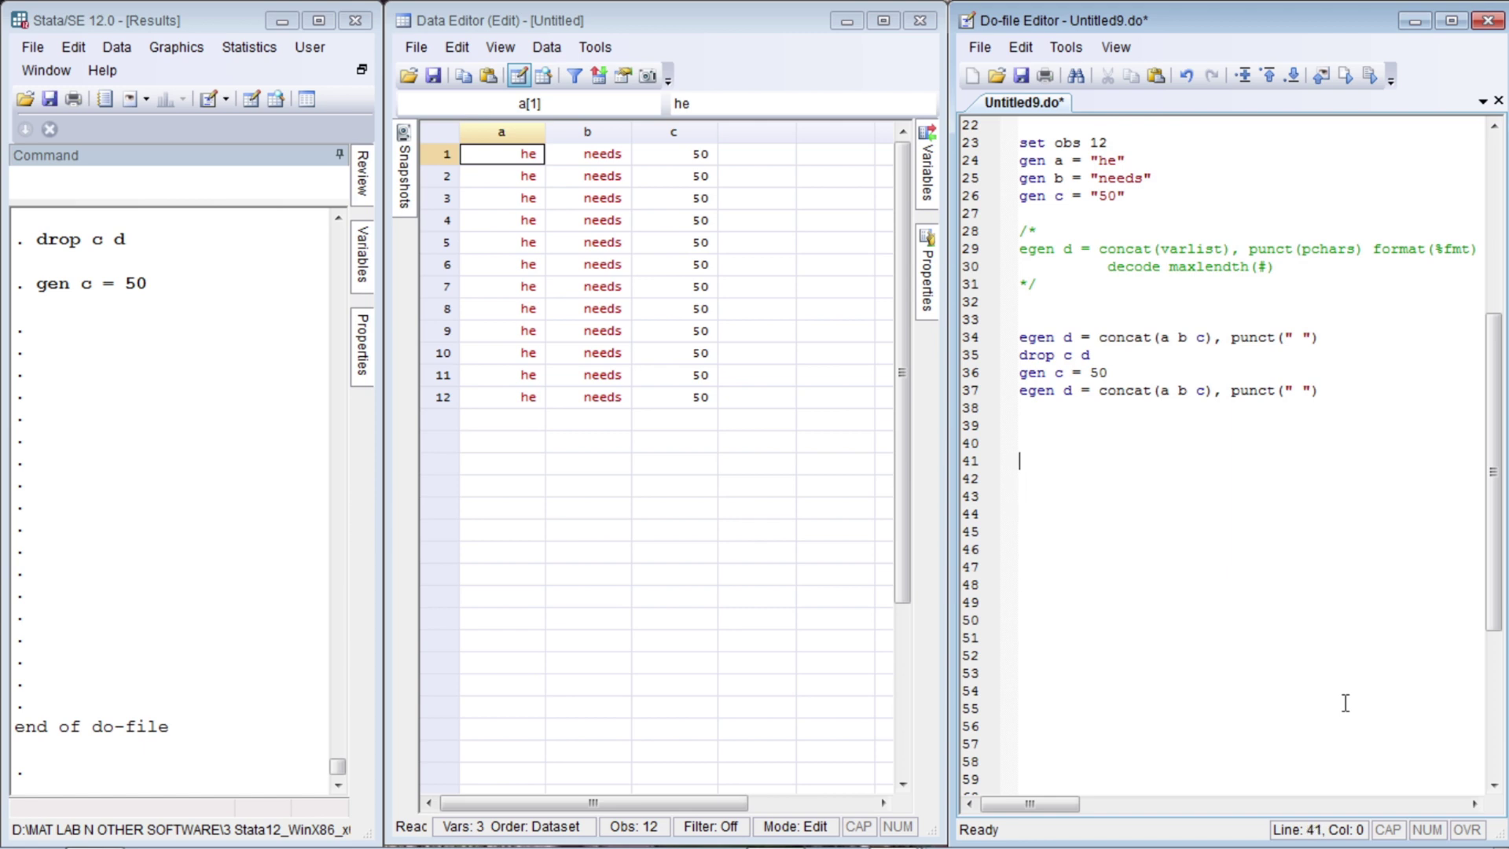
key(Up)
key(ctrl+d)
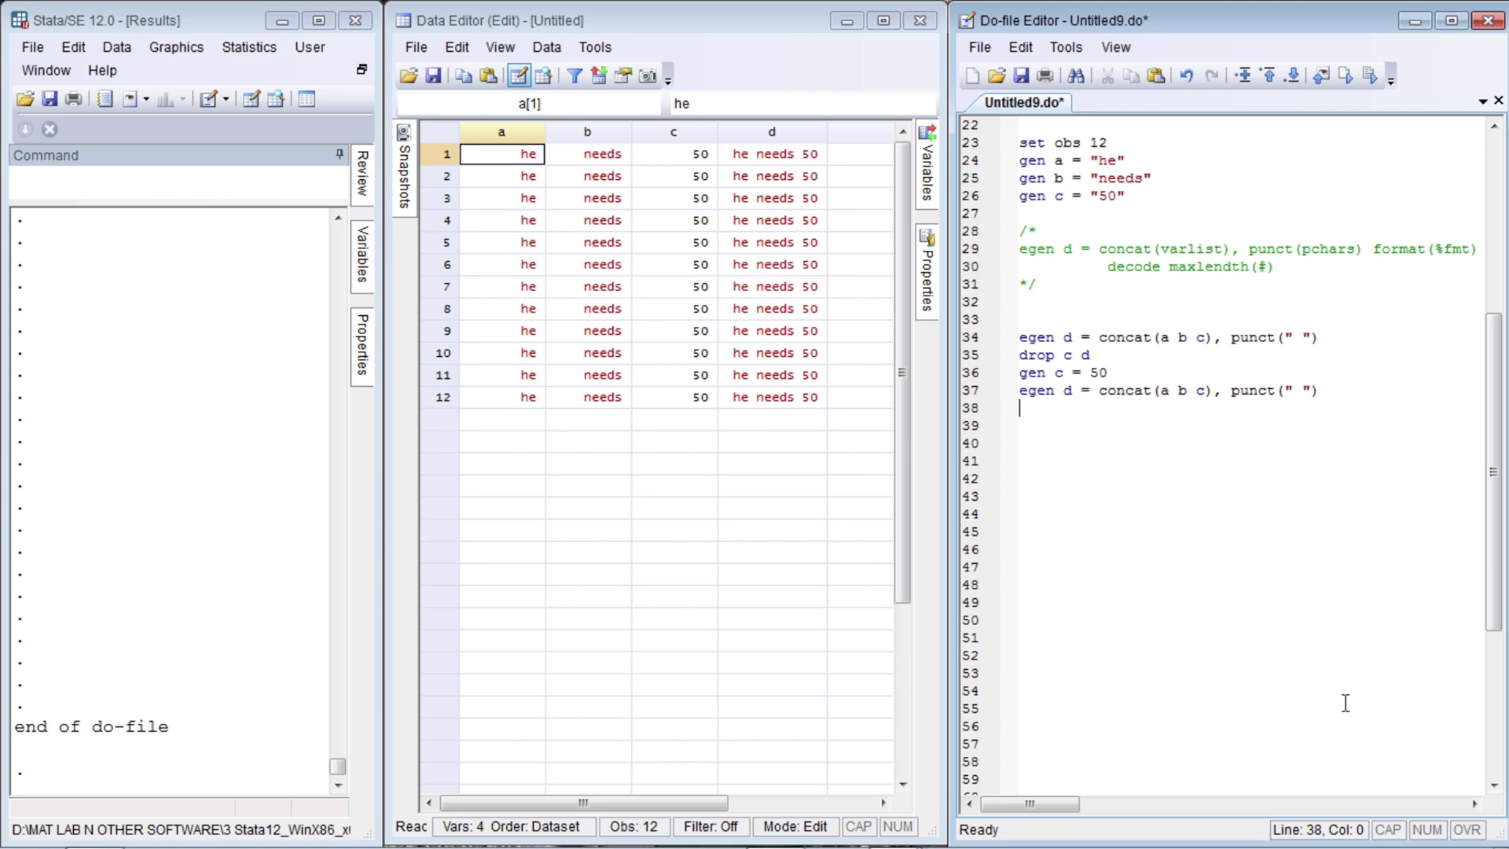
Step: Append format(%td) to the concat command on line 37, so d reads "he needs 20feb1960"
key(Up)
key(End)
text(format)
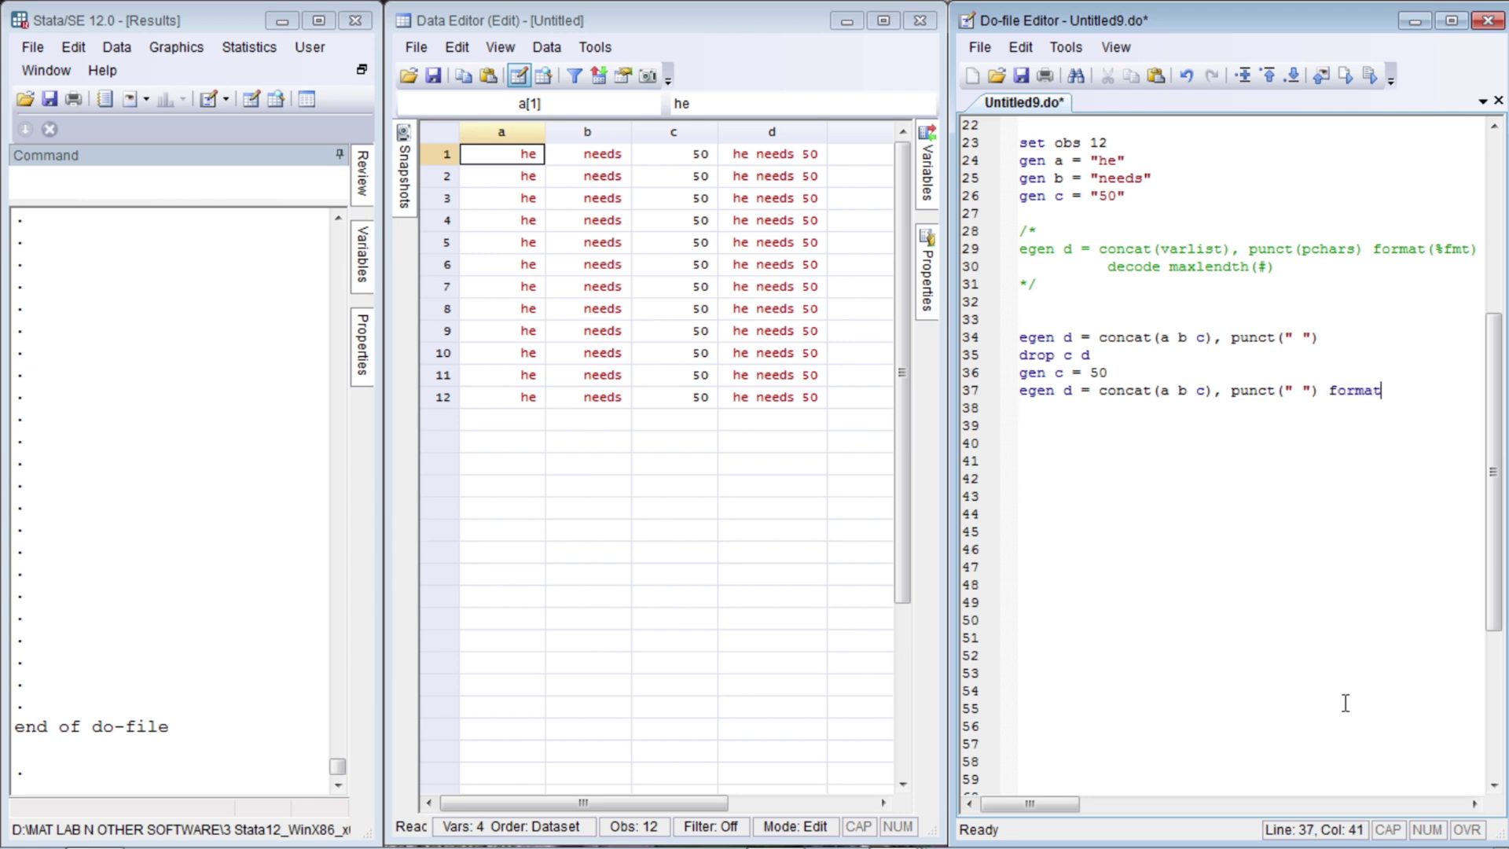
text(())
key(Left)
text(%td)
key(Return)
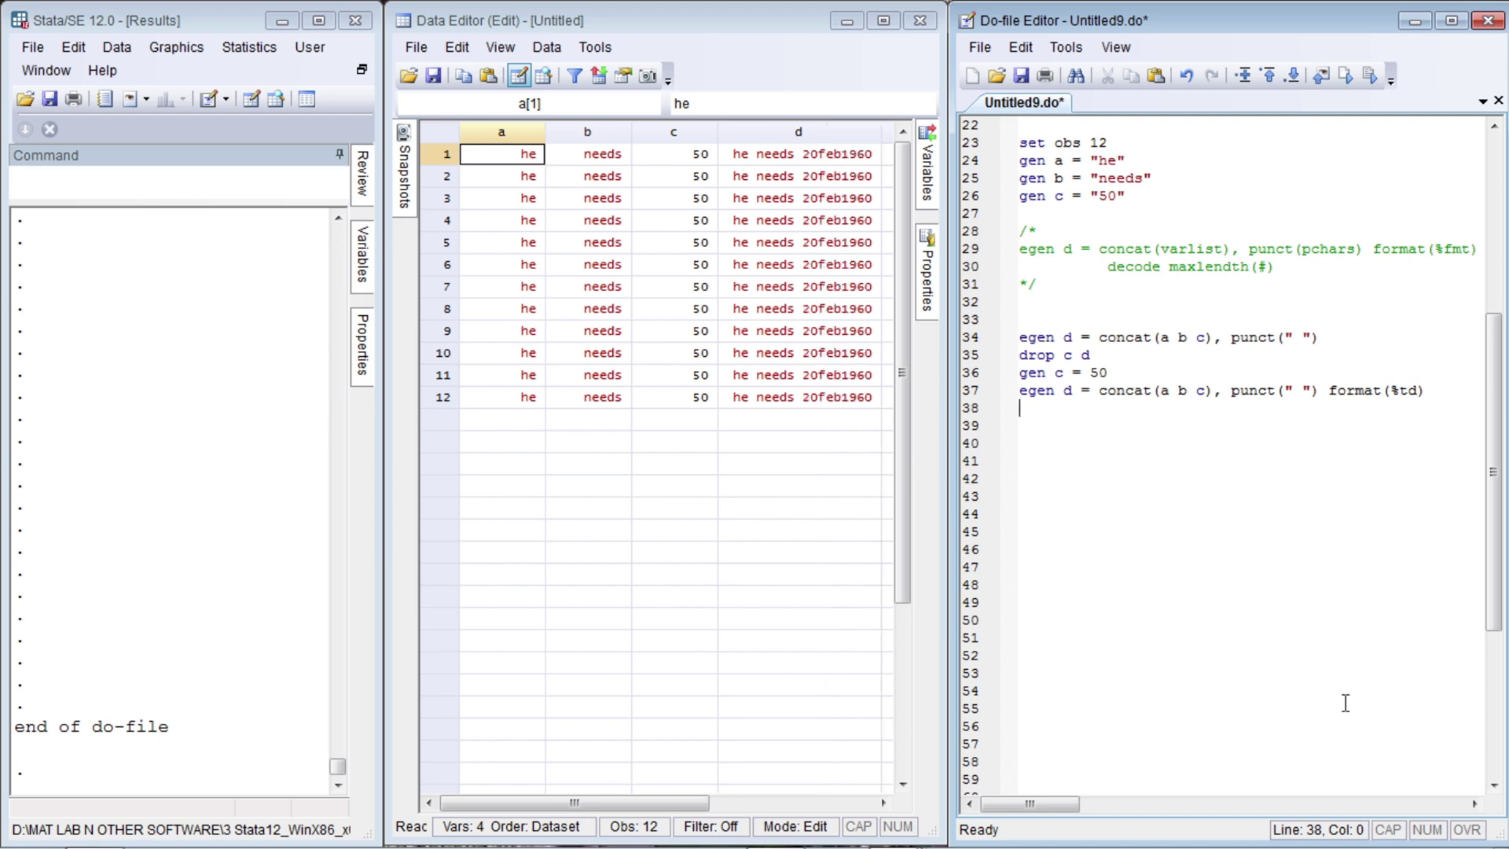
key(Up)
key(End)
key(Return)
key(Up)
key(End)
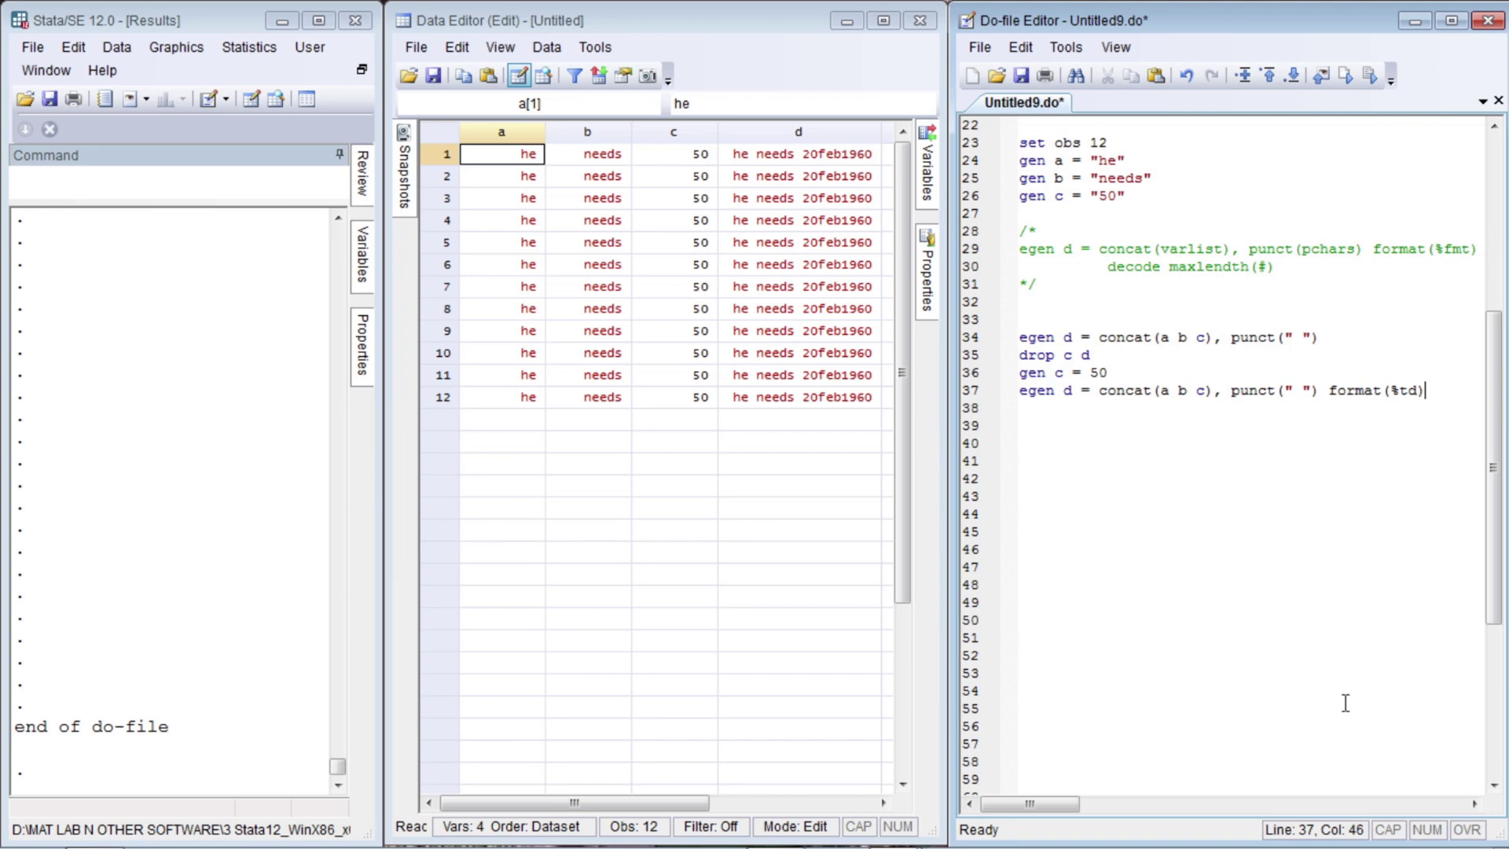
key(Return)
key(Return)
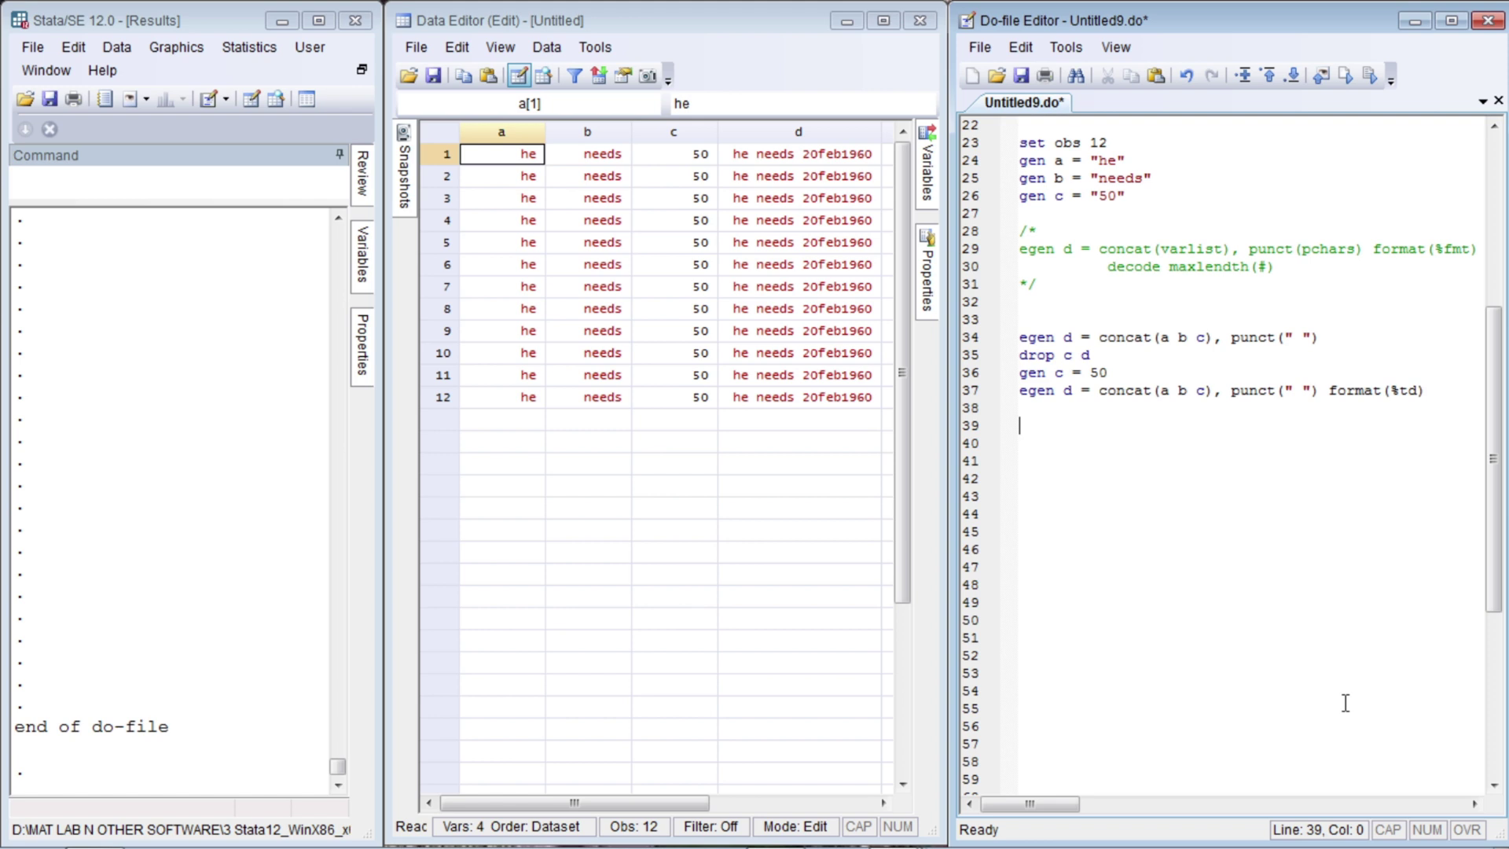
Step: Add label define c 50 "READ" and label values c c, then run
text(label define d)
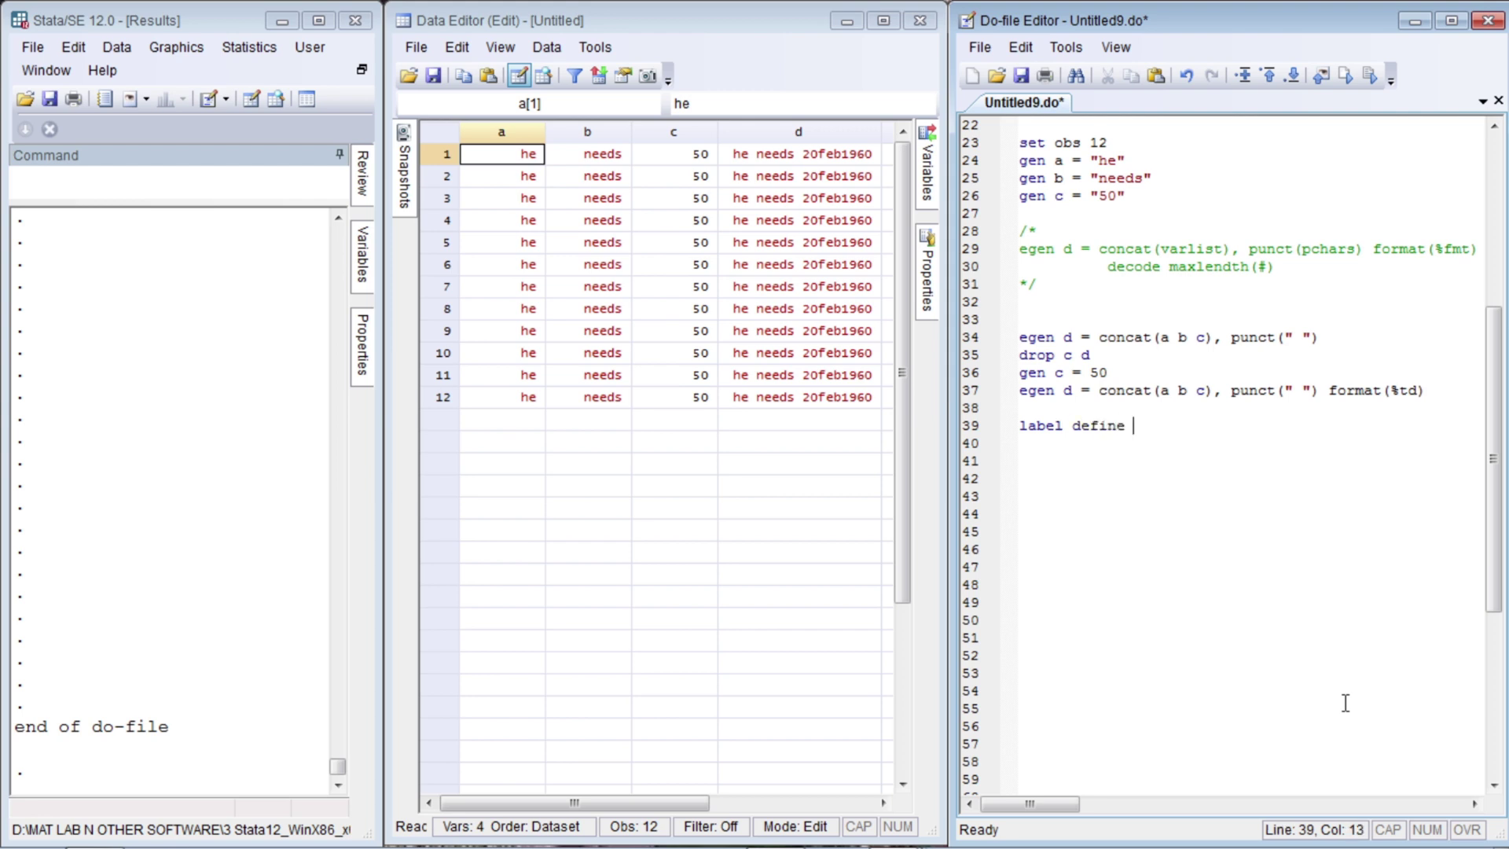
key(BackSpace)
text(c )
text(50 )
text(")
text(50)
key(BackSpace)
key(BackSpace)
text(READ")
key(Return)
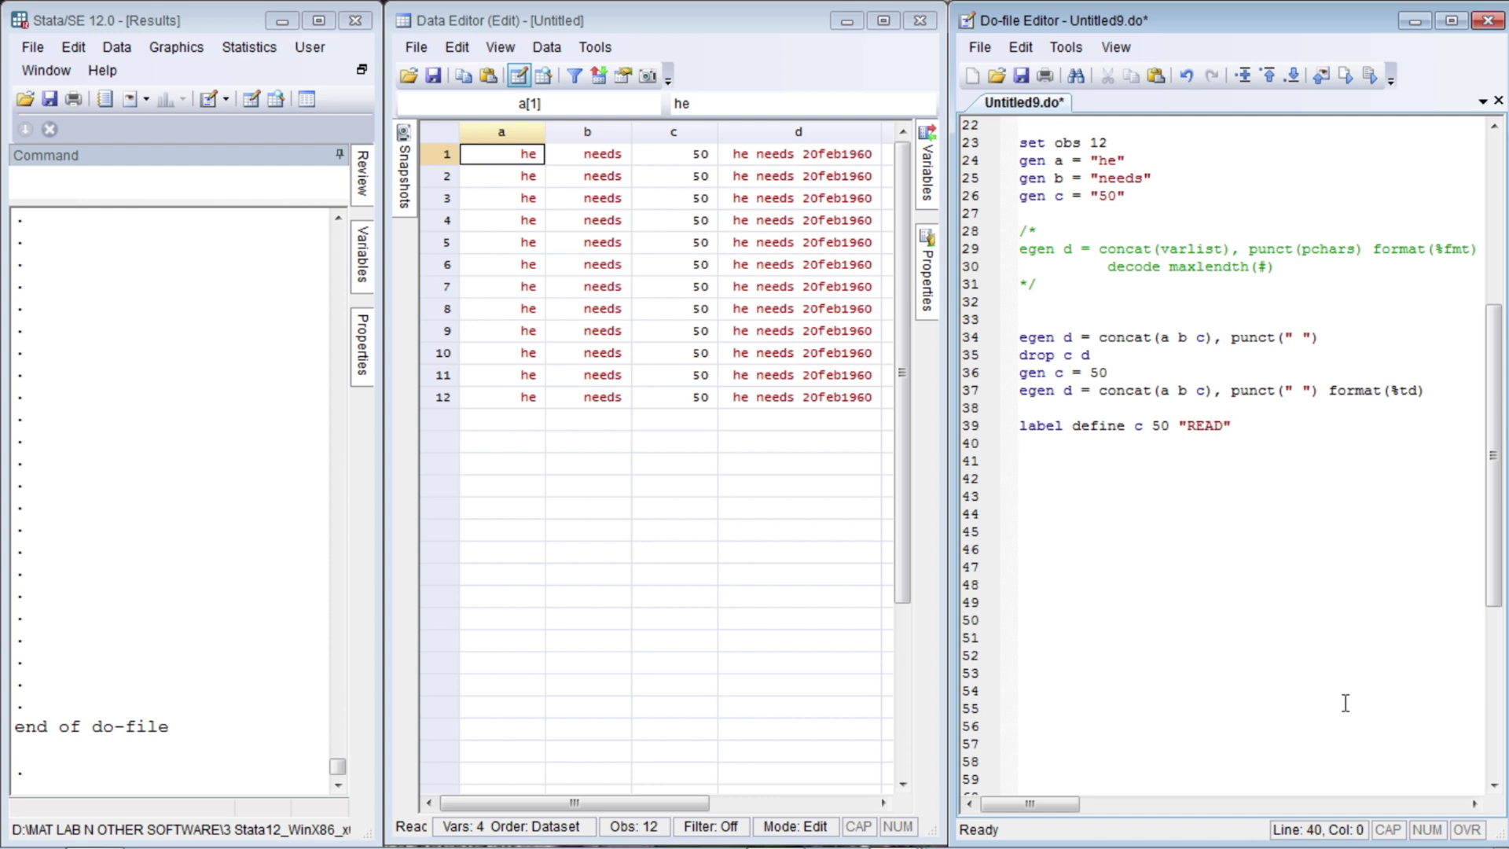
text(label valu)
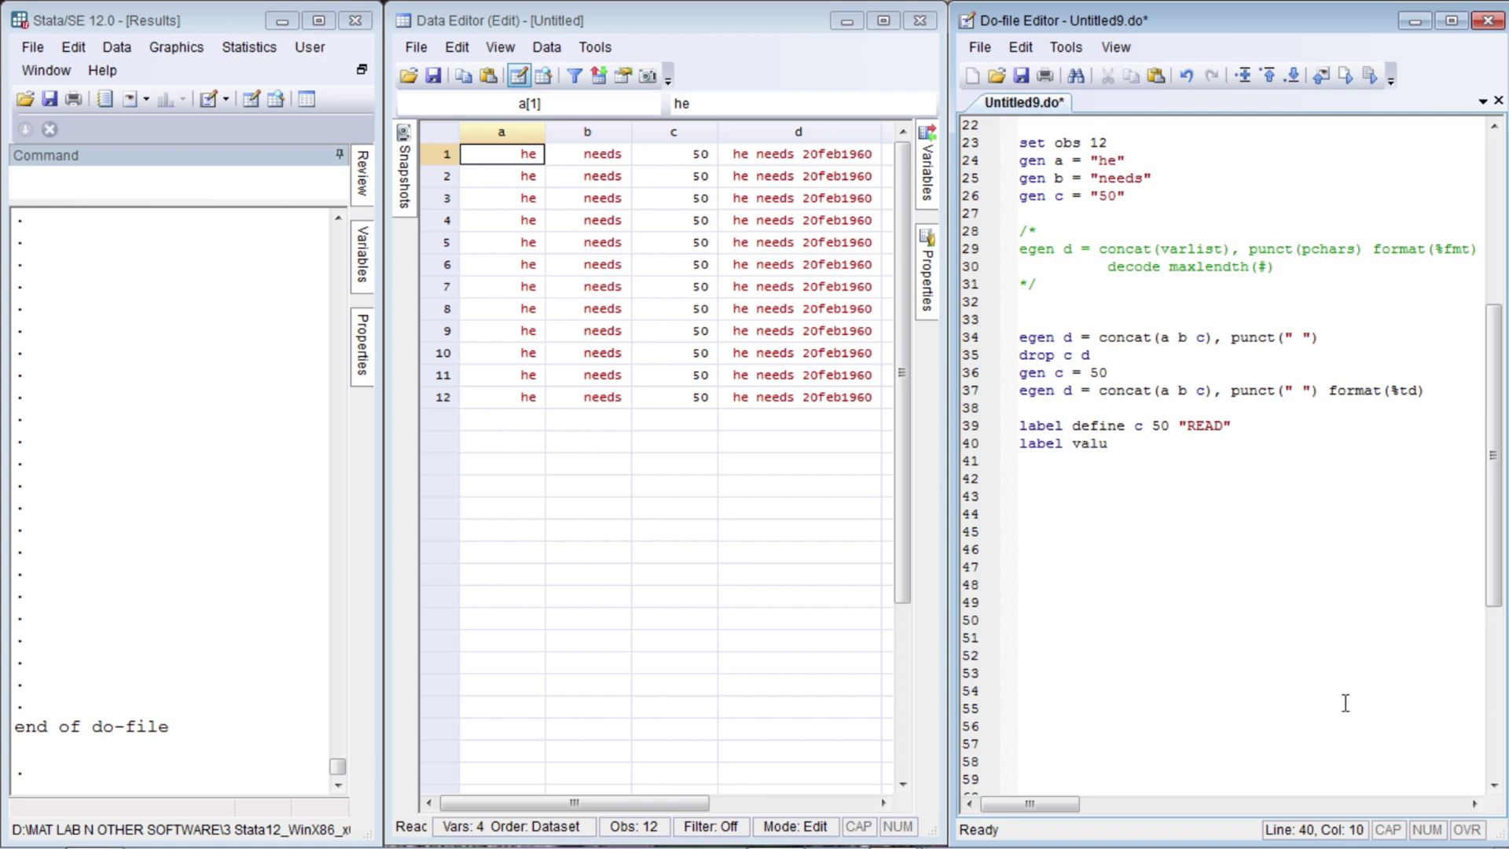
text(es c c)
key(Return)
key(ctrl+d)
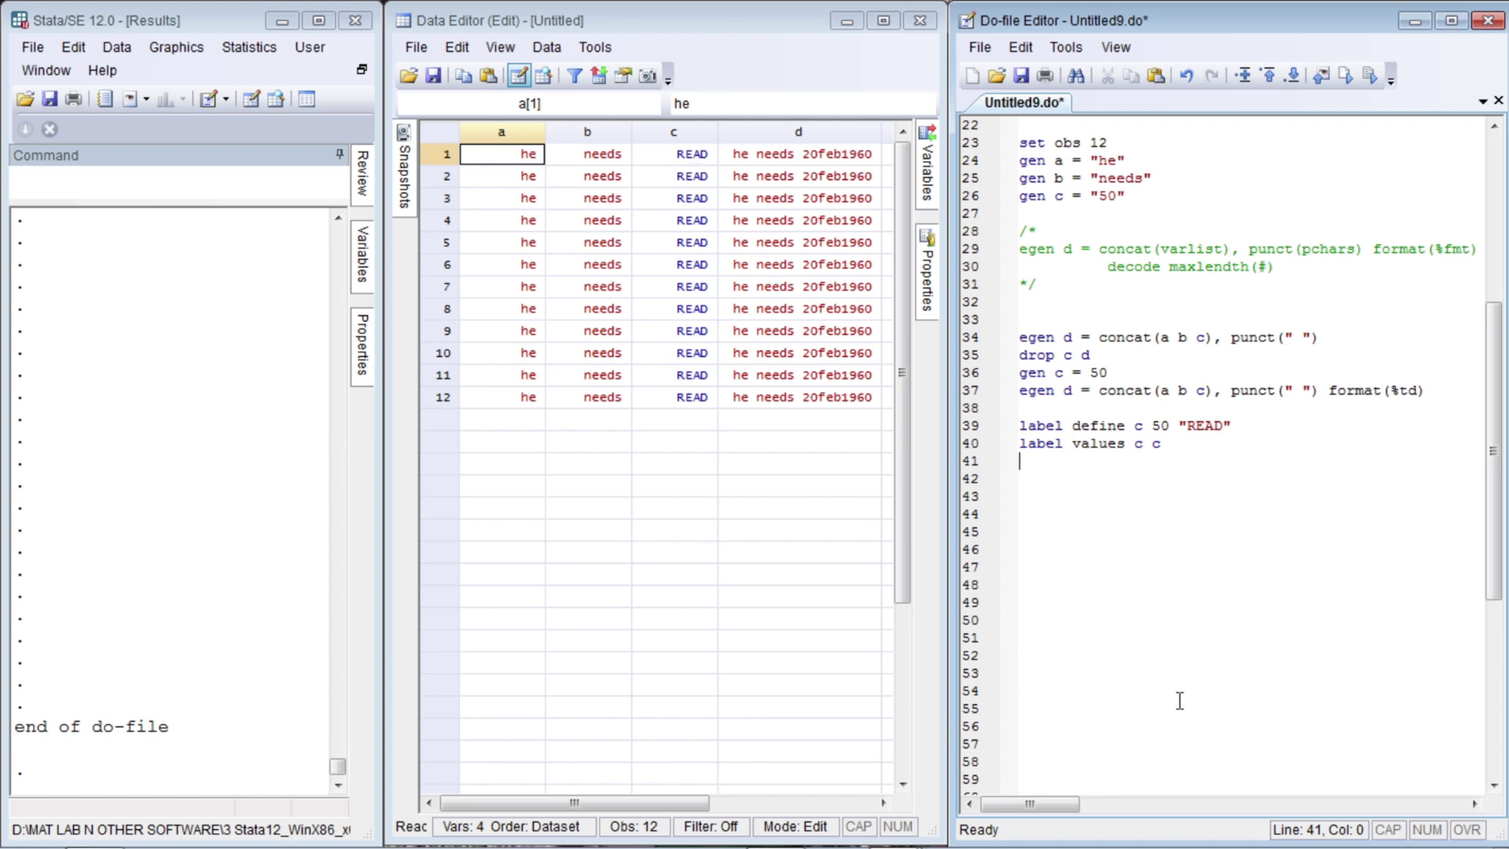
Step: Paste the formatted concat command onto line 41 and rerun, getting "d already defined"
key(Up)
key(Up)
key(Up)
key(Up)
key(shift+End)
key(ctrl+c)
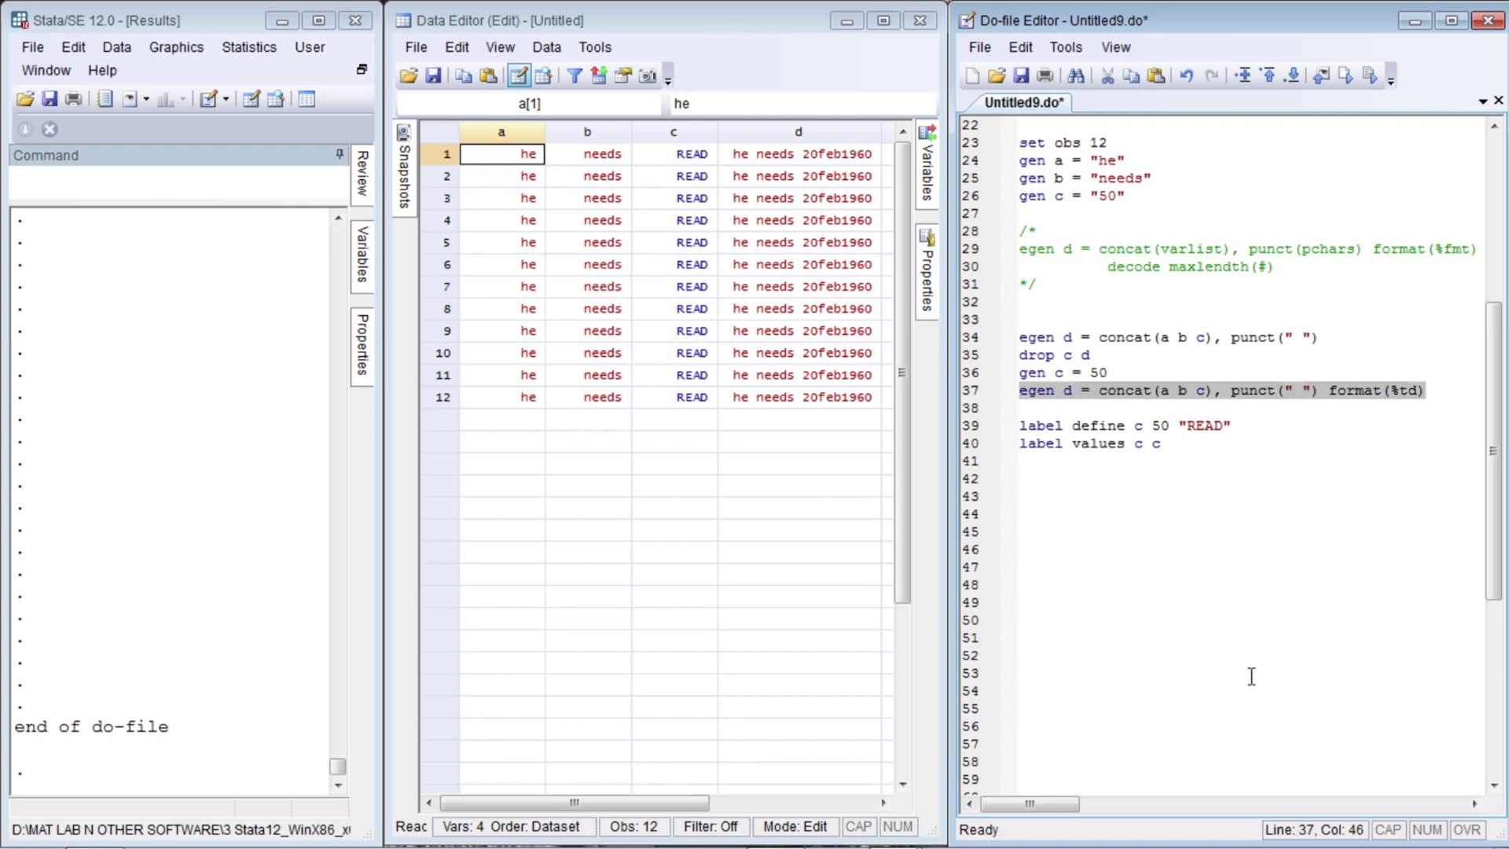
key(Down)
key(Down)
key(Down)
key(Down)
key(ctrl+v)
key(ctrl+d)
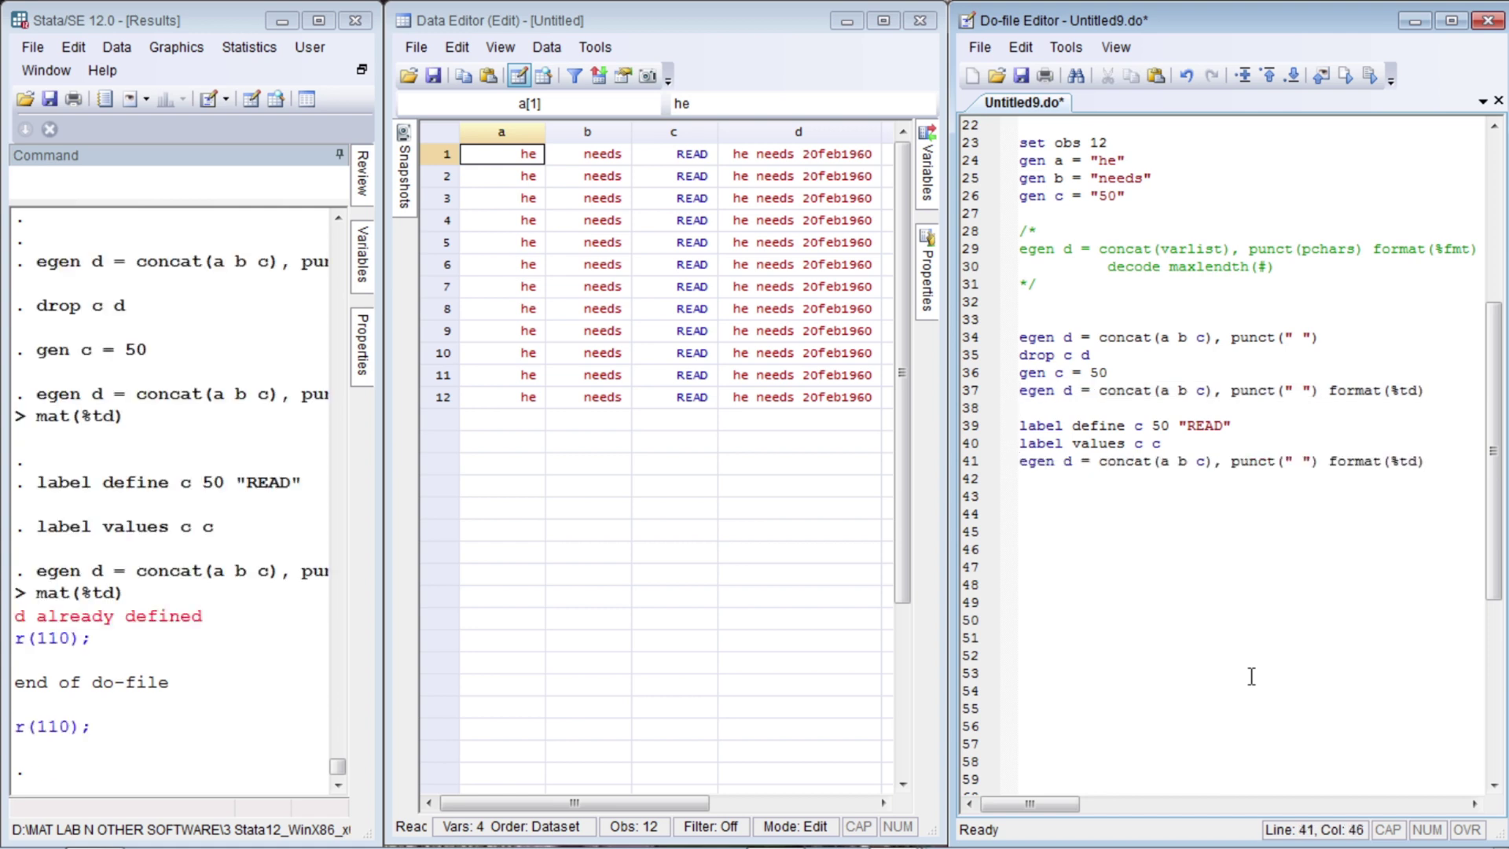
key(Left)
key(Left)
key(Left)
key(Left)
key(Left)
key(Left)
key(Left)
key(Left)
key(Left)
key(Left)
key(Left)
key(Left)
key(Left)
key(Left)
key(Left)
key(Left)
key(Left)
key(Left)
key(Left)
key(Left)
key(Up)
key(End)
key(Return)
text(d)
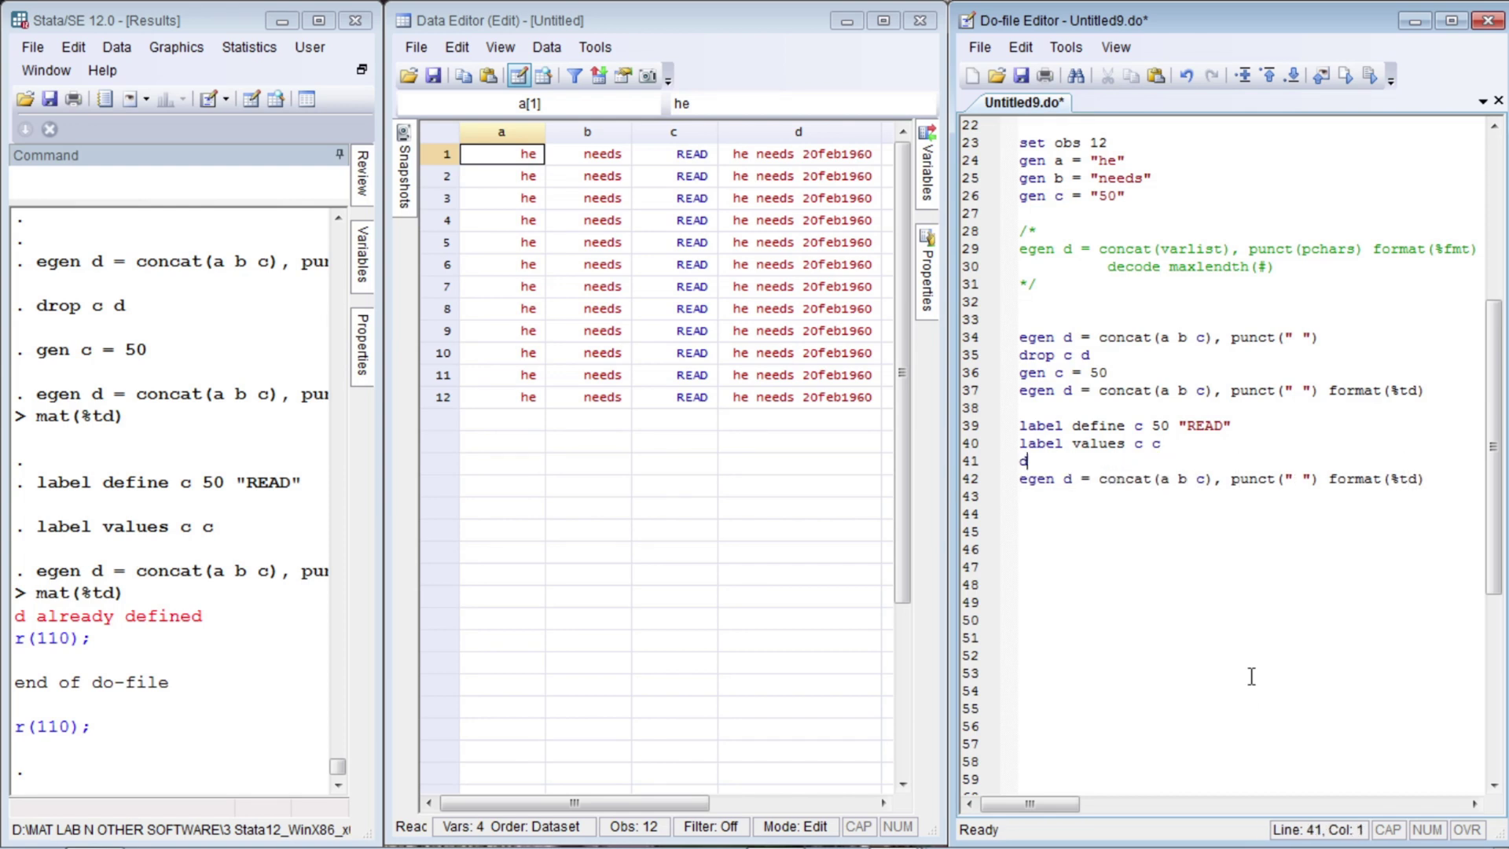
text(rop d)
key(Down)
key(Down)
key(ctrl+d)
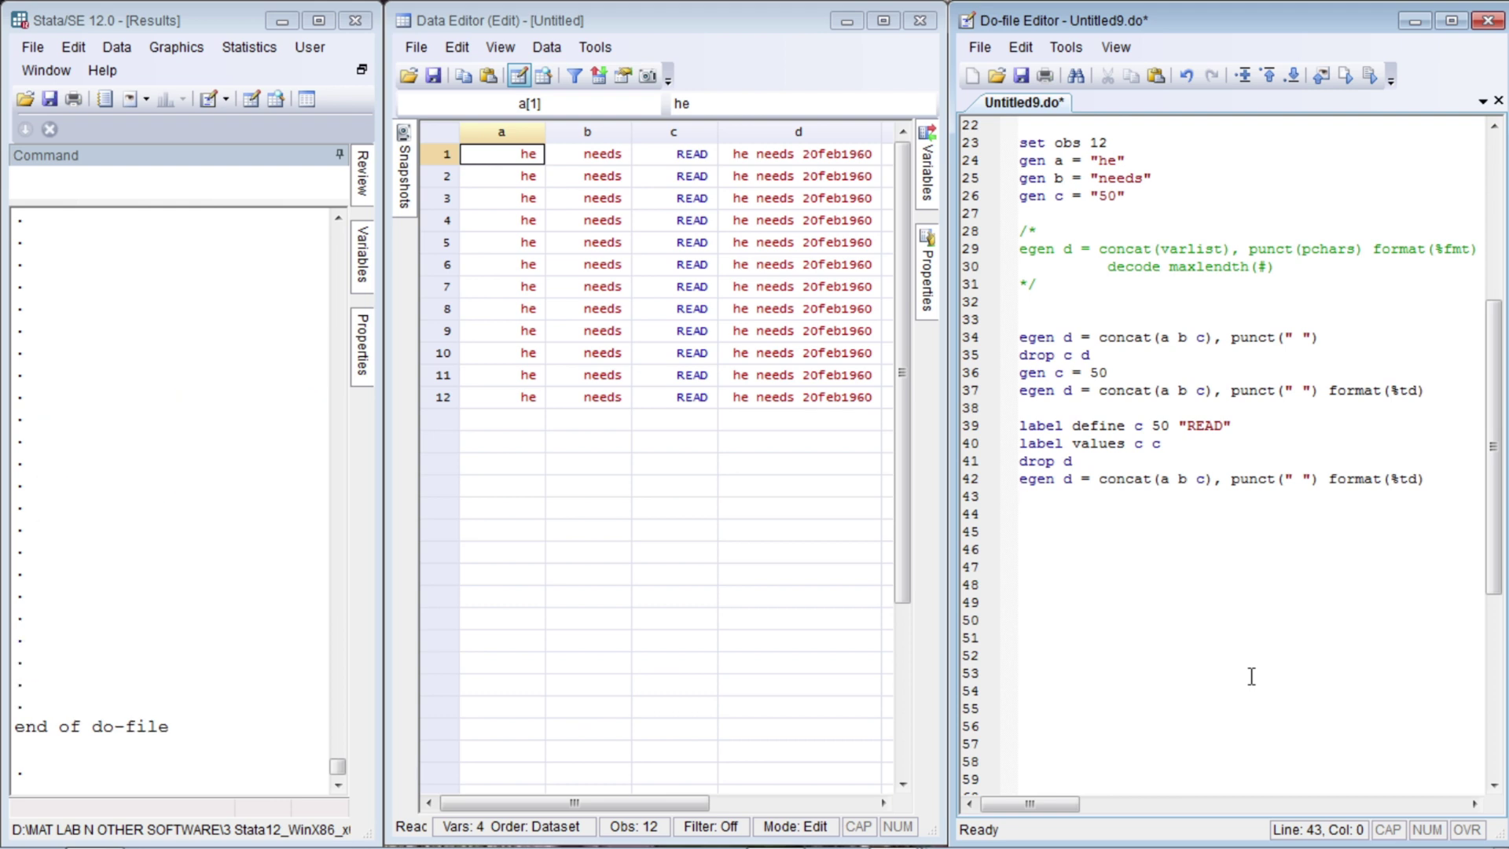
key(Left)
key(Left)
key(Left)
key(Left)
key(Left)
key(Left)
key(shift+End)
key(ctrl+d)
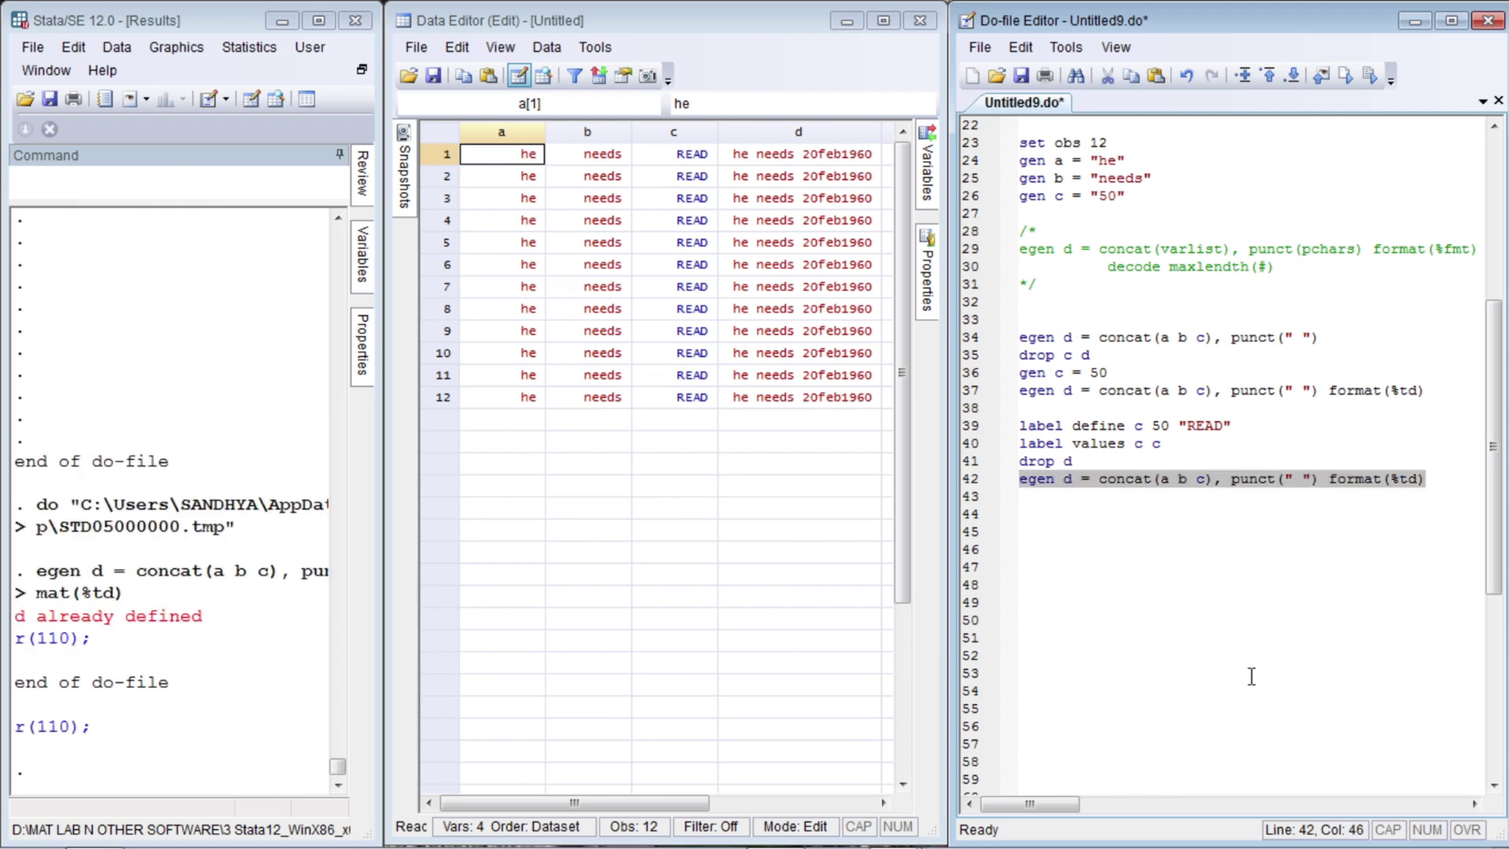
key(Home)
key(Up)
key(shift+End)
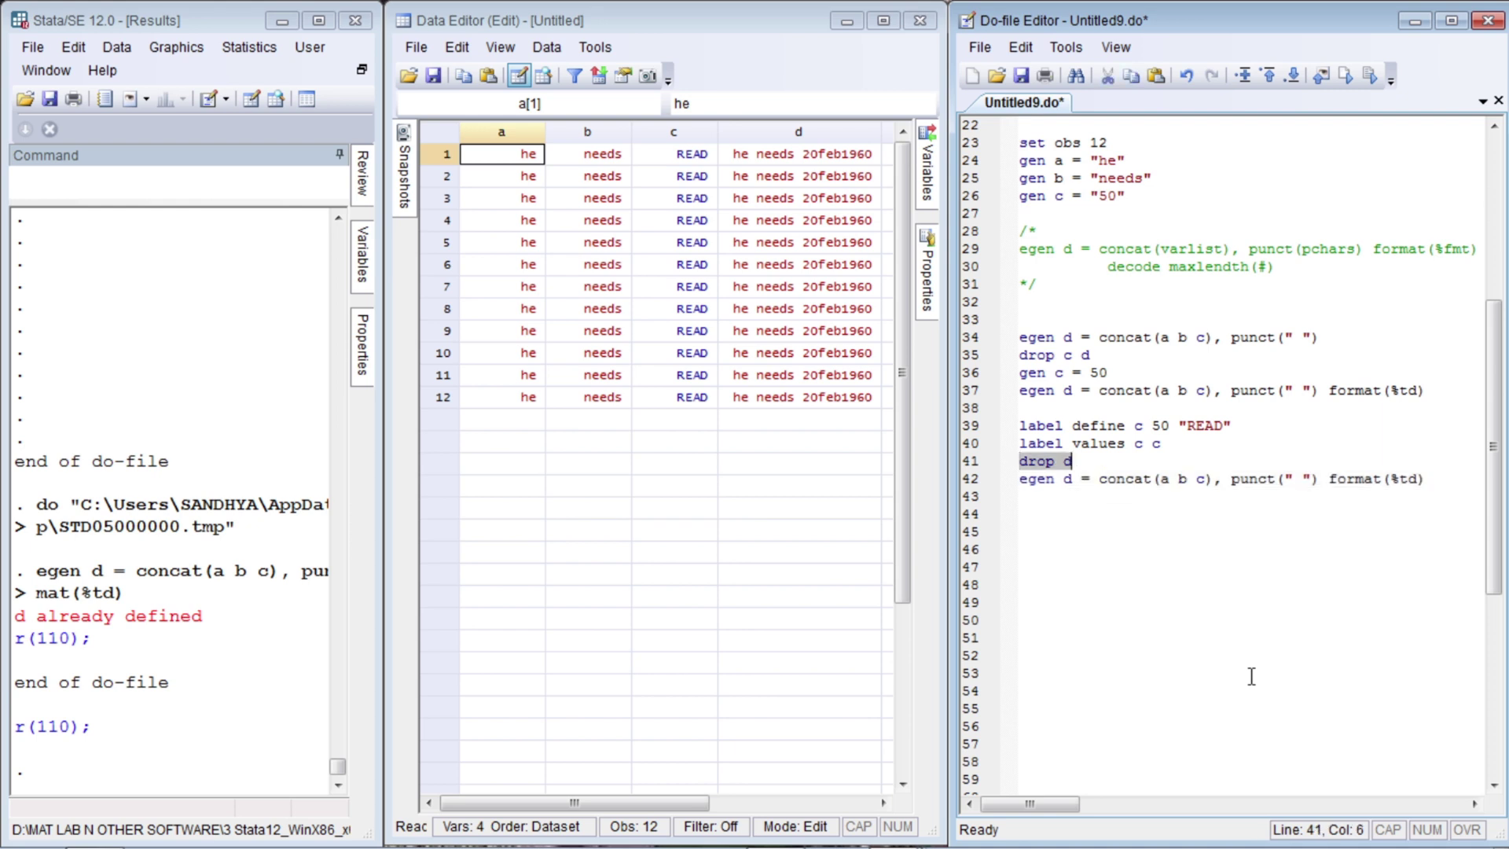
key(ctrl+d)
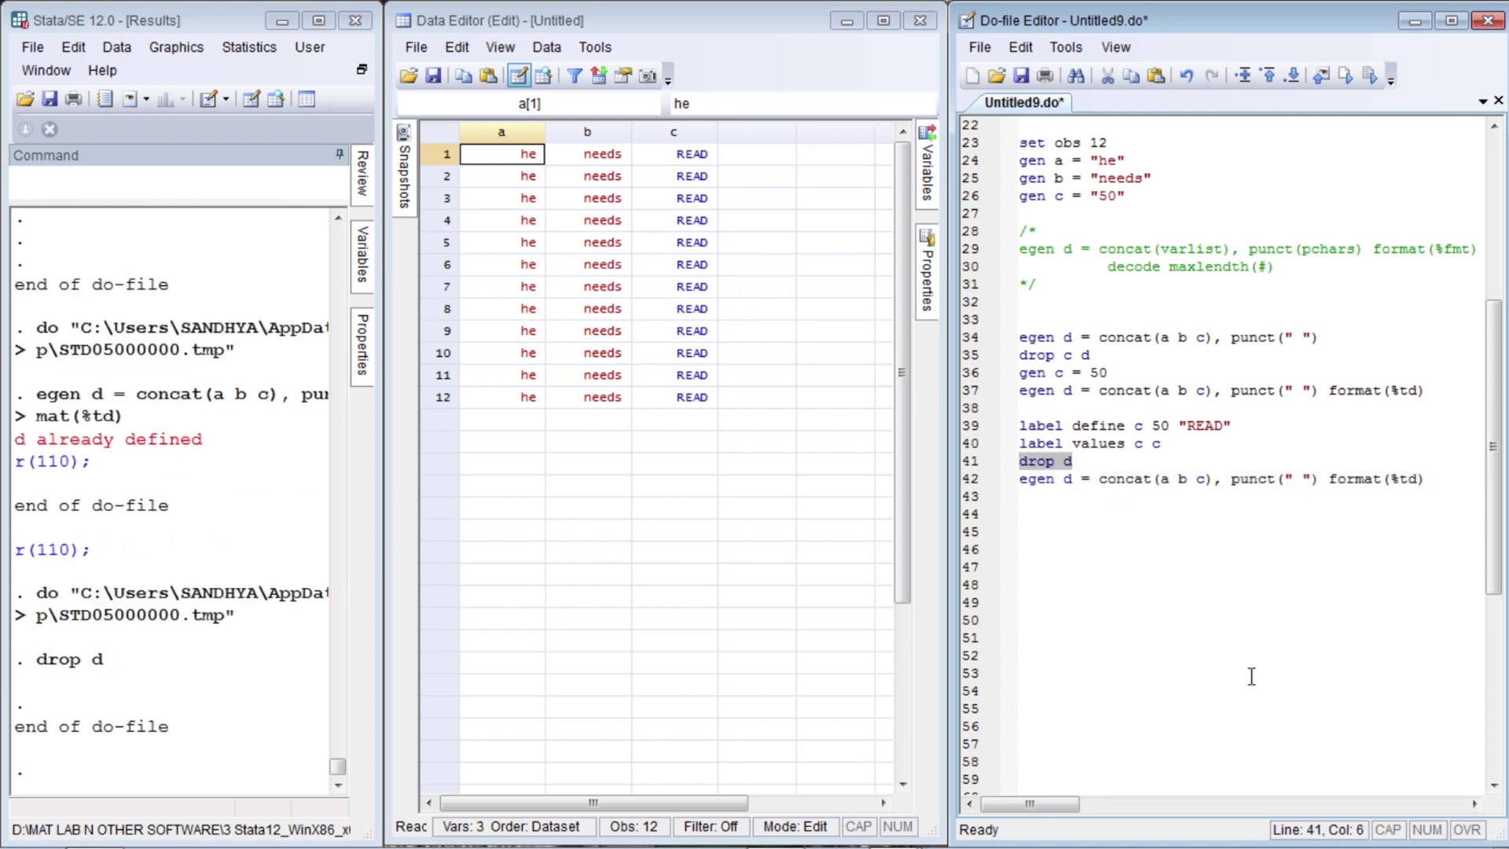
key(Home)
key(Down)
key(shift+End)
key(ctrl+d)
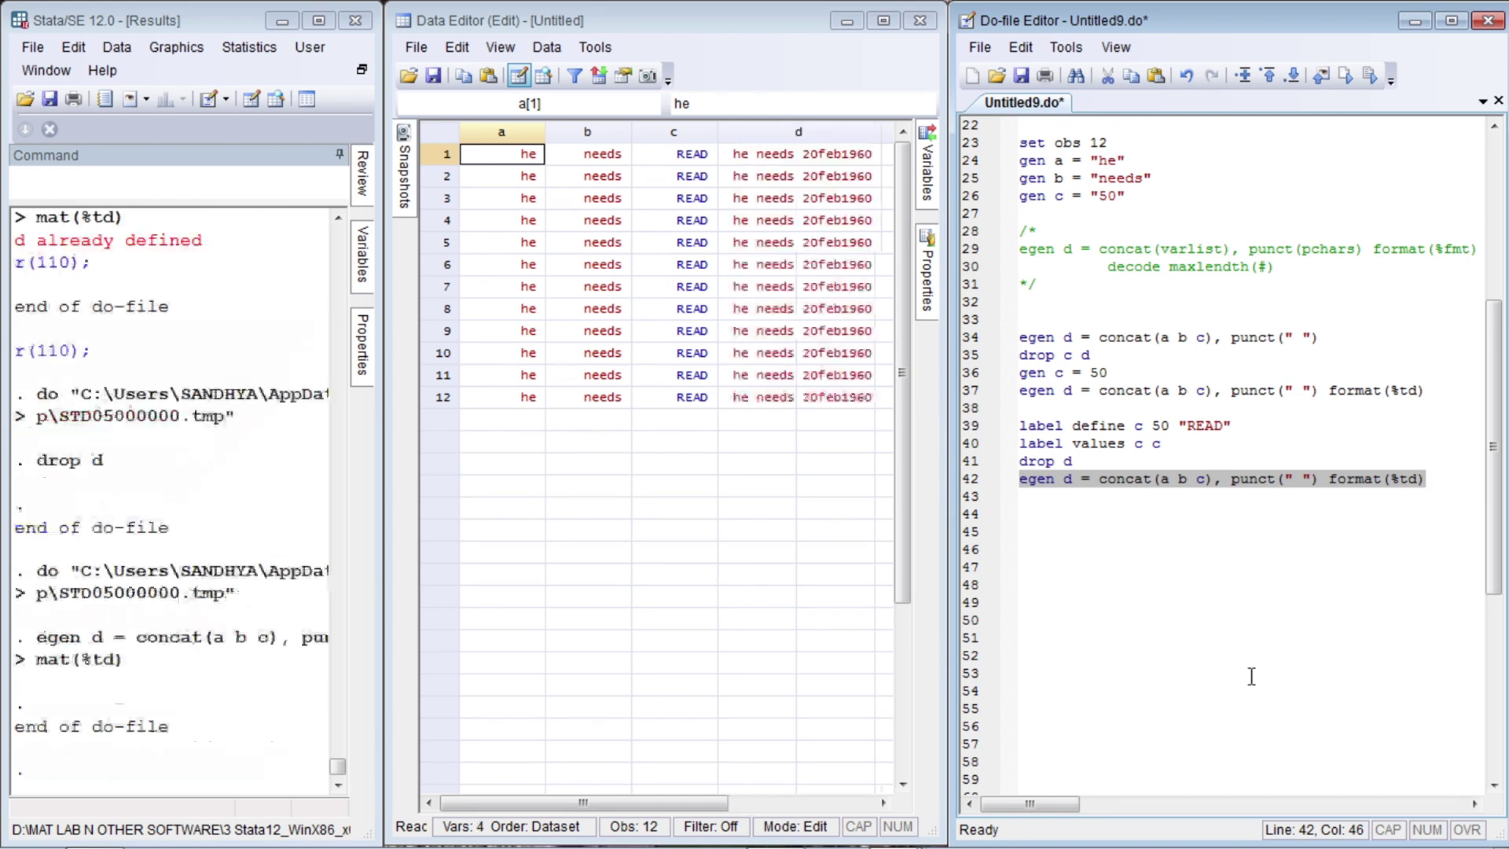
key(Home)
key(Up)
key(shift+End)
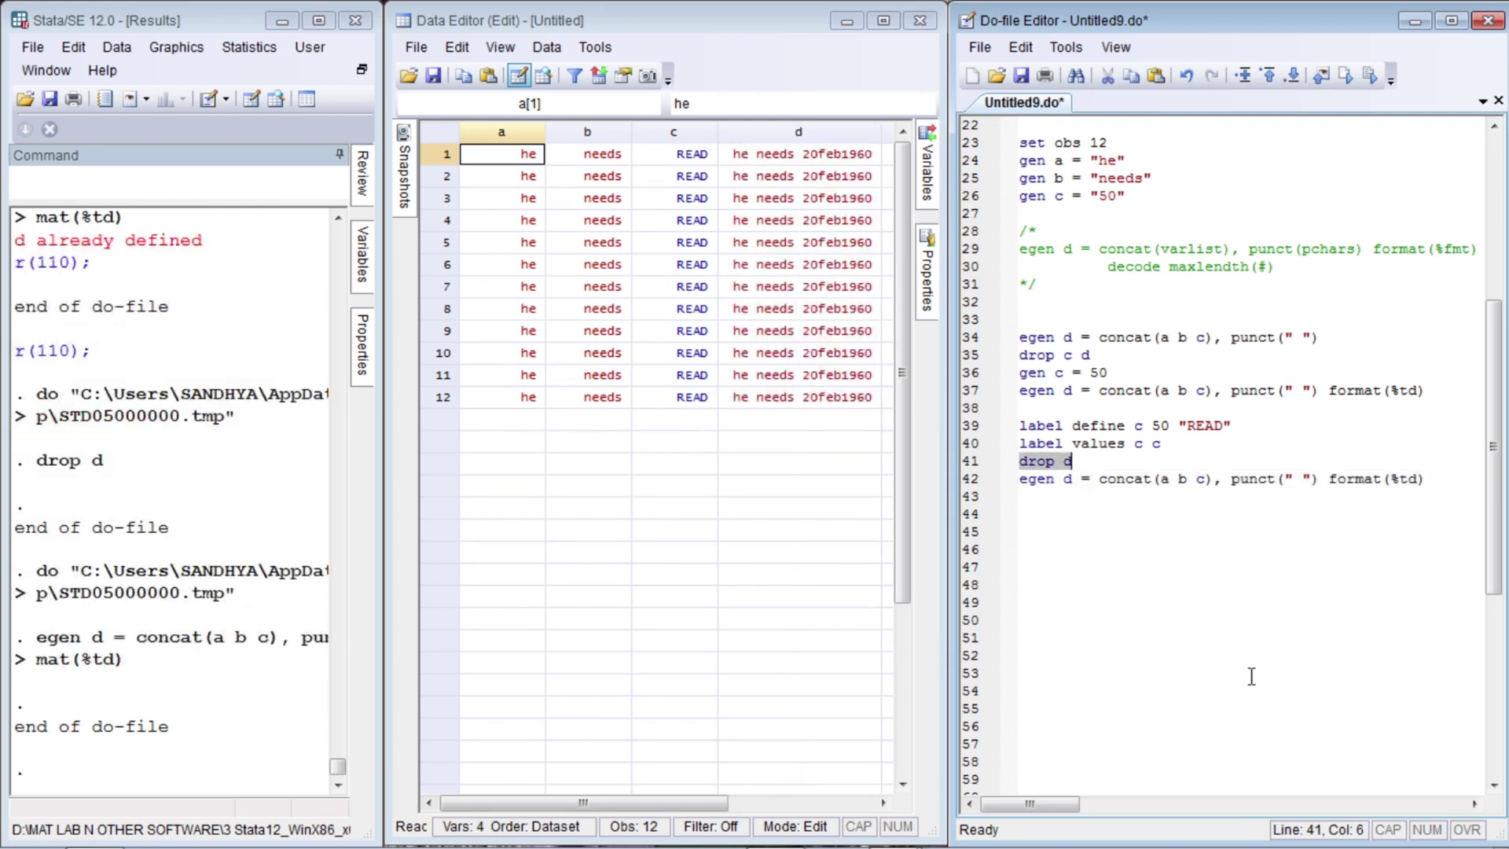
key(ctrl+d)
key(Home)
key(Up)
key(Up)
key(Up)
key(Up)
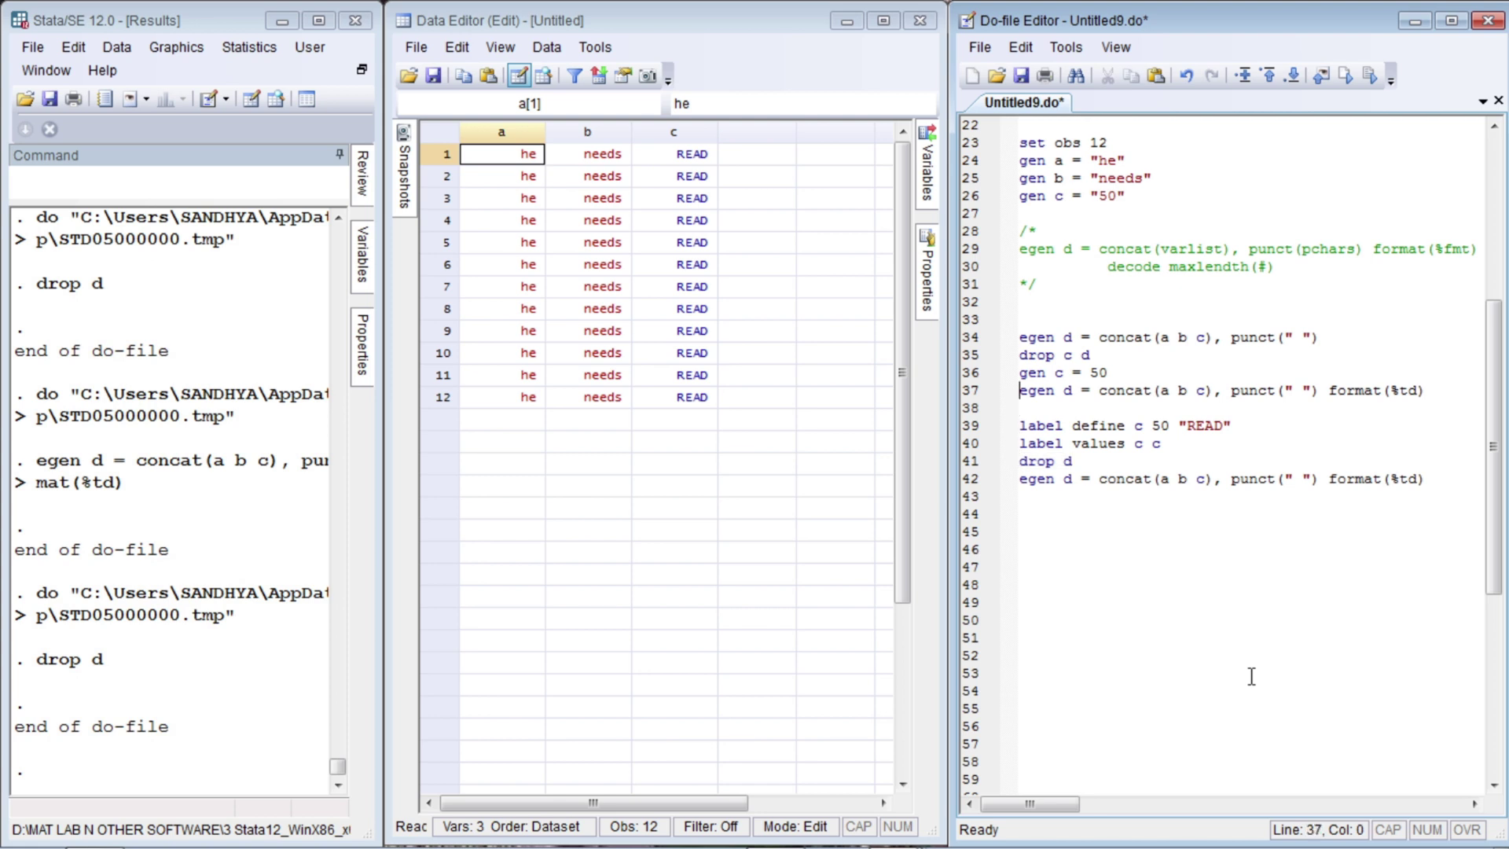
key(shift+End)
key(ctrl+d)
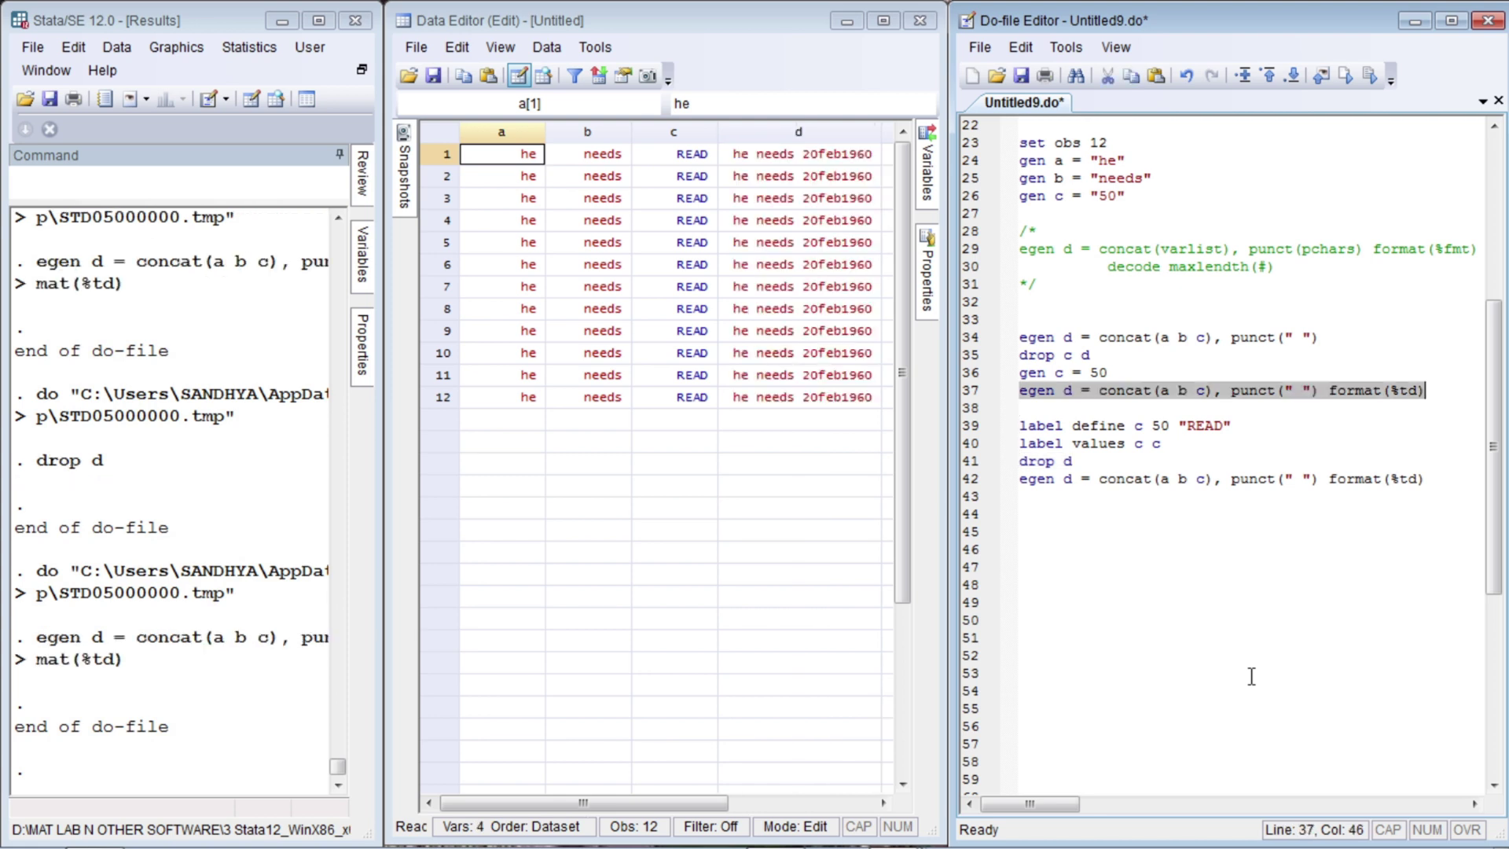
key(Home)
key(Down)
key(Down)
key(Down)
key(Down)
key(Down)
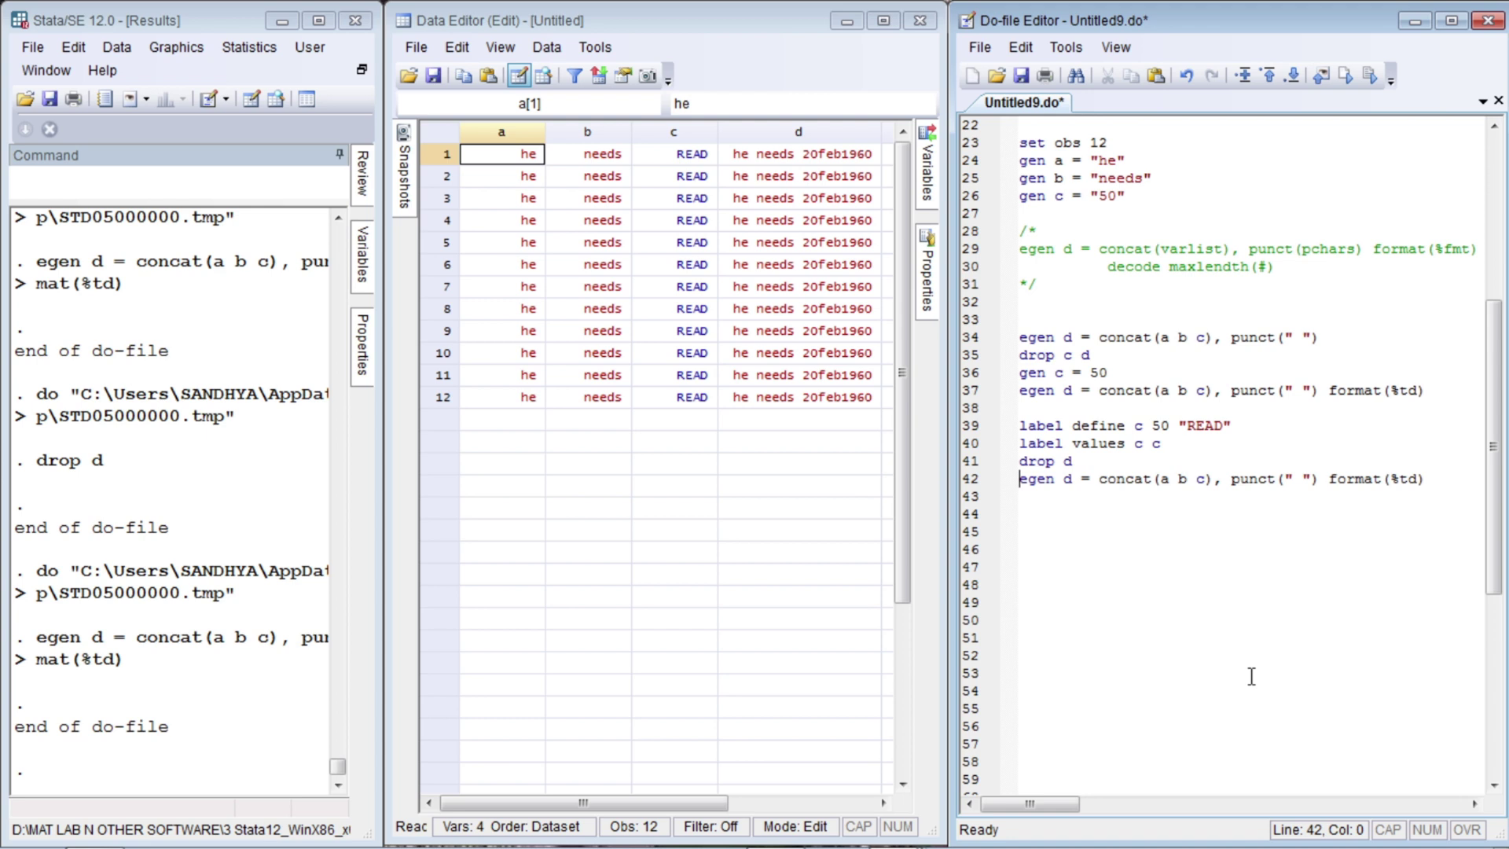
key(End)
key(Return)
Step: End the egen concat line with a /// continuation and start a new line
key(BackSpace)
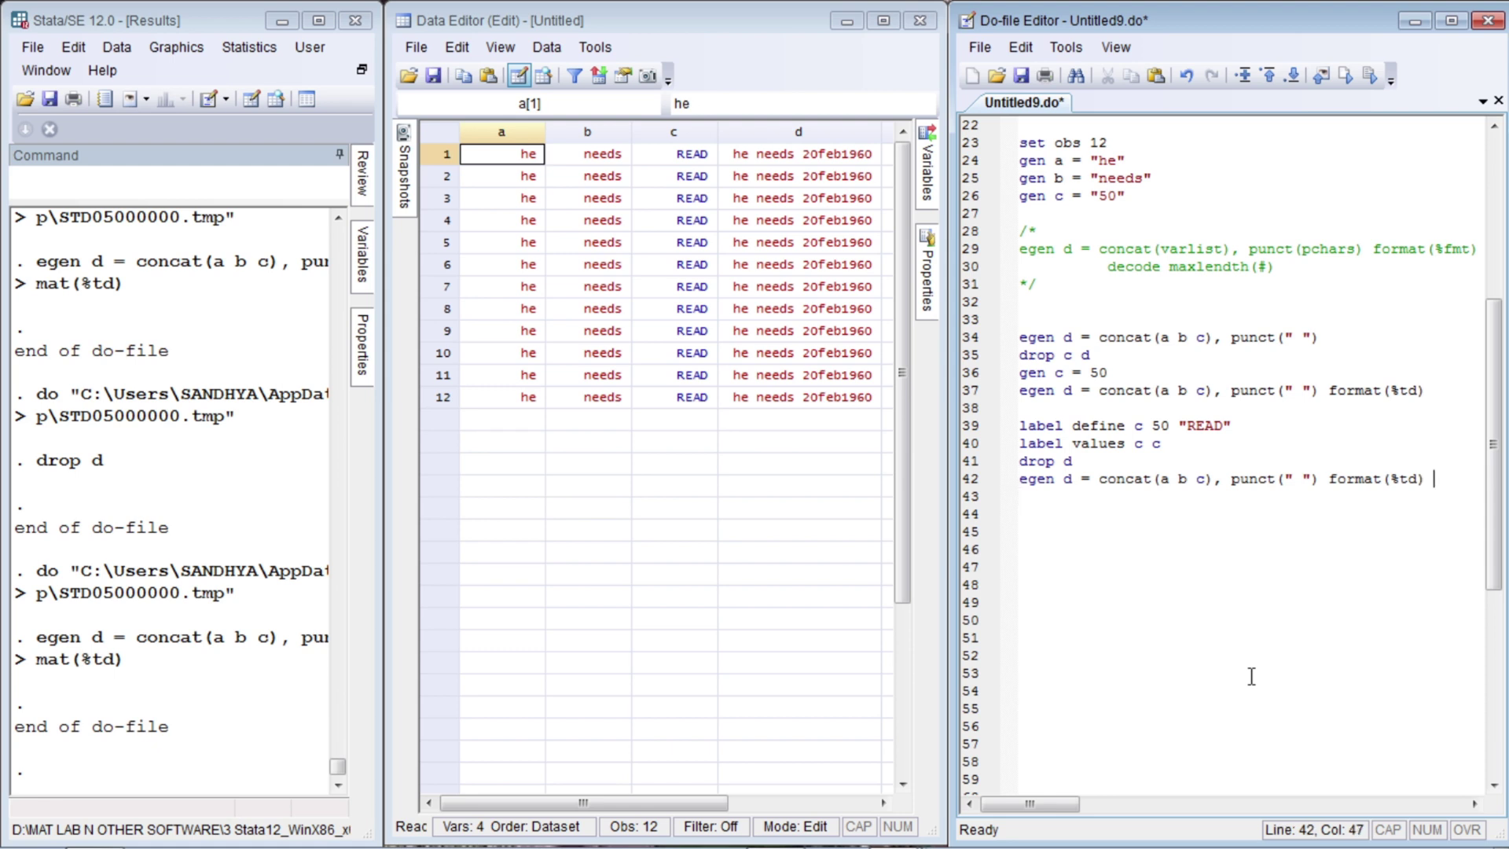
text(\)
key(BackSpace)
text(\\\)
key(BackSpace)
key(BackSpace)
key(BackSpace)
text(\\)
key(BackSpace)
key(BackSpace)
text(///)
key(Return)
Step: Add decode on the indented continuation line, run the do-file, then begin a maxlength() option
key(Tab)
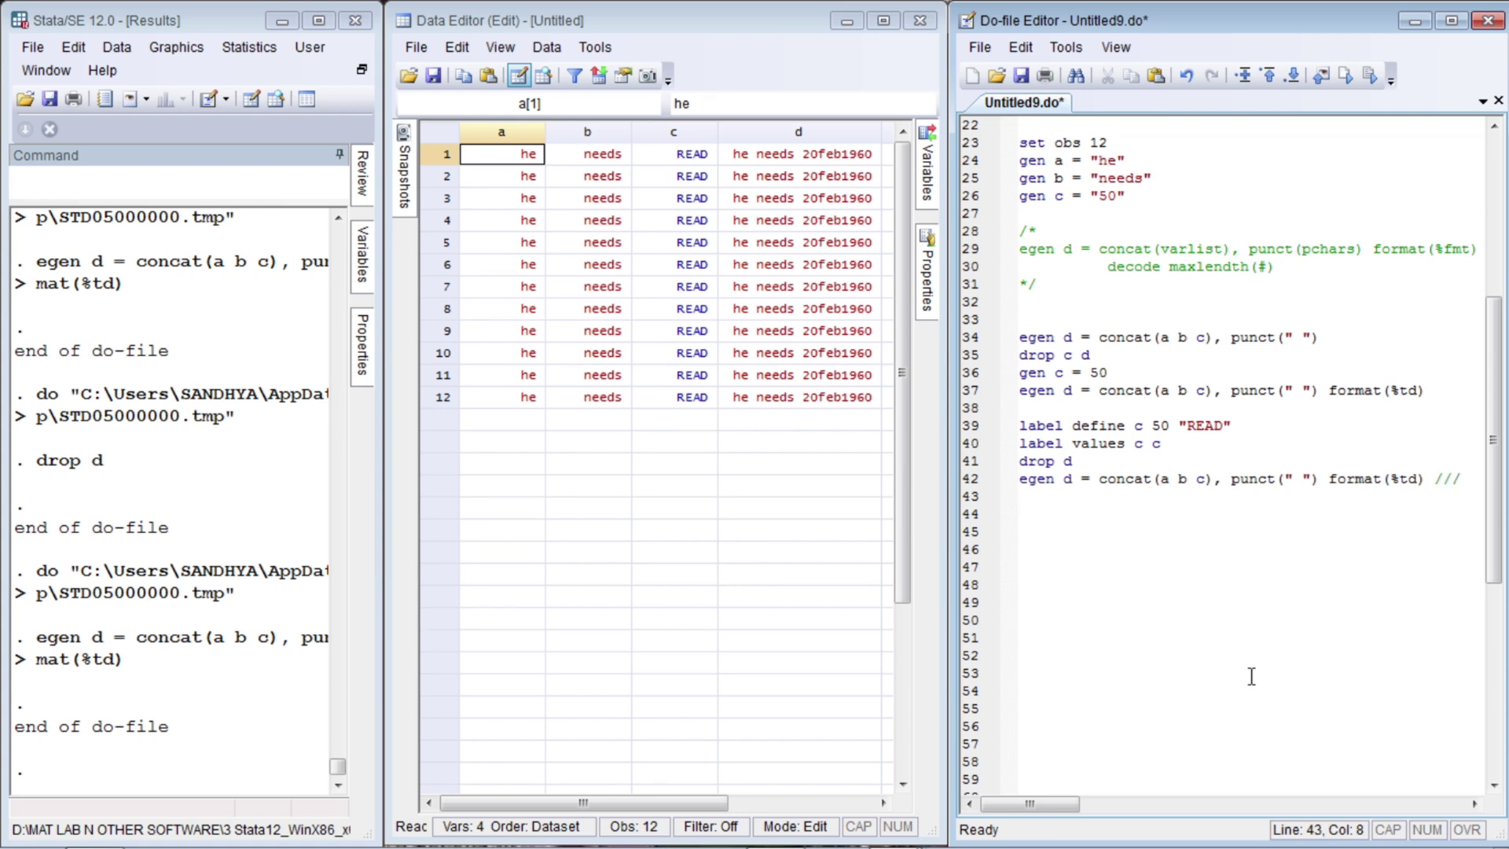
key(Tab)
key(Tab)
key(BackSpace)
text(decode)
key(Return)
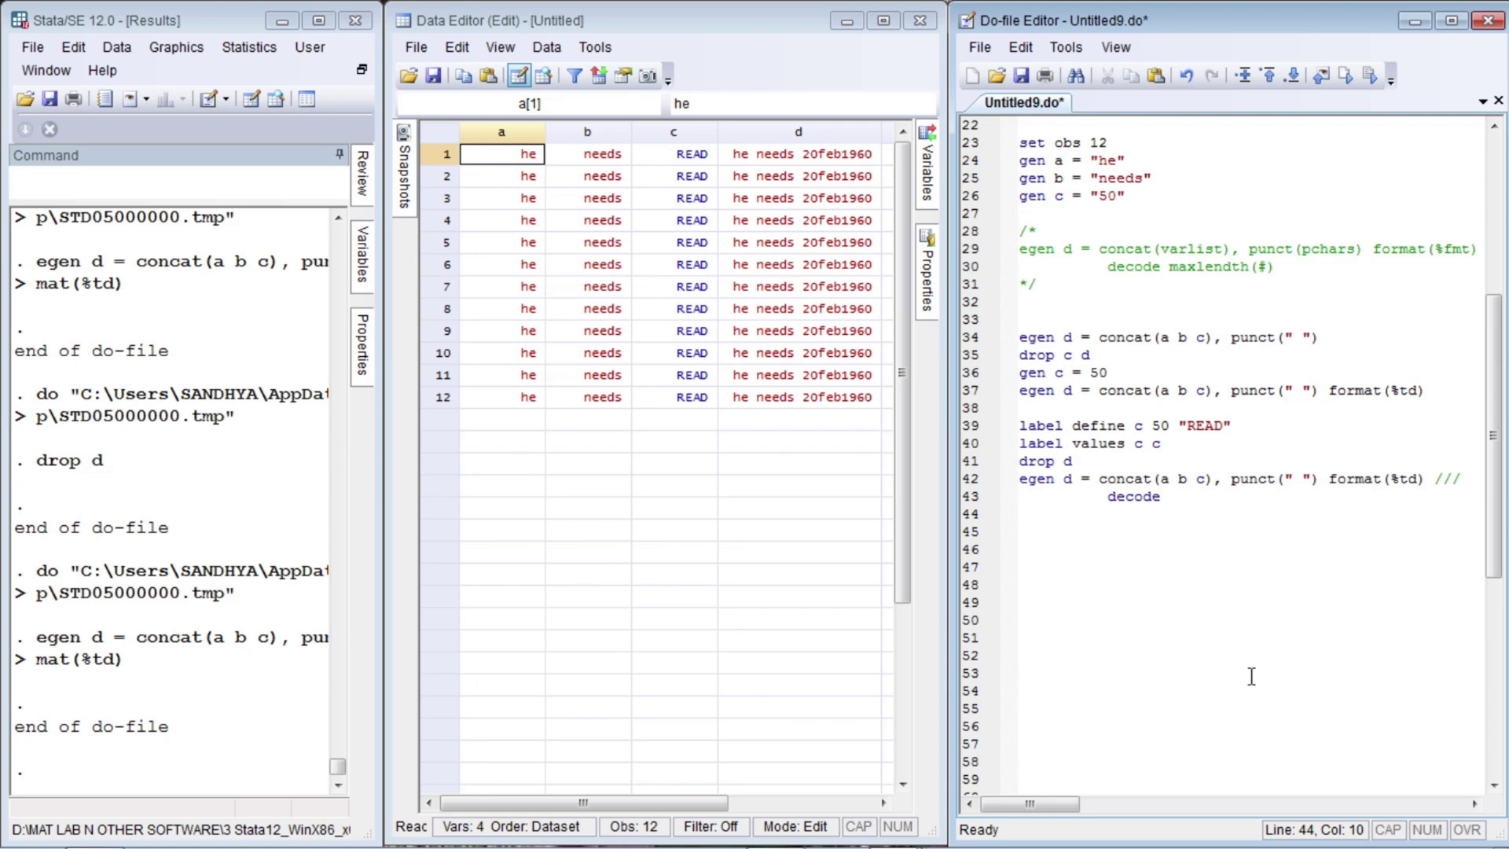
key(ctrl+d)
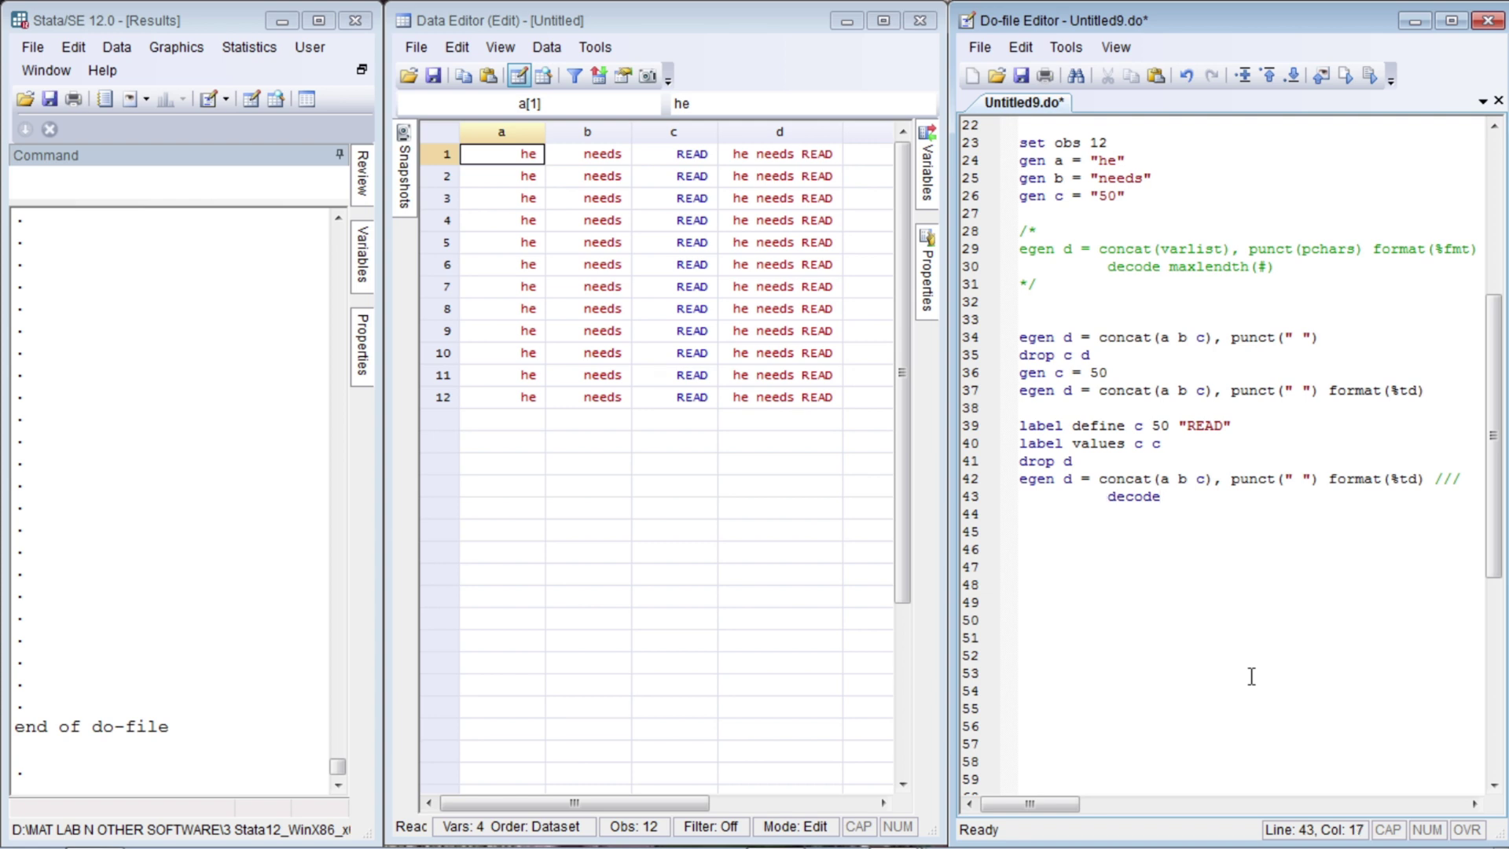
text(maxlength())
Step: Set maxlength(1), relabel value 50 as 'No of familes in the household', and run
key(Left)
text(1)
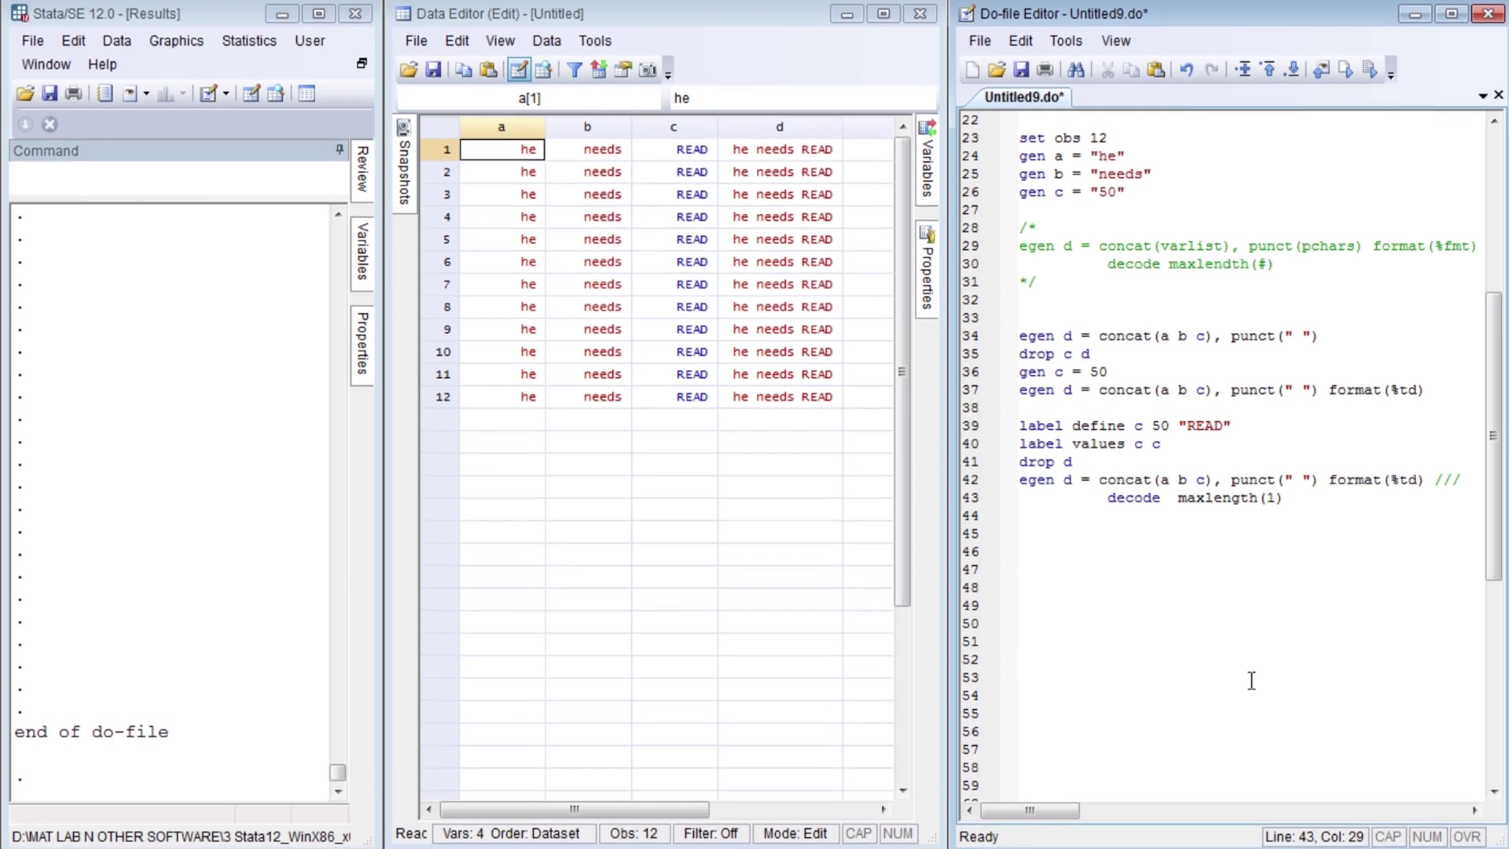
key(Up)
key(Up)
key(Up)
key(Up)
key(Right)
key(Right)
key(Right)
key(Right)
key(Right)
key(Right)
key(Right)
key(Right)
key(Right)
key(Right)
key(Right)
key(Right)
key(Right)
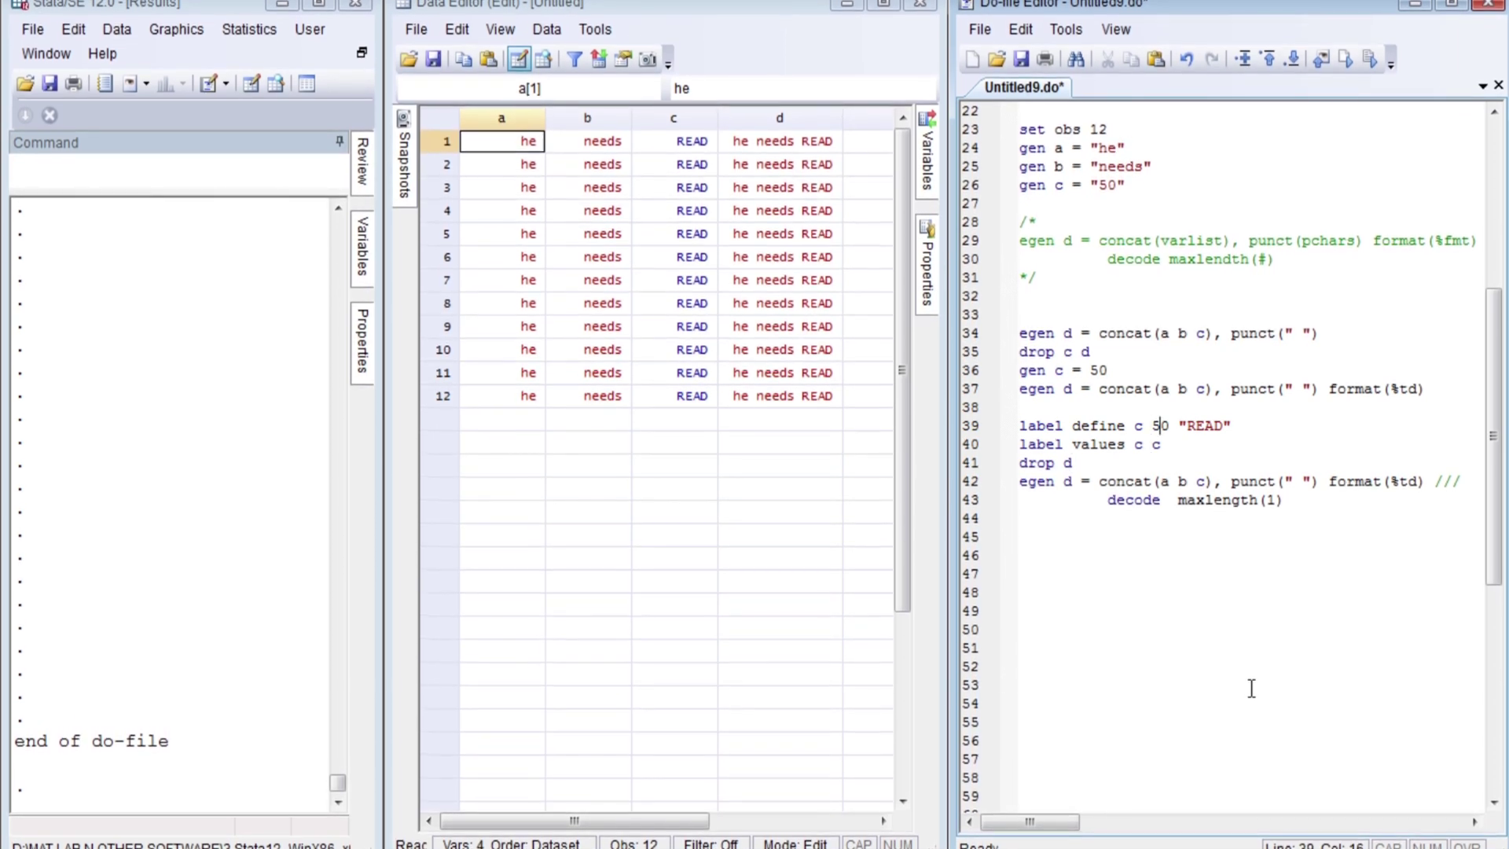
key(shift+Right)
key(shift+Right)
key(shift+Right)
key(shift+Right)
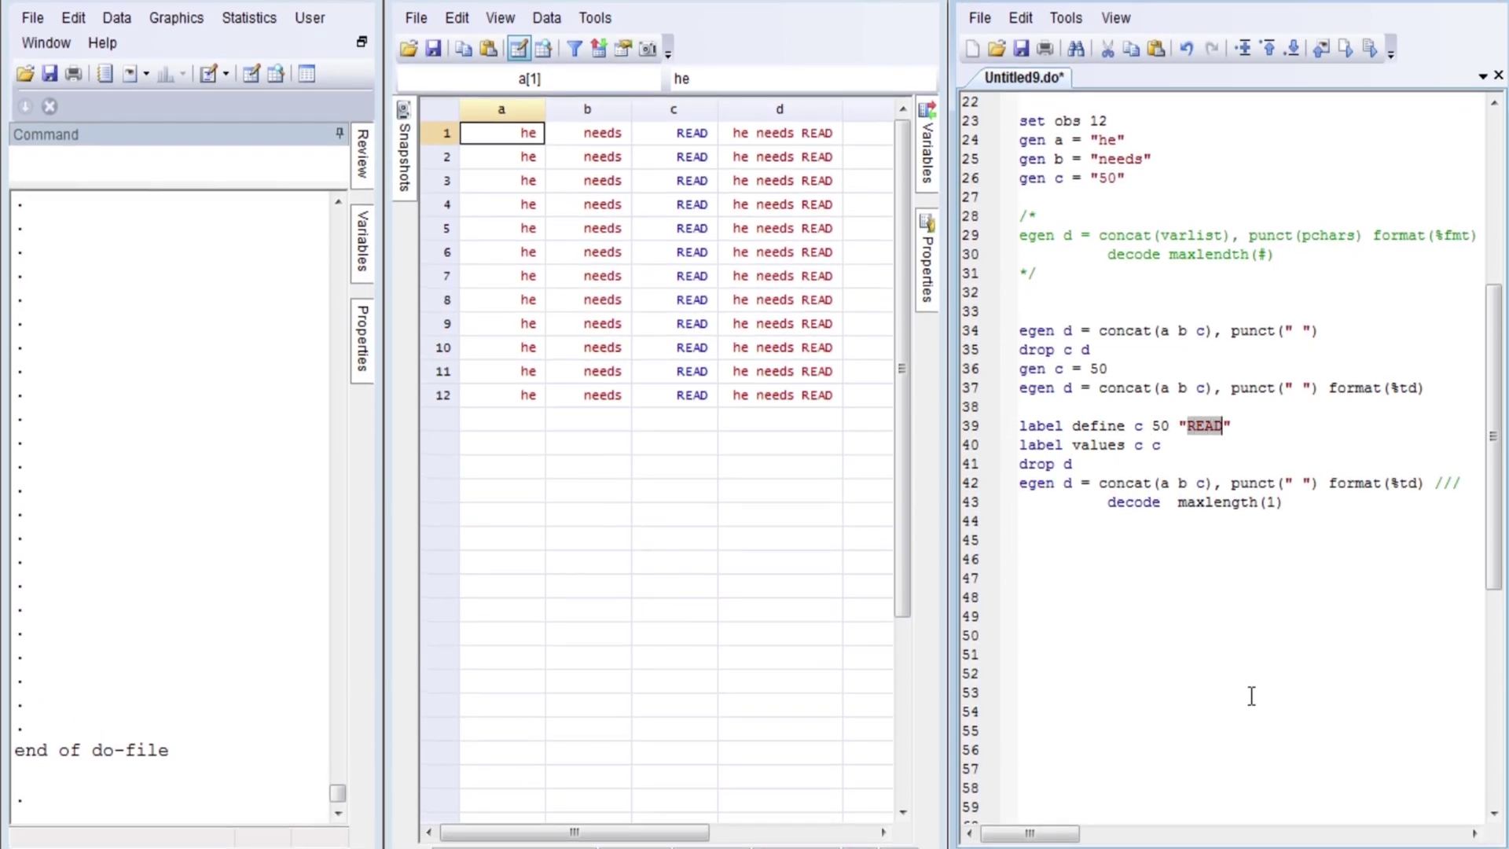
text(No of famil)
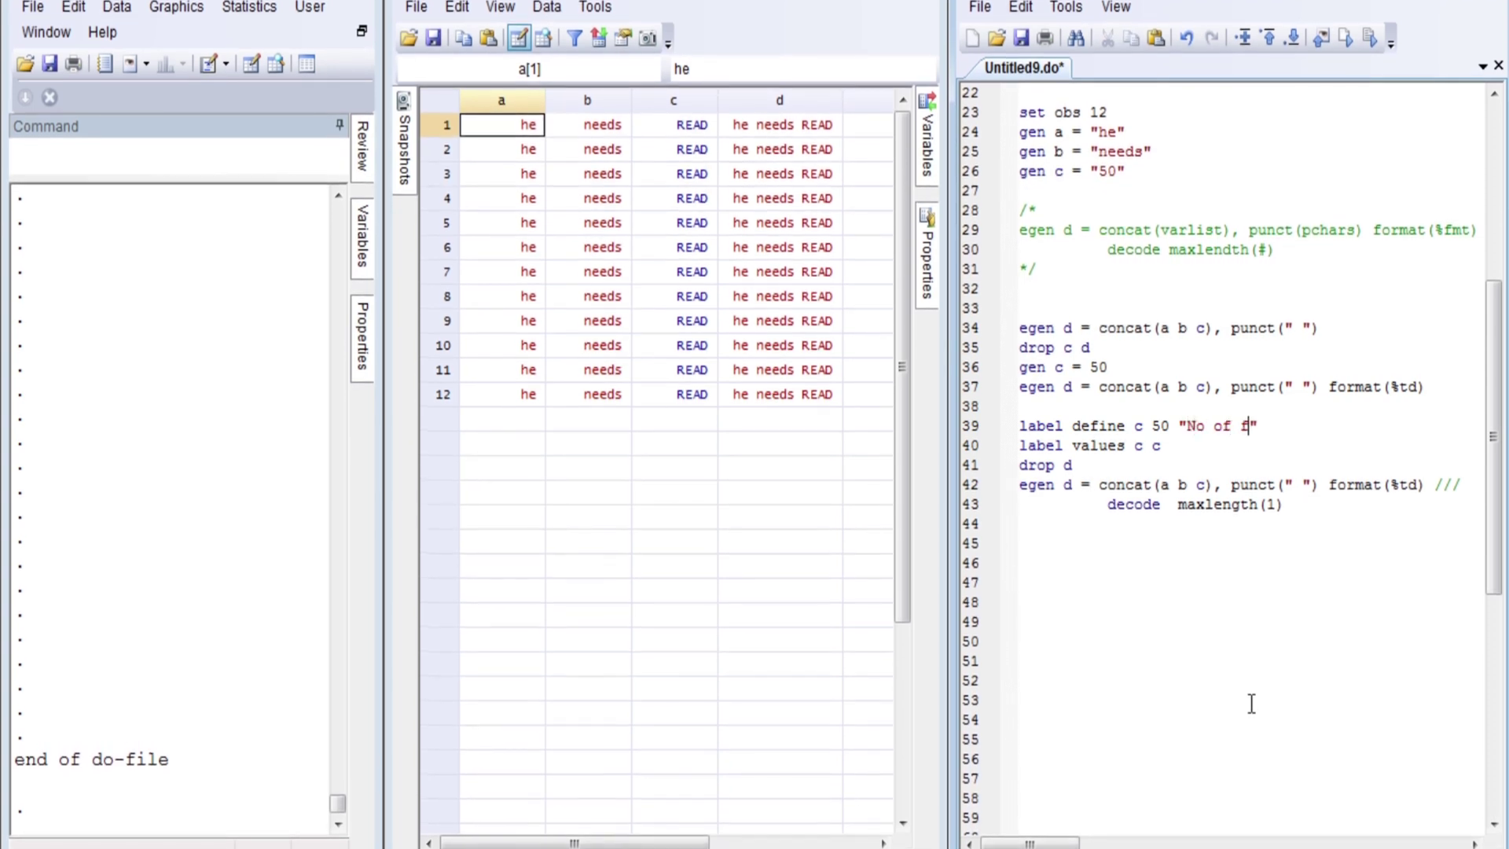
text(es in the )
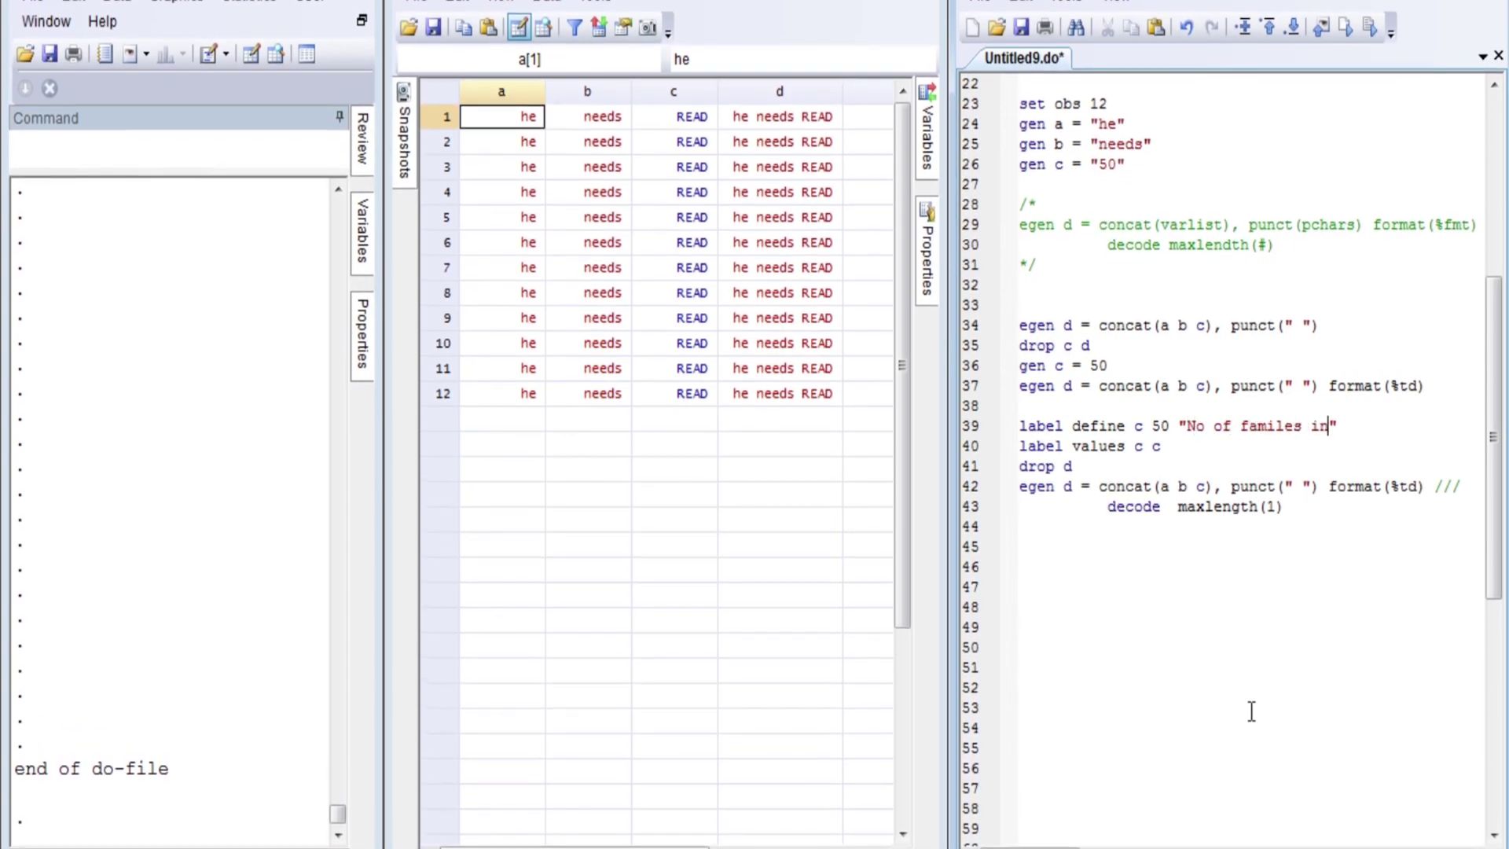
text(household)
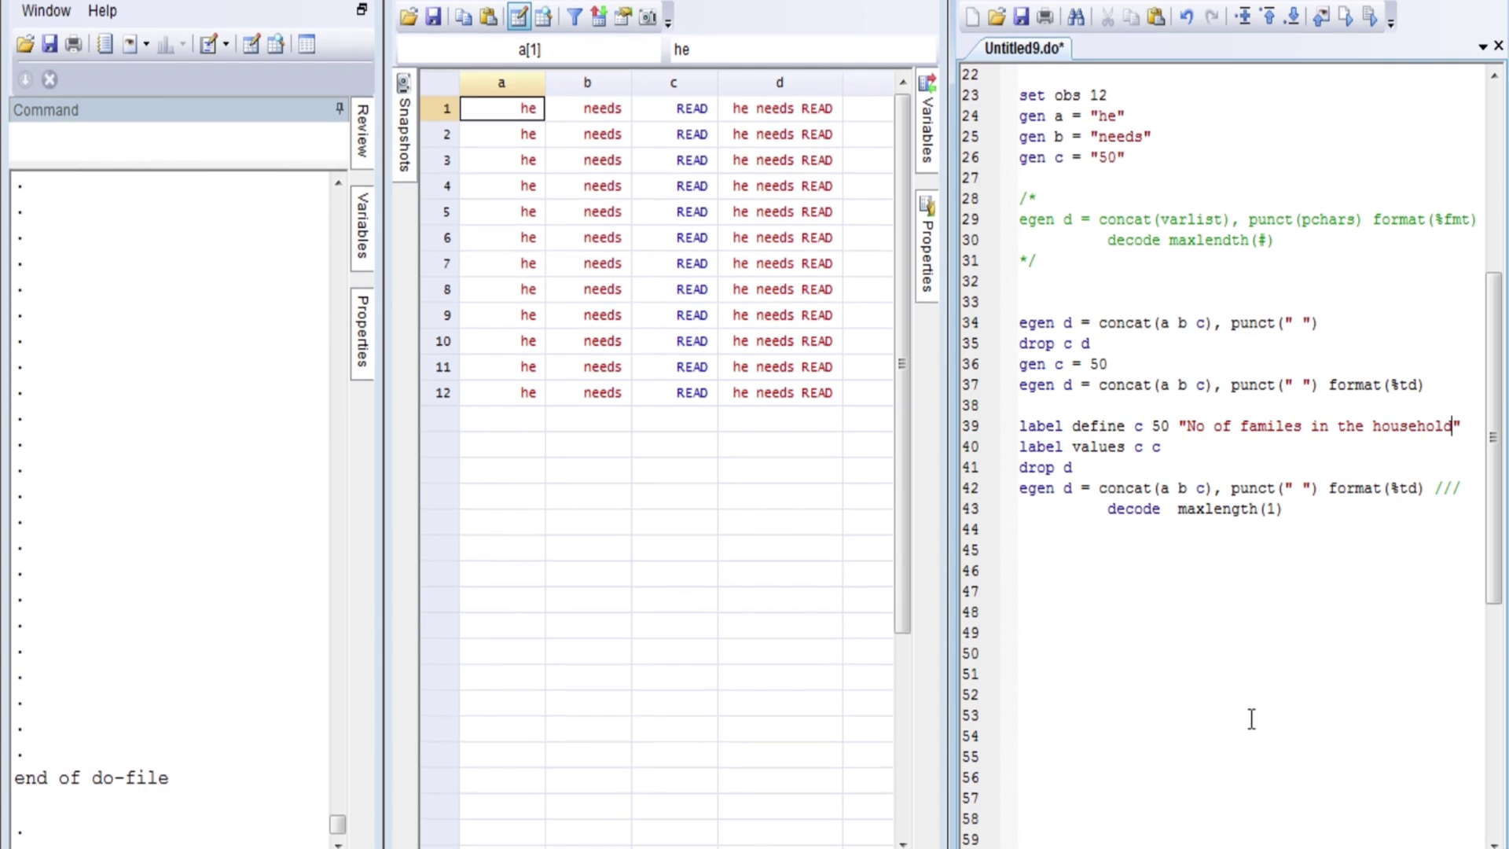
key(ctrl+d)
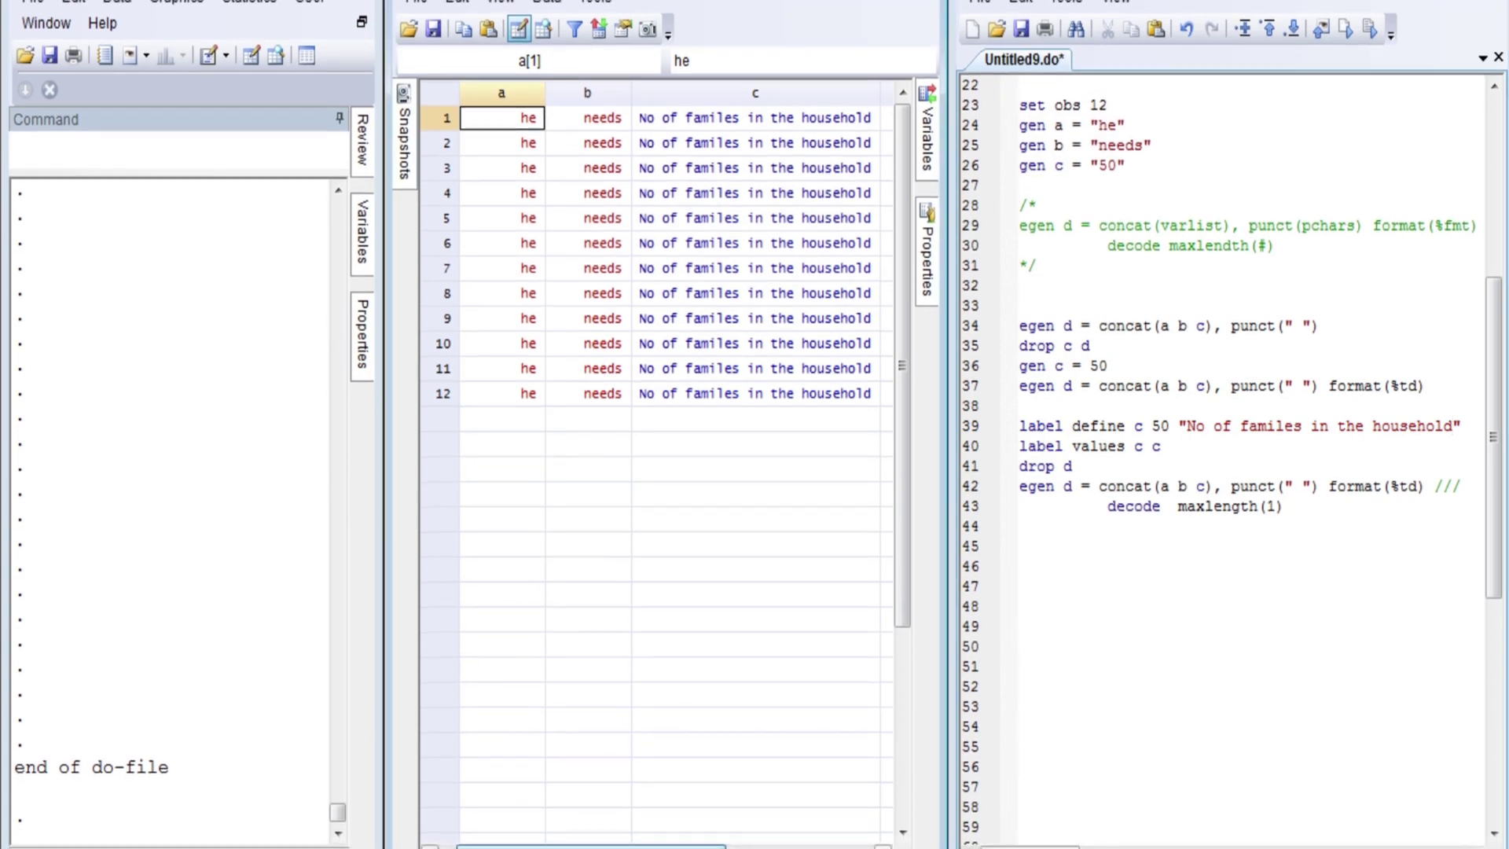
Step: Rerun the do-file, then change maxlength to 2 and check column d
key(ctrl+d)
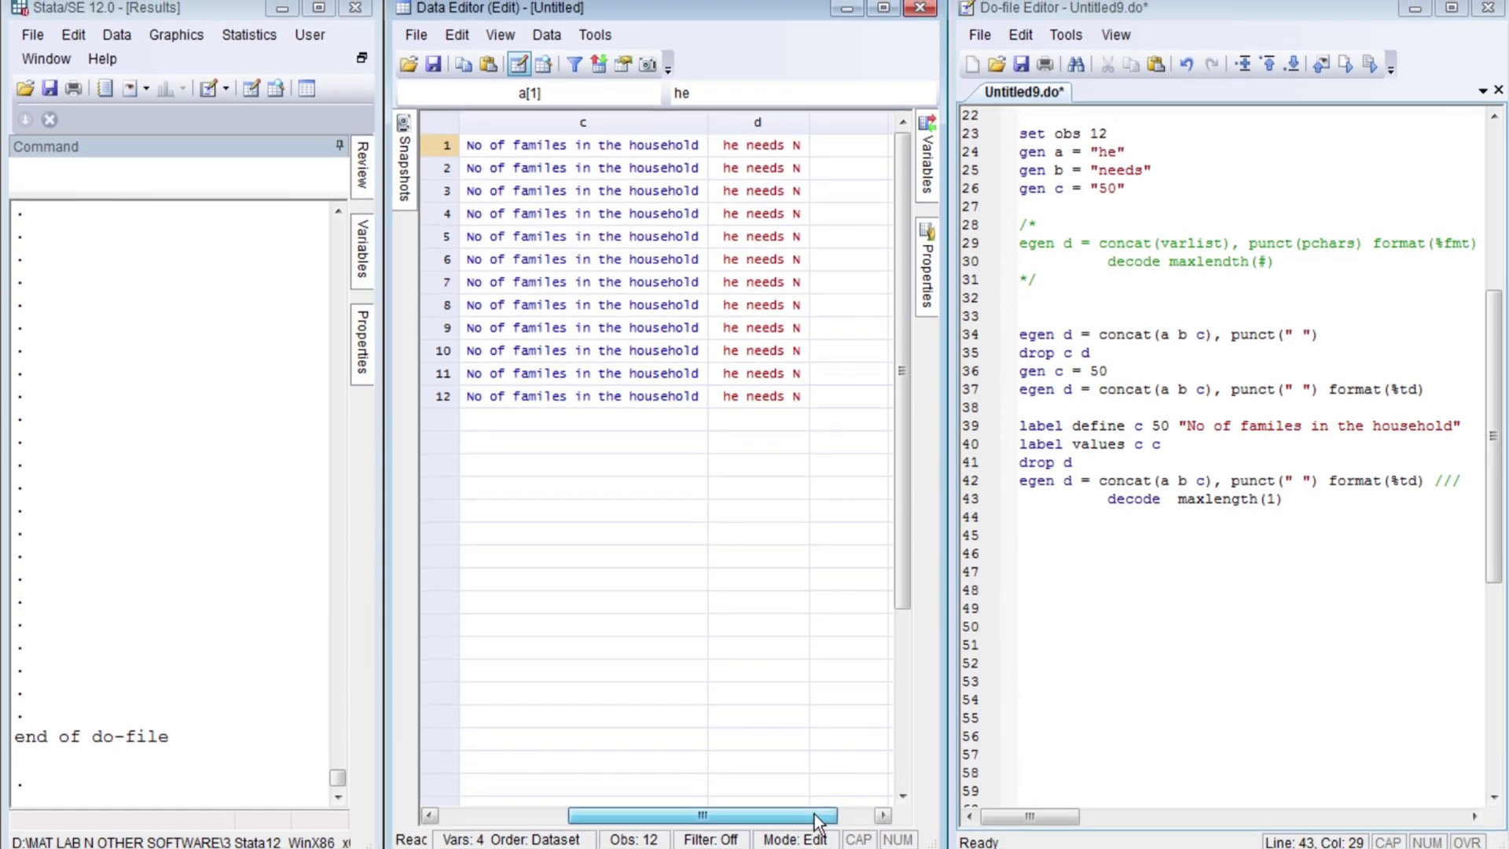
drag(818, 816, 815, 804)
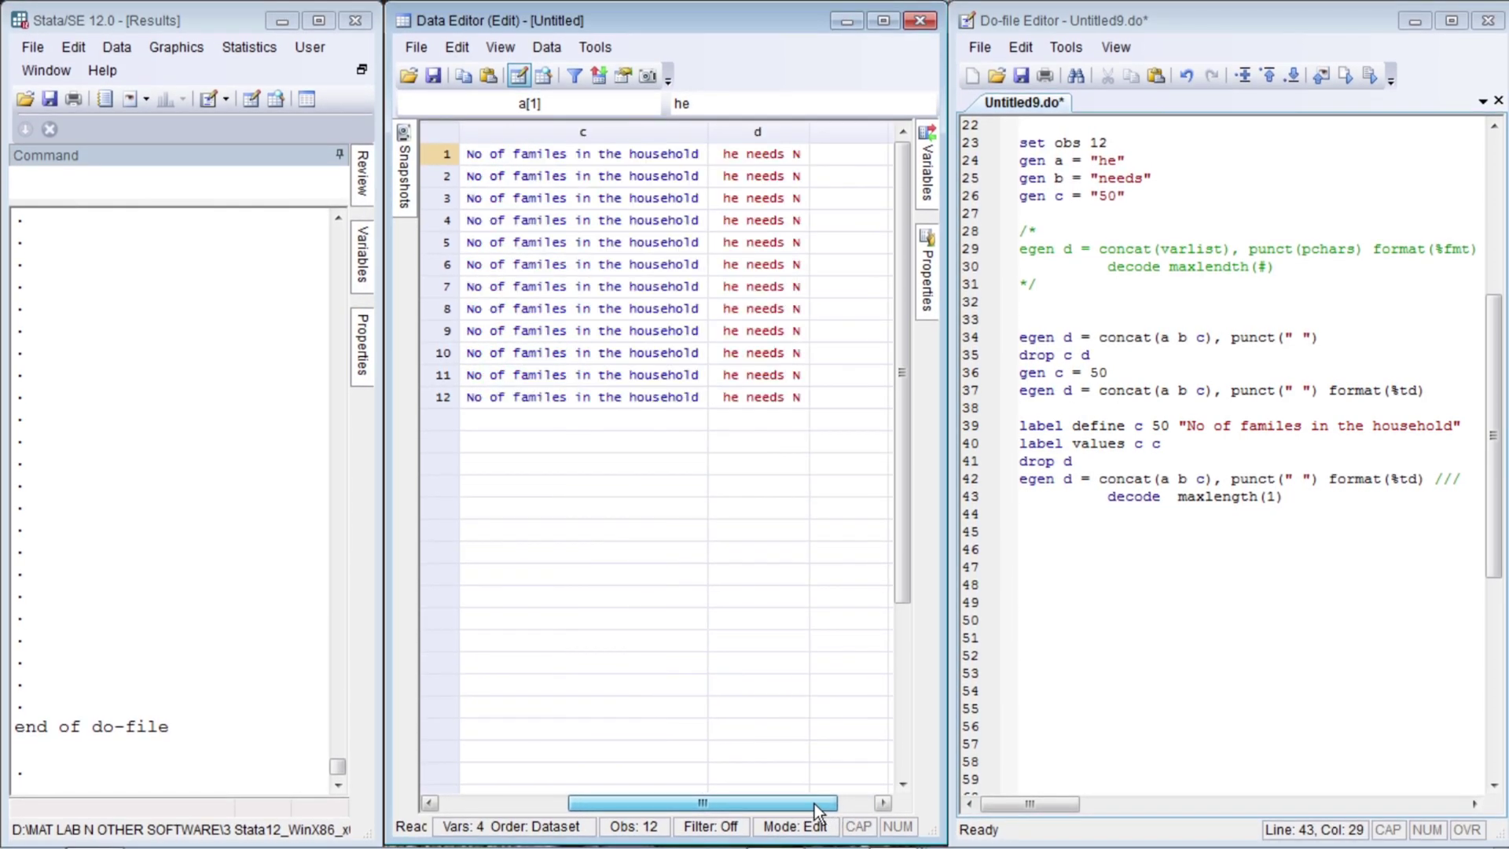
click(1274, 500)
double_click(1274, 500)
text(2)
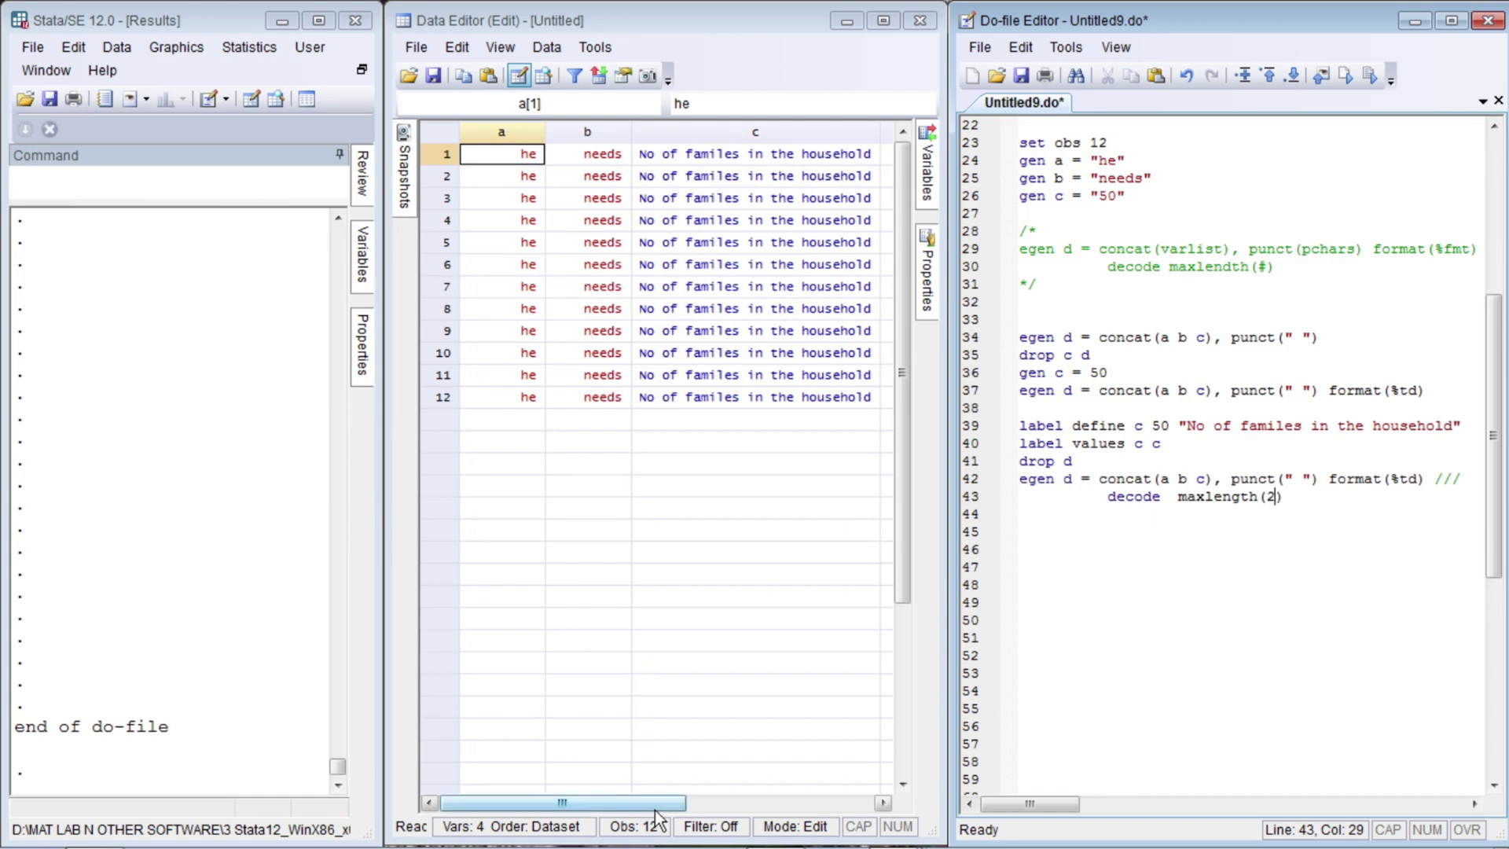
drag(656, 805, 783, 806)
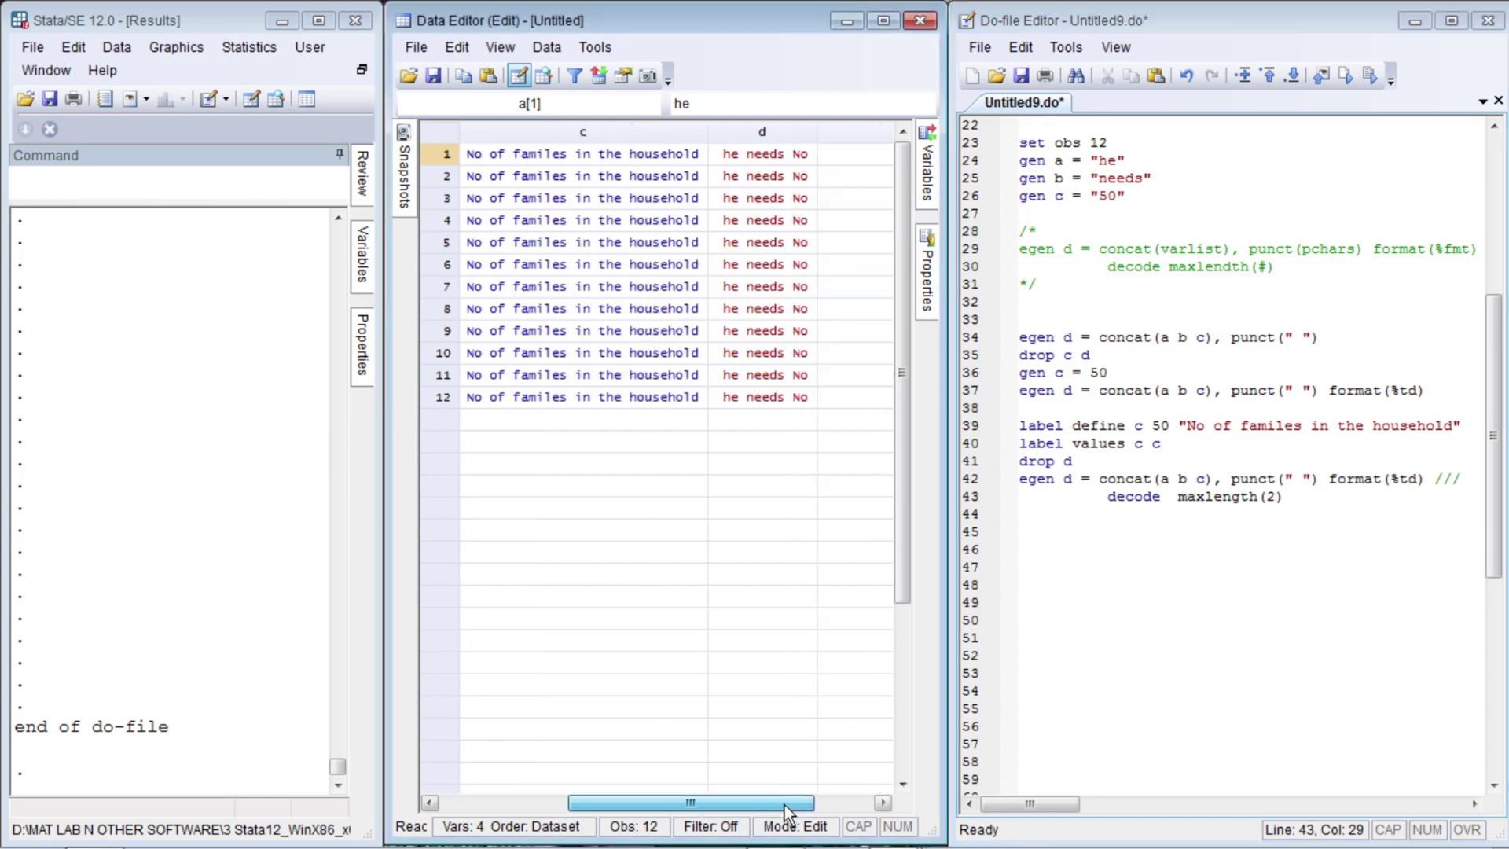
Step: Try maxlength values 6 and 9, checking column d in the Data Editor each time
click(1278, 499)
key(shift+Left)
text(6)
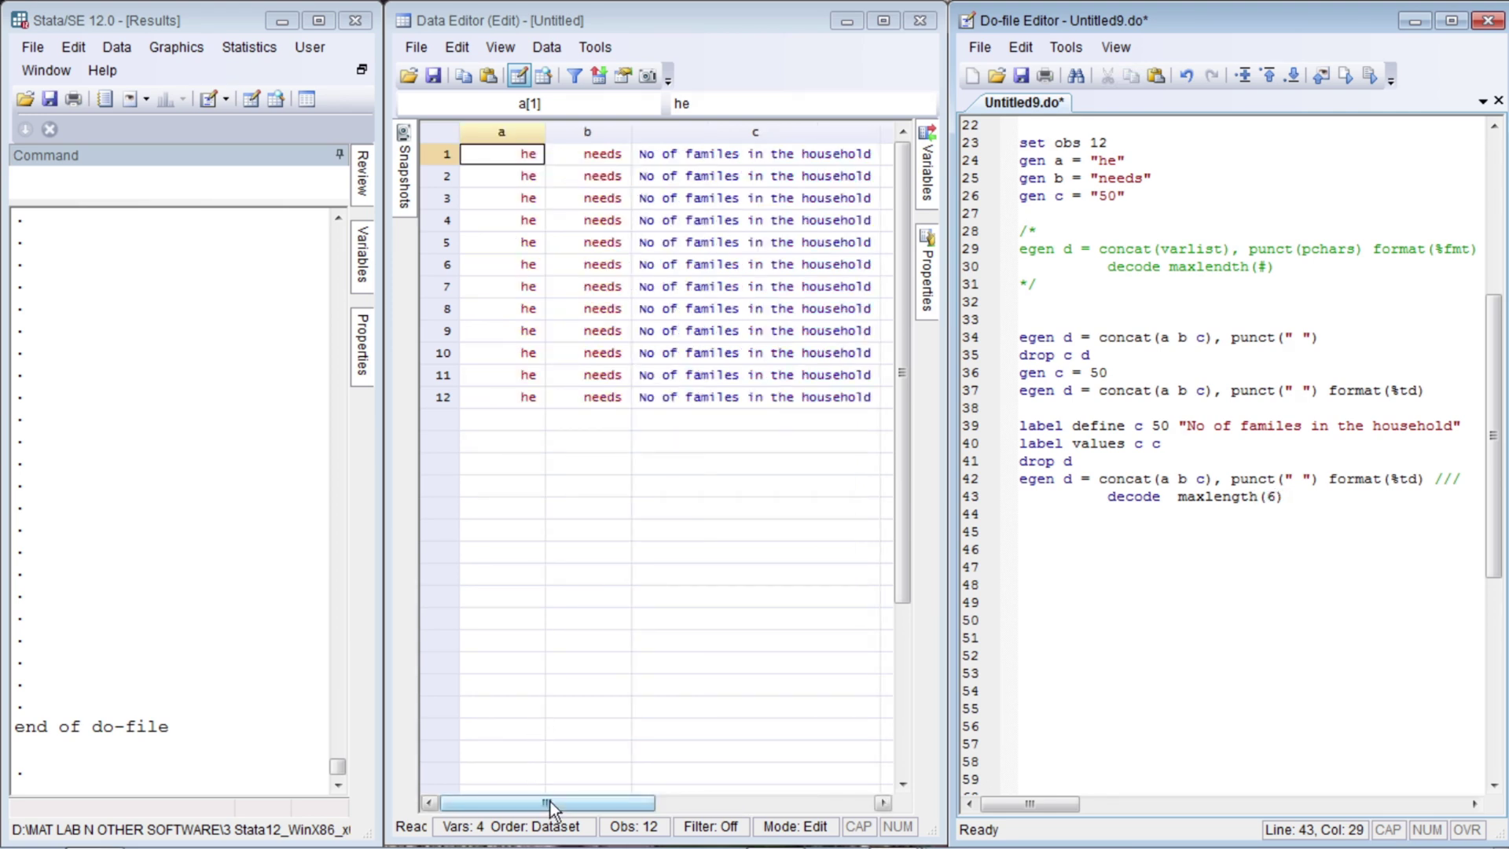
drag(550, 802, 738, 803)
click(1278, 499)
key(shift+Left)
text(9)
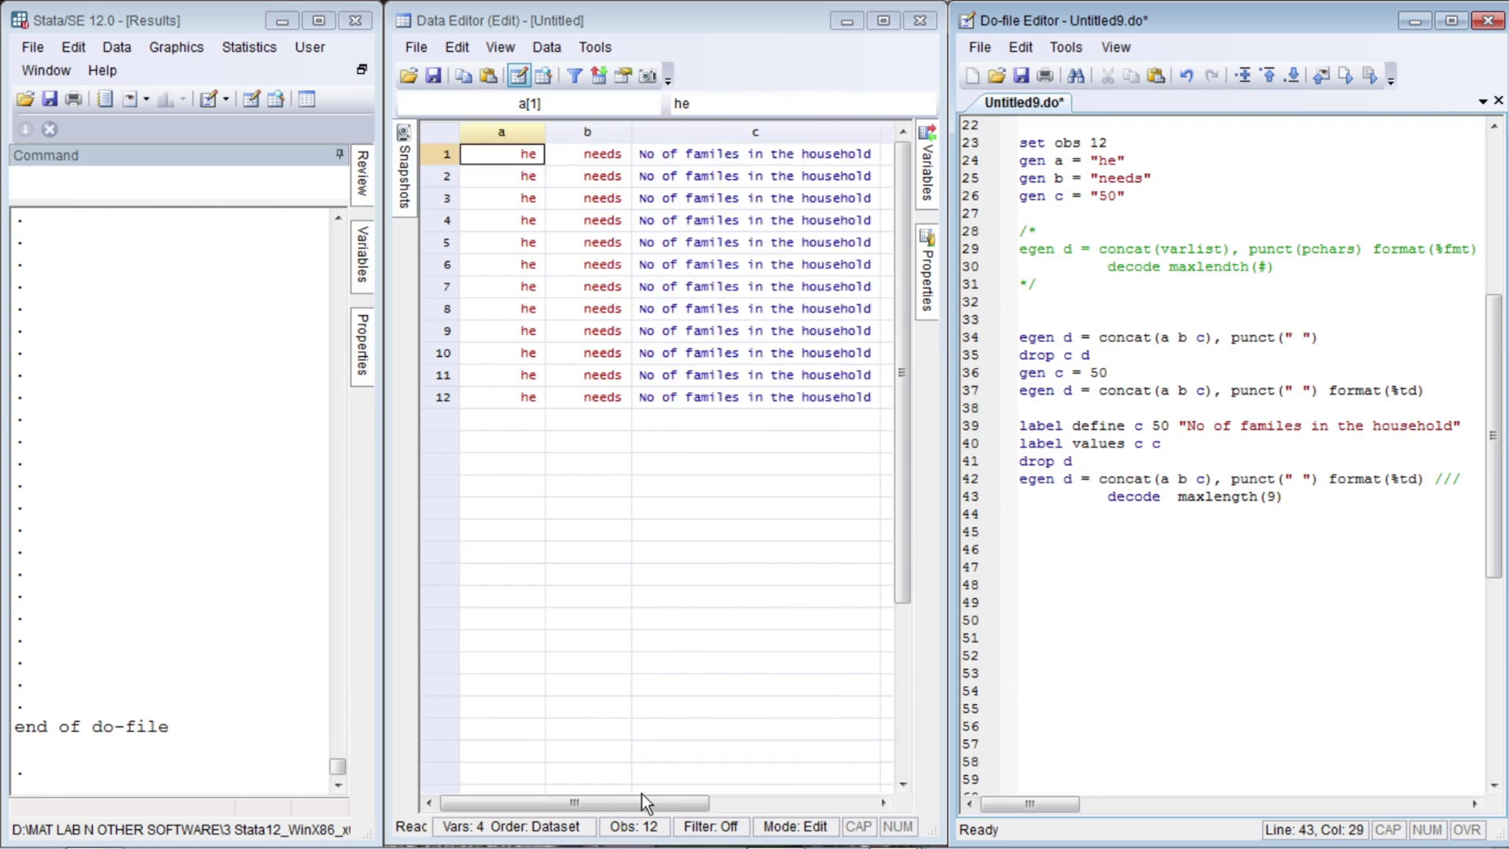
drag(648, 798, 799, 806)
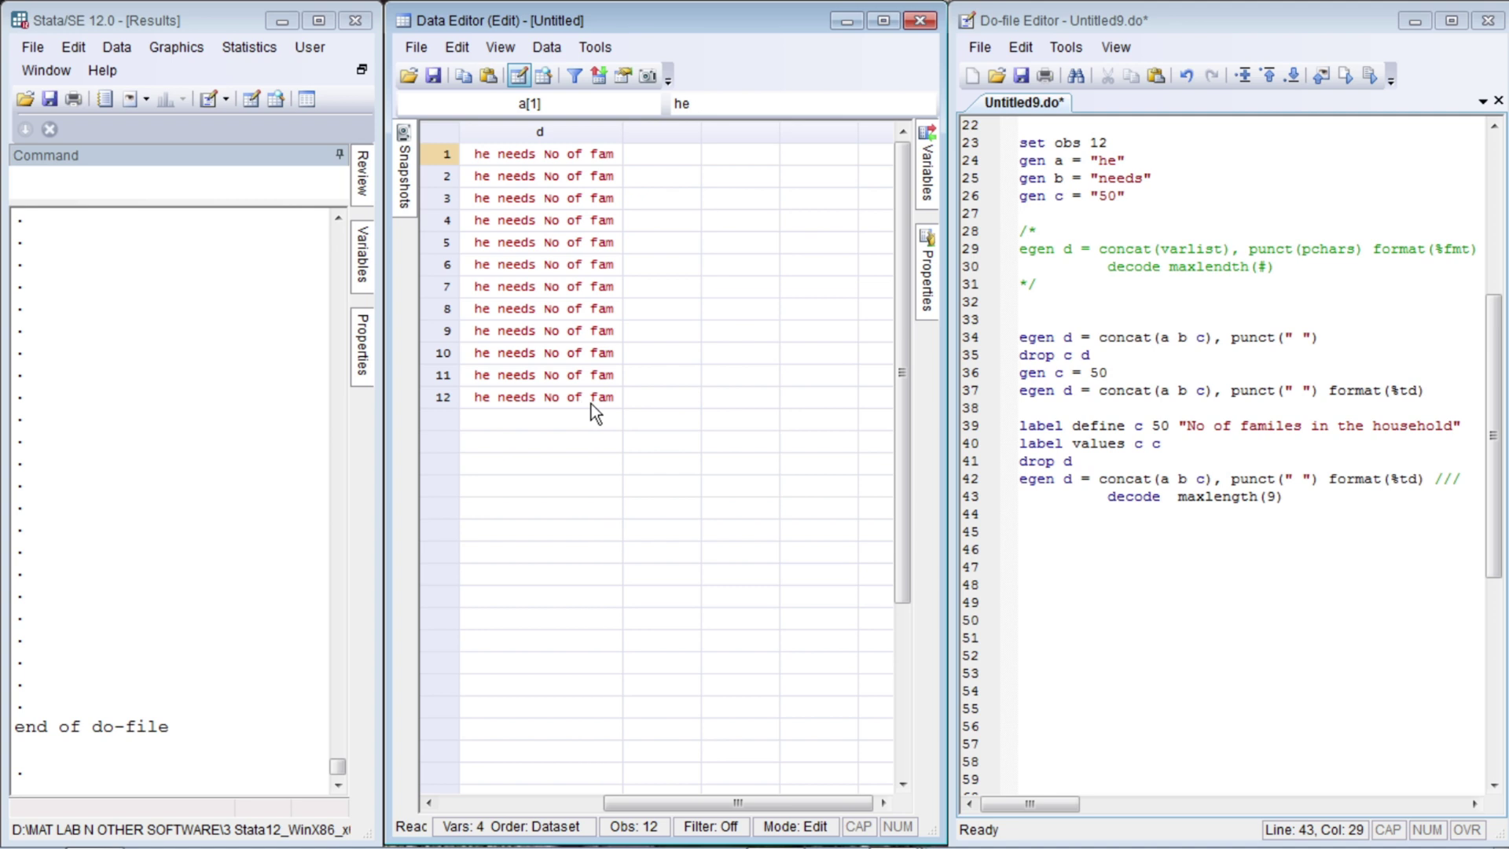
Step: Set maxlength to 15, rerun, and view the truncated 'he needs No of familes i'
click(1274, 499)
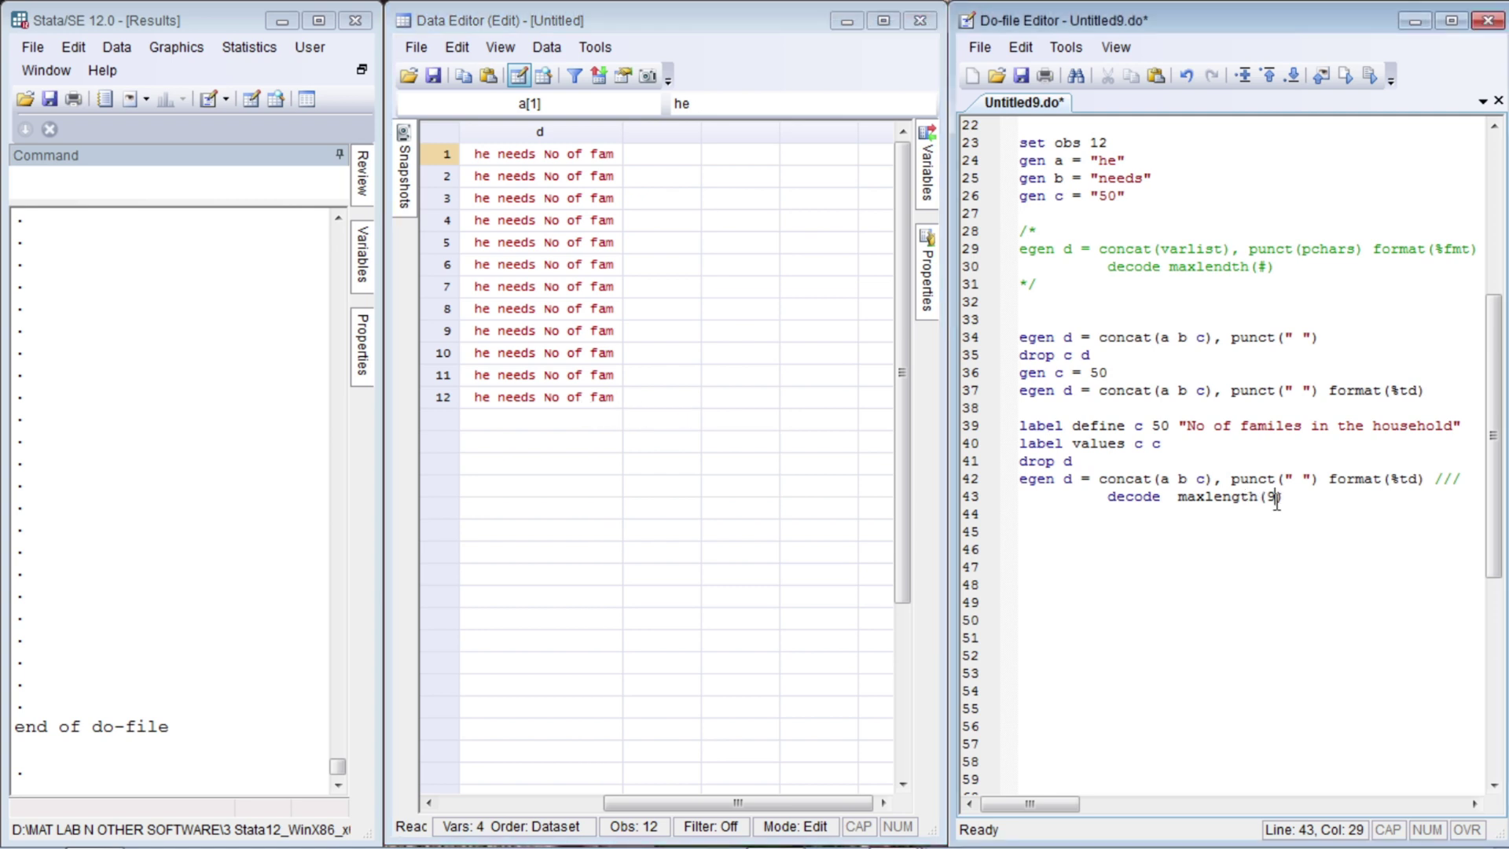
text(15)
key(ctrl+d)
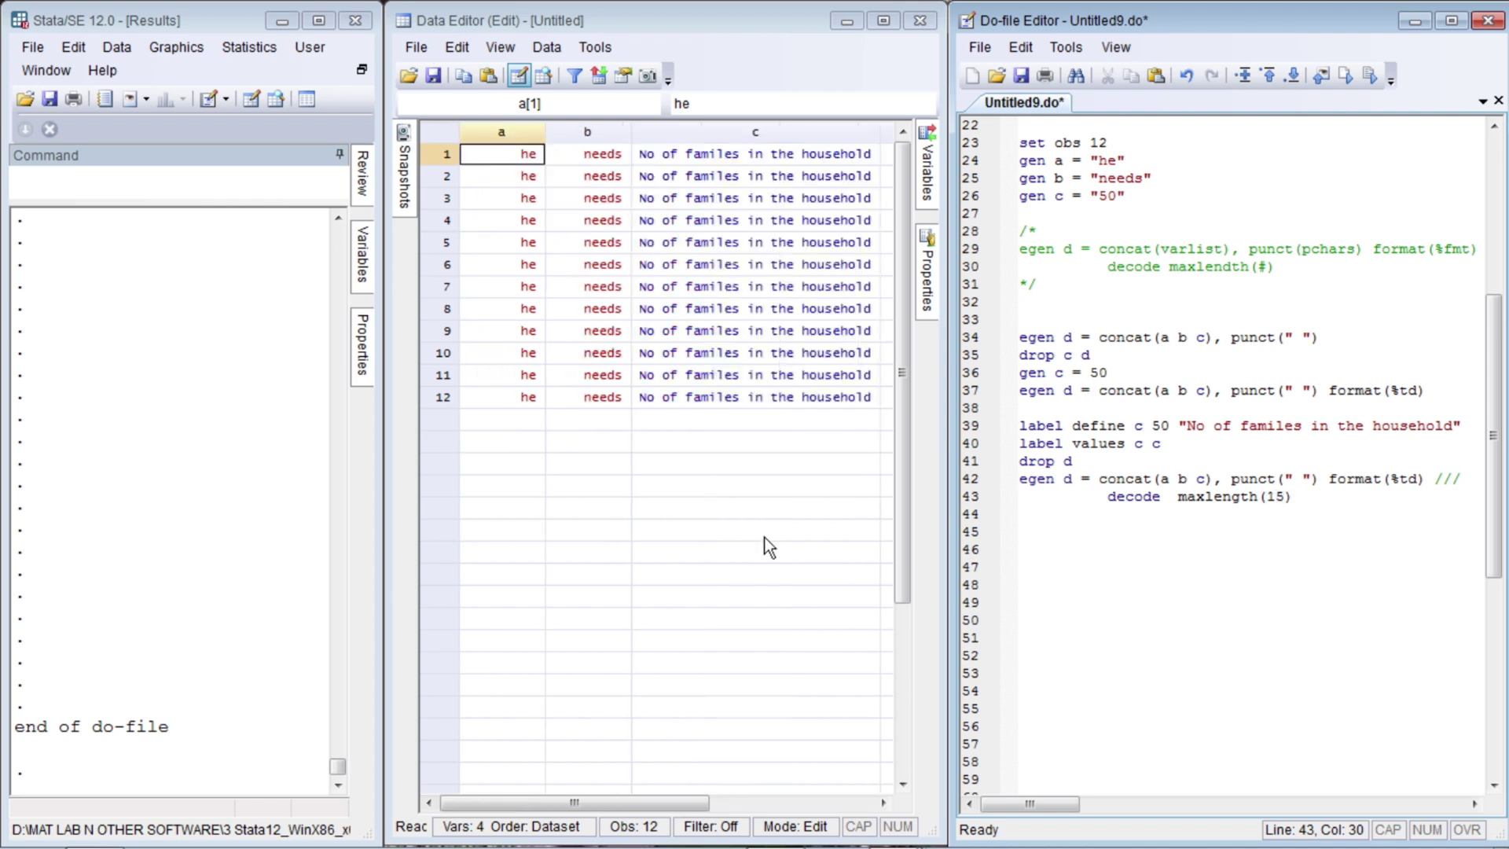
drag(674, 800, 836, 806)
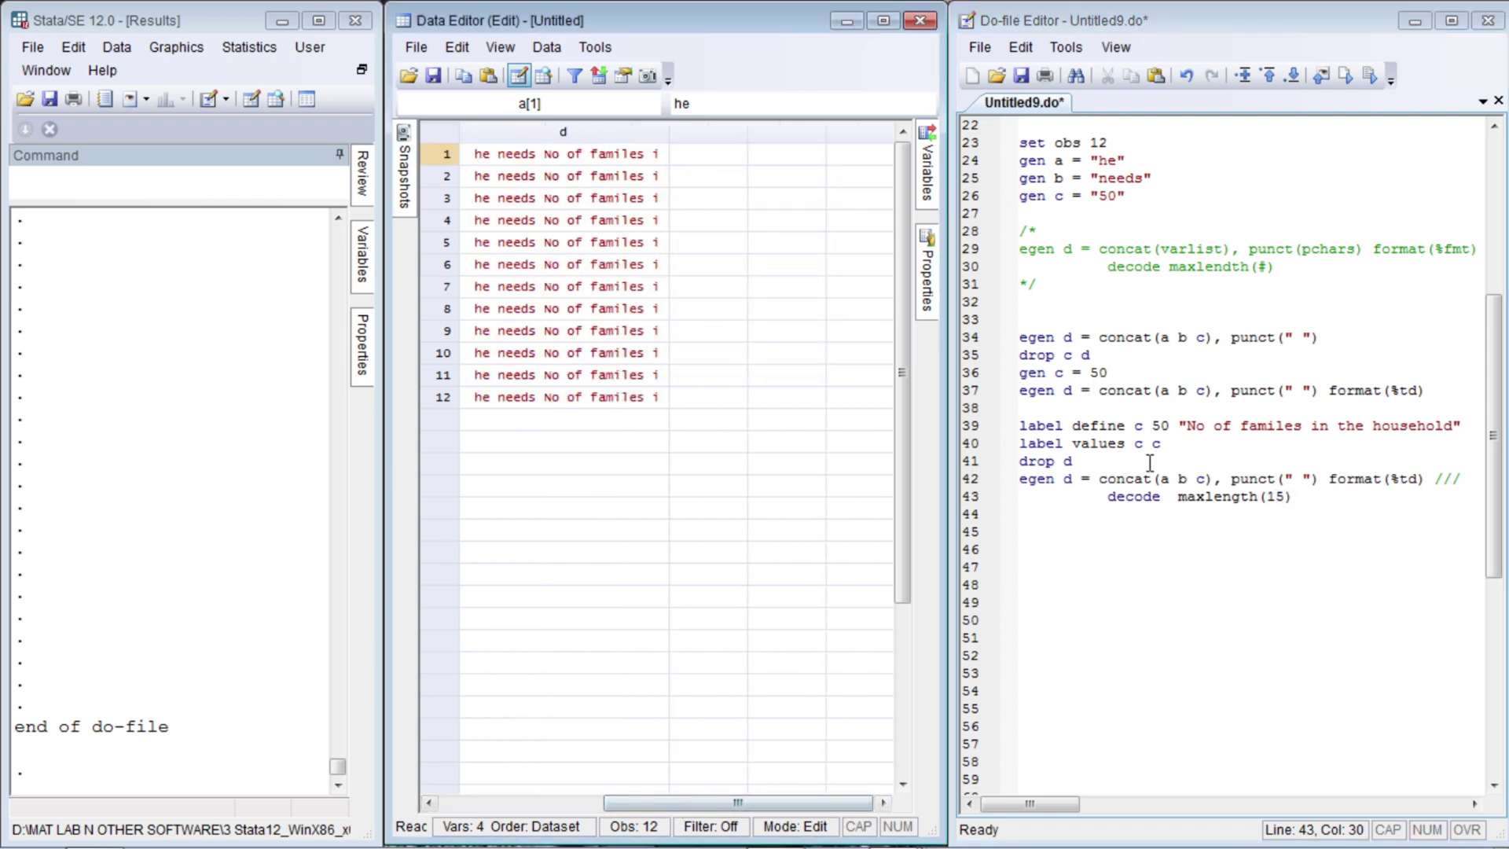
Step: Change the punct separator to '*', run the do-file, and view the asterisk-joined column d
click(1103, 539)
key(Up)
key(Right)
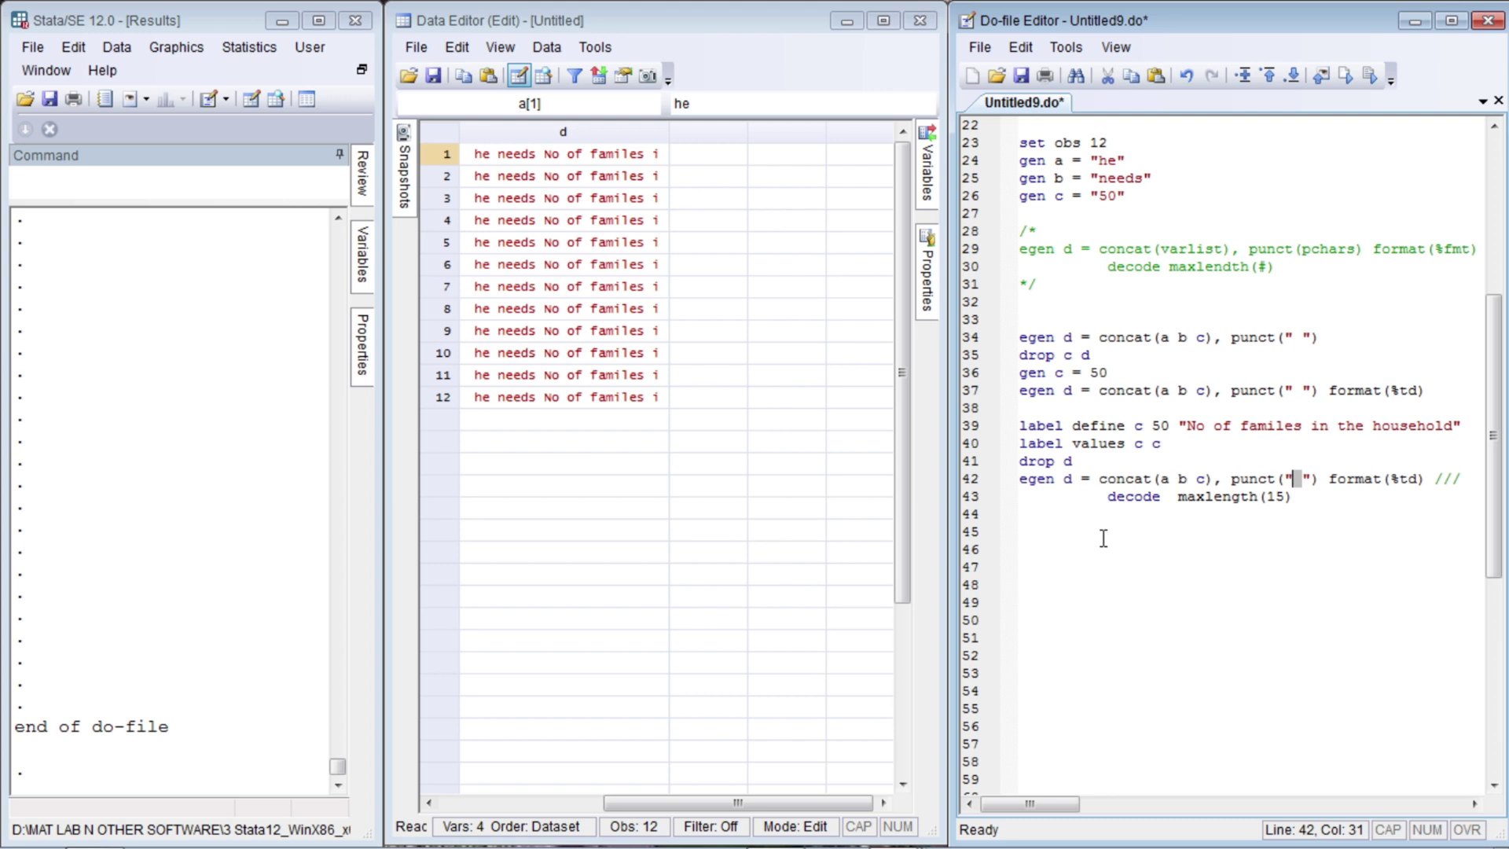
text(*)
key(ctrl+d)
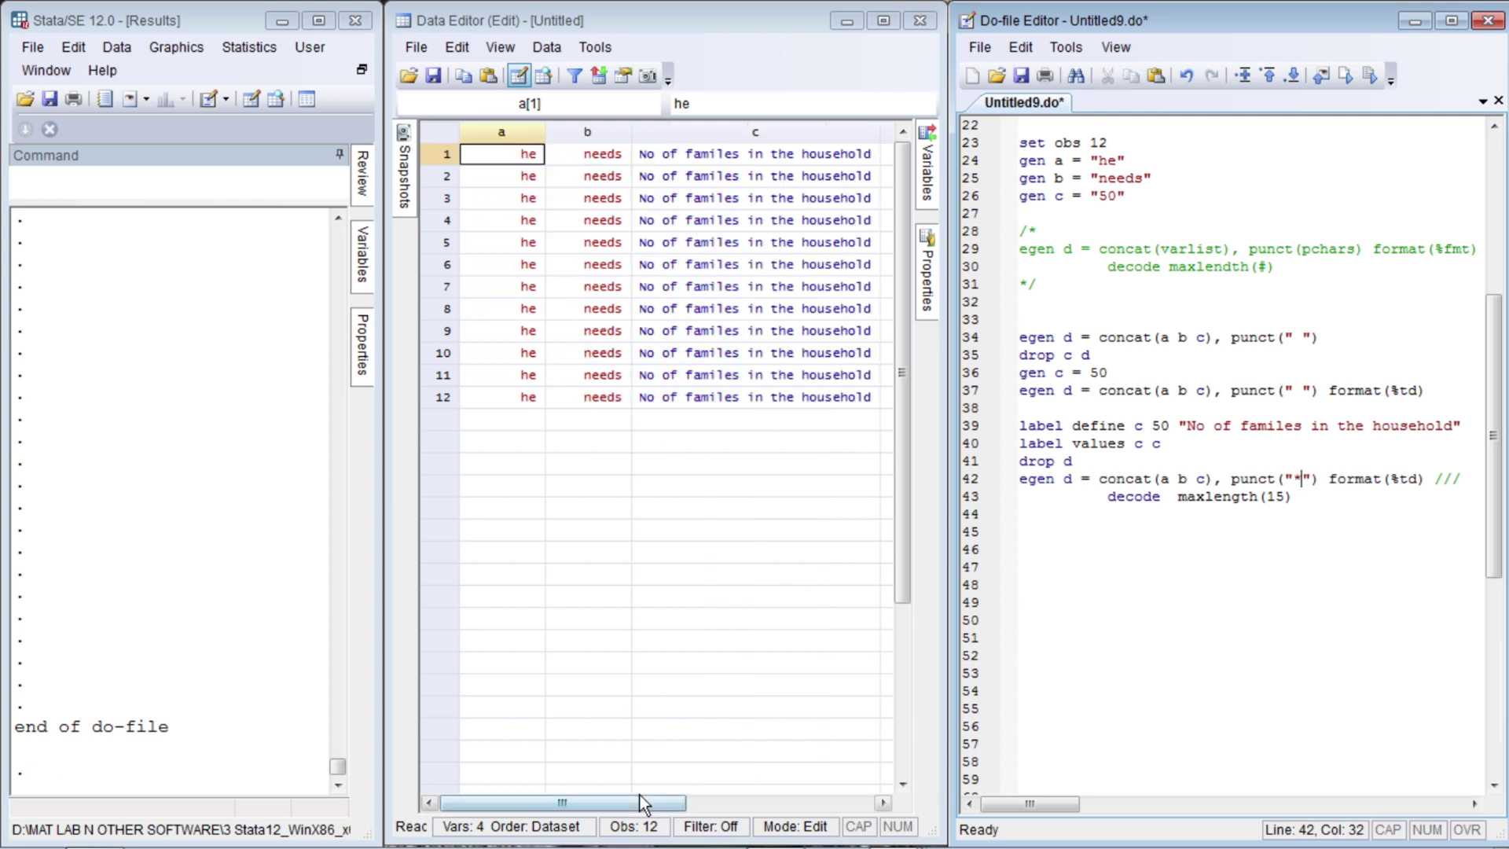
drag(640, 796, 1358, 531)
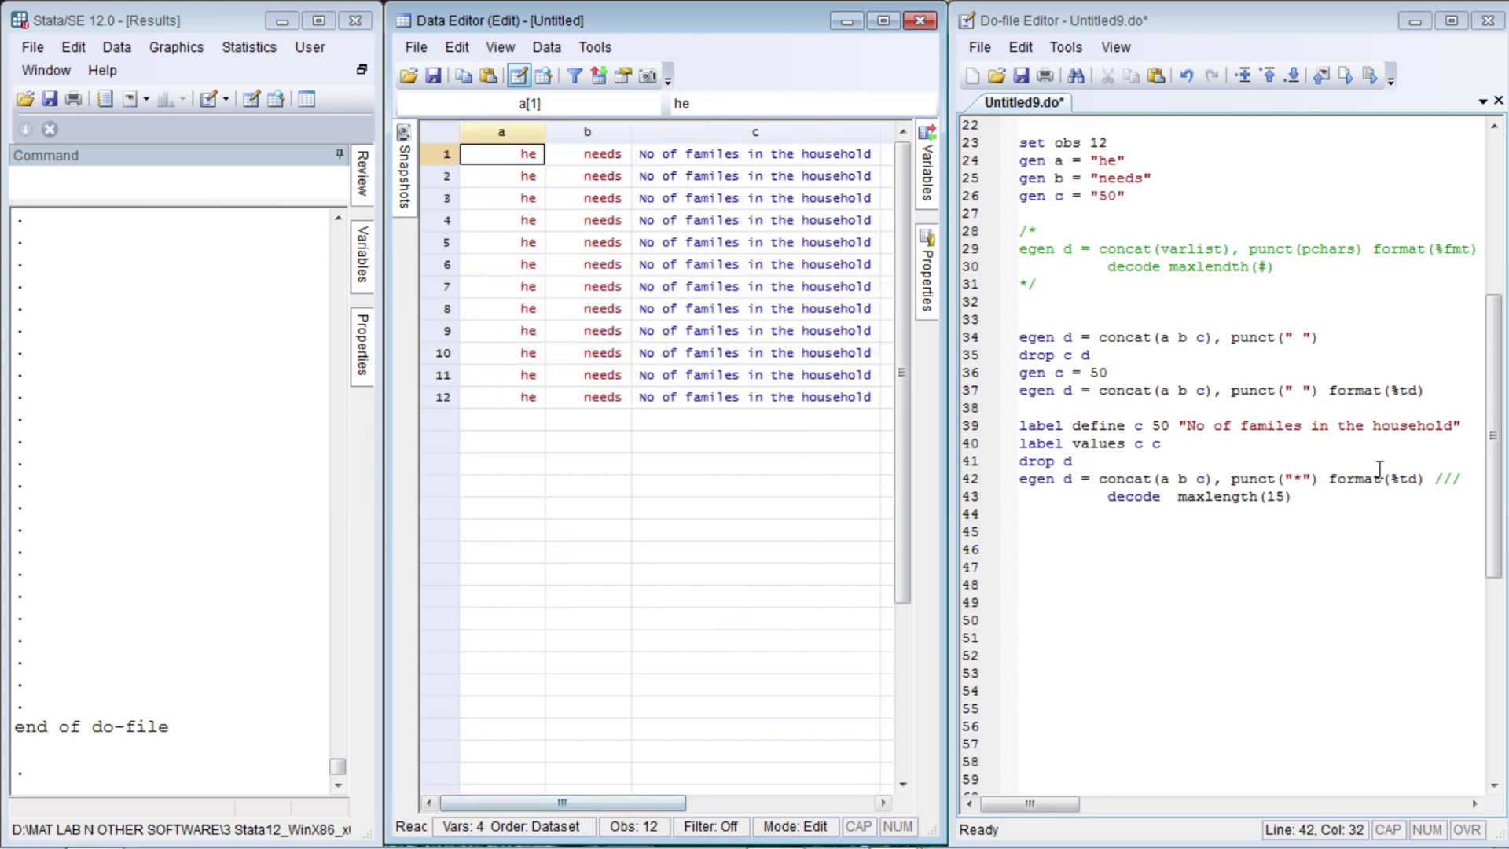
click(1303, 481)
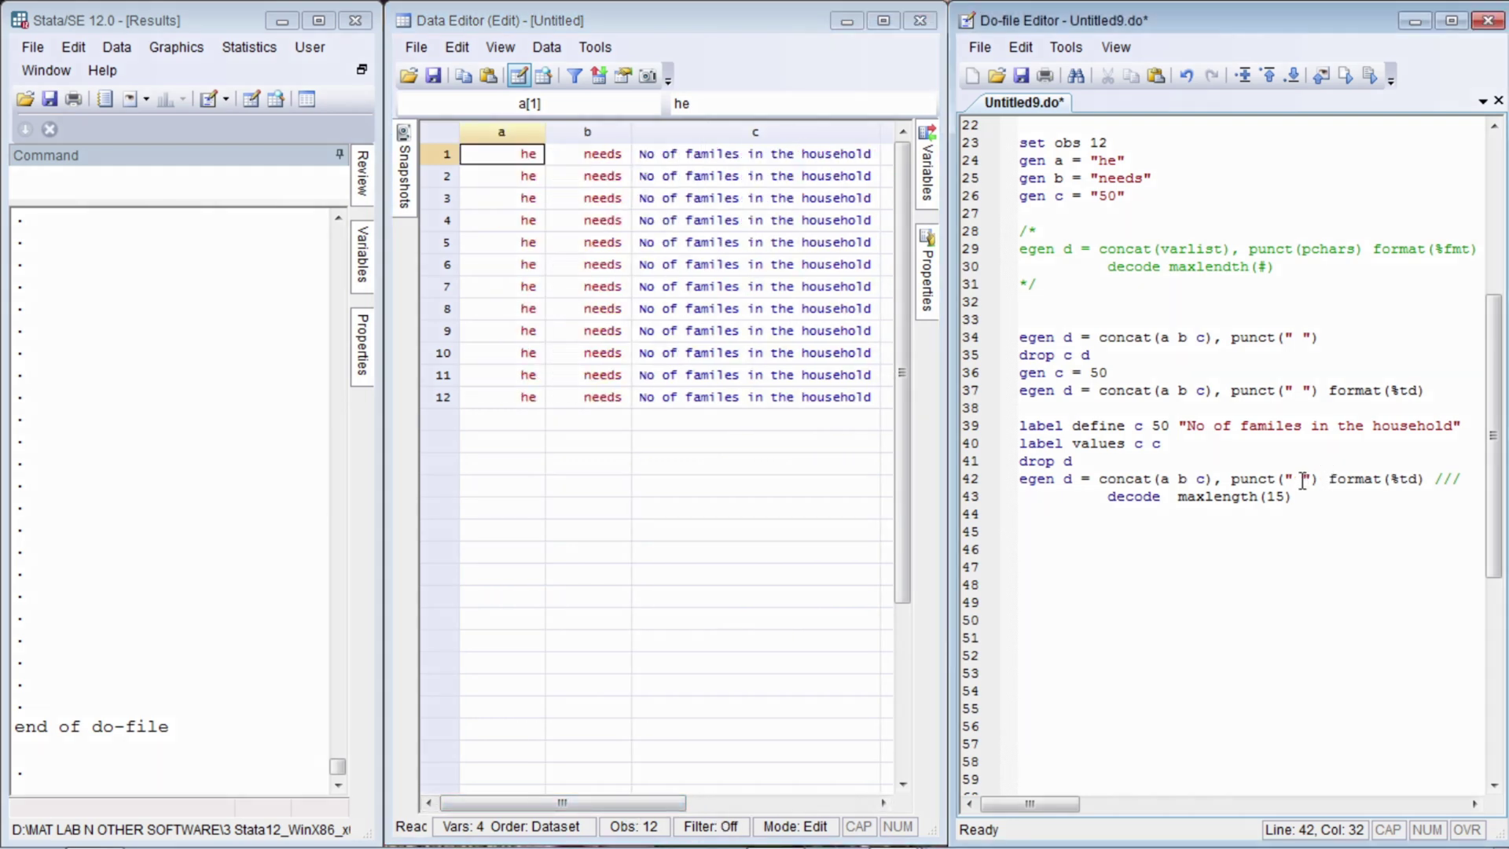